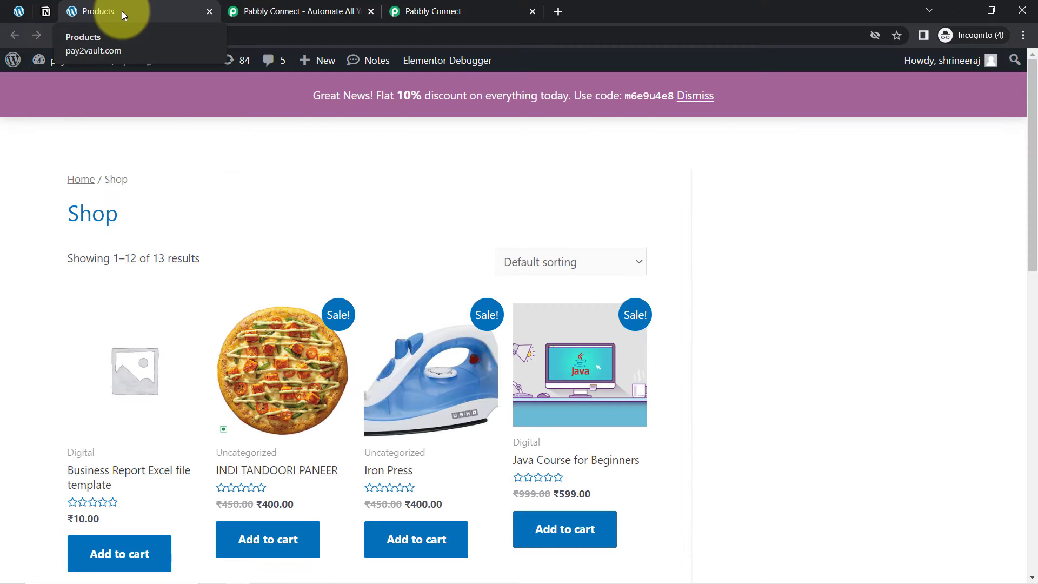
Look over the store's WordPress admin, the Notion page, and the Pabbly Connect home page and dashboard
click(20, 9)
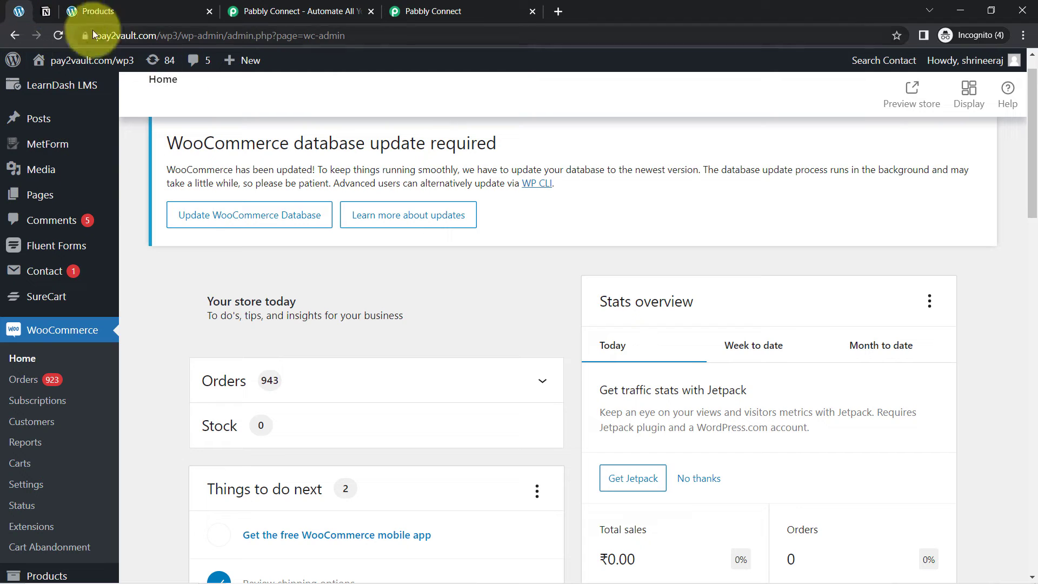
click(46, 11)
click(223, 4)
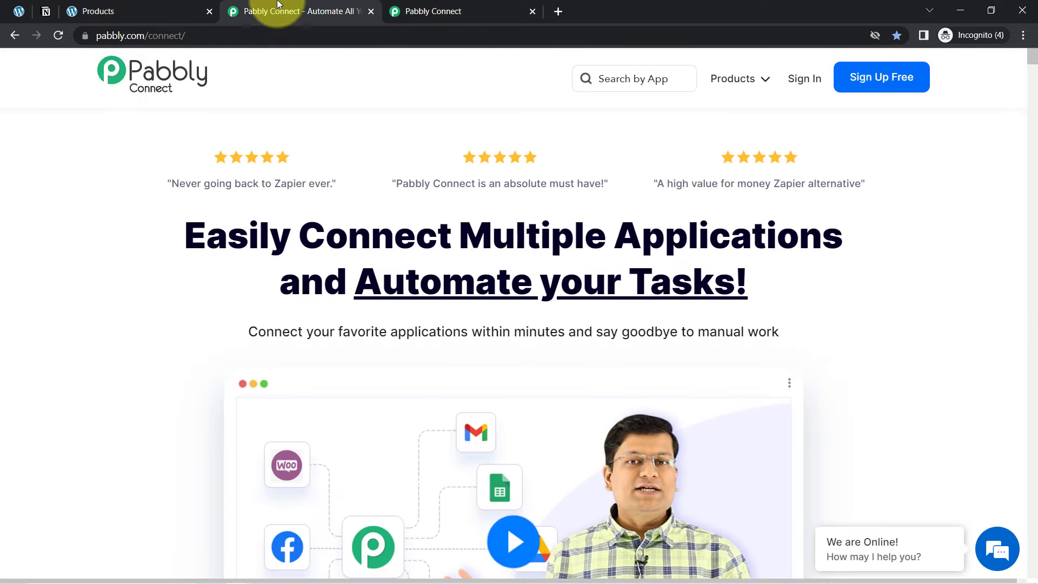
drag(227, 238, 525, 272)
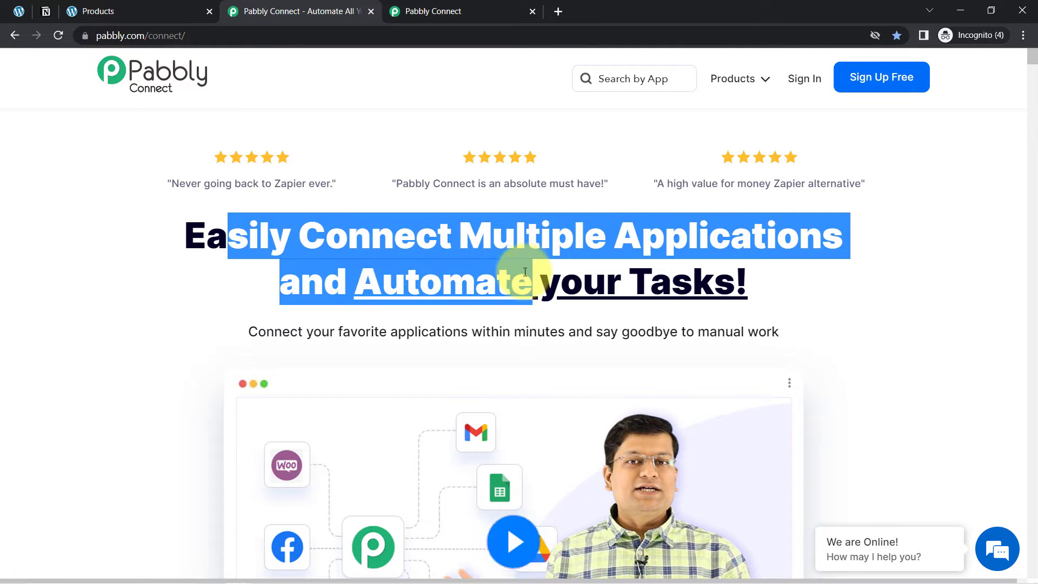
click(443, 6)
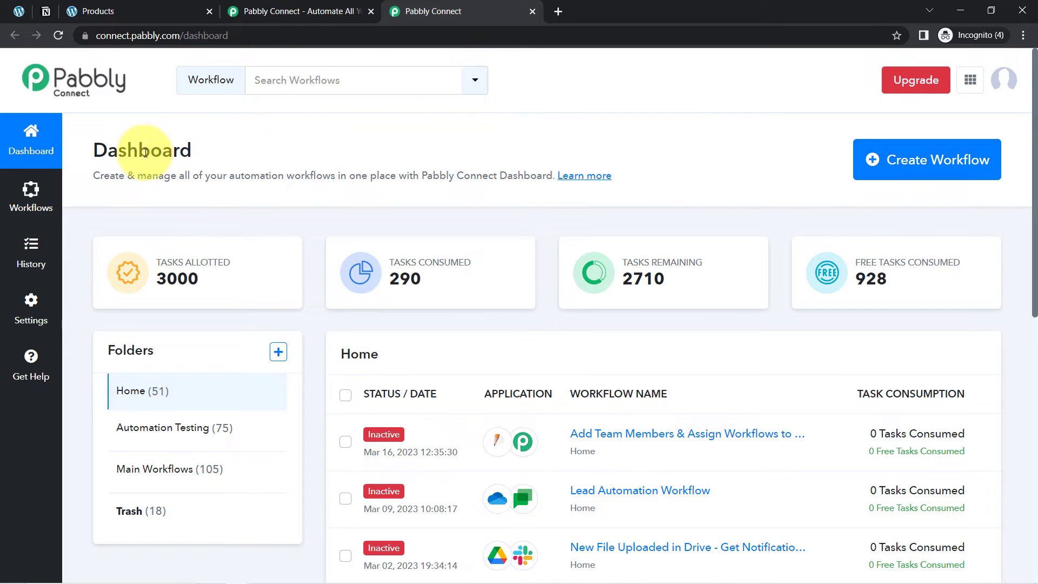
drag(118, 150, 335, 178)
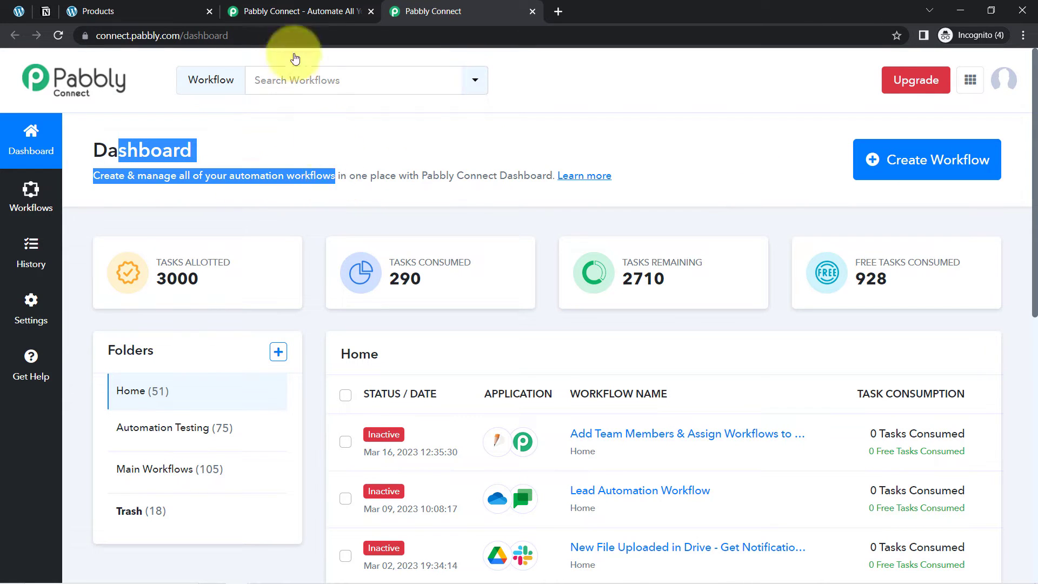
click(301, 10)
click(921, 145)
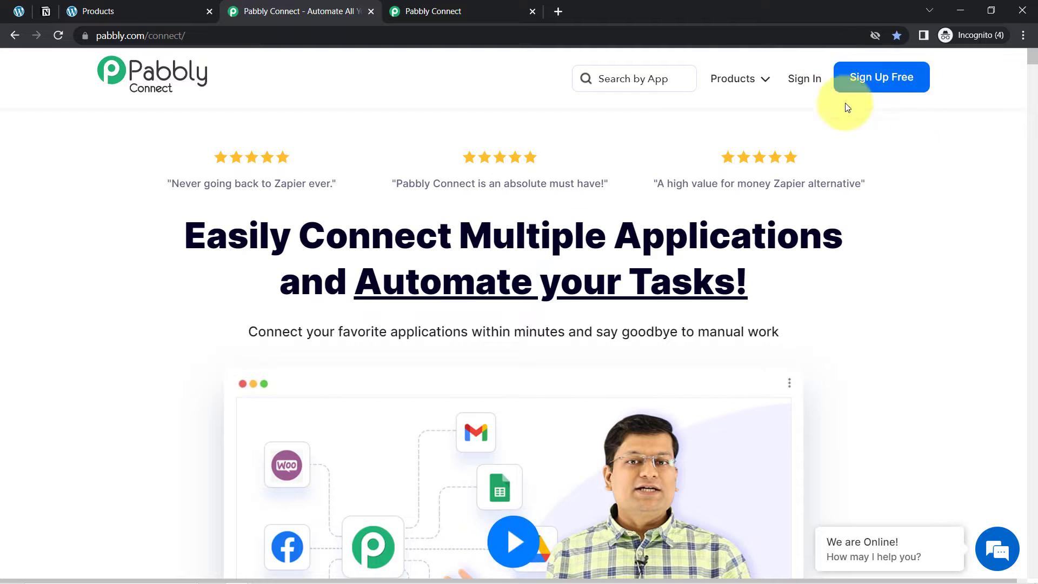
click(421, 6)
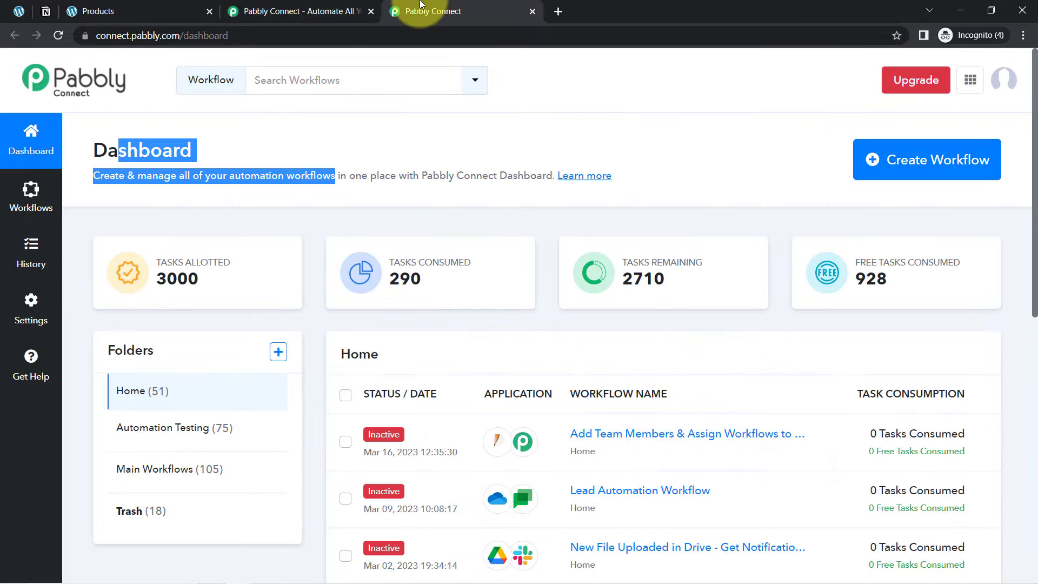
Create a workflow named "When Order Placed in WooCommerce Store - Add Order Details in Notion"
click(953, 164)
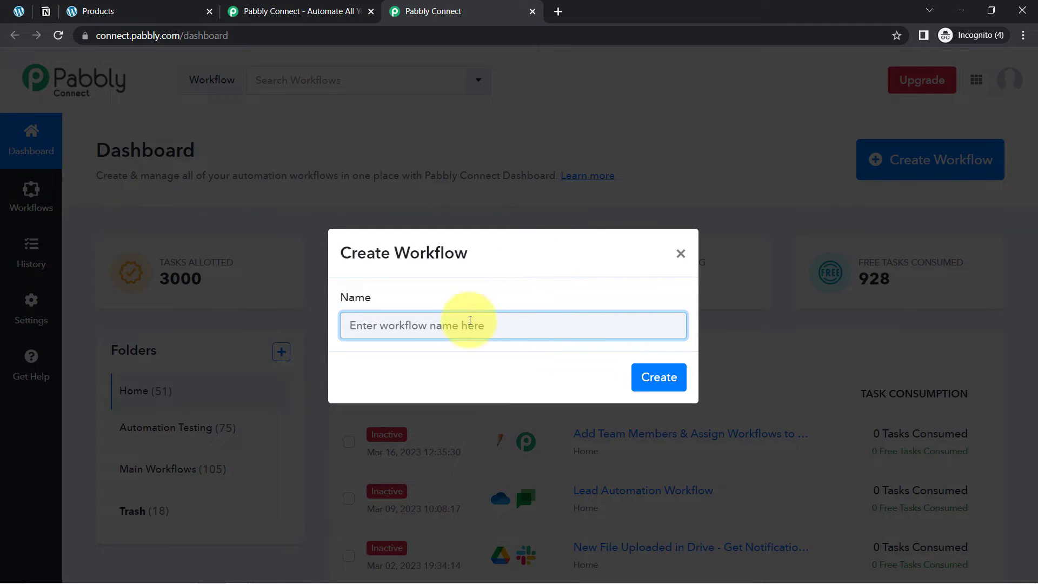
text(When Order Placed in WooCommerce Store - Add Order Details in Notion)
drag(471, 324, 297, 338)
click(394, 326)
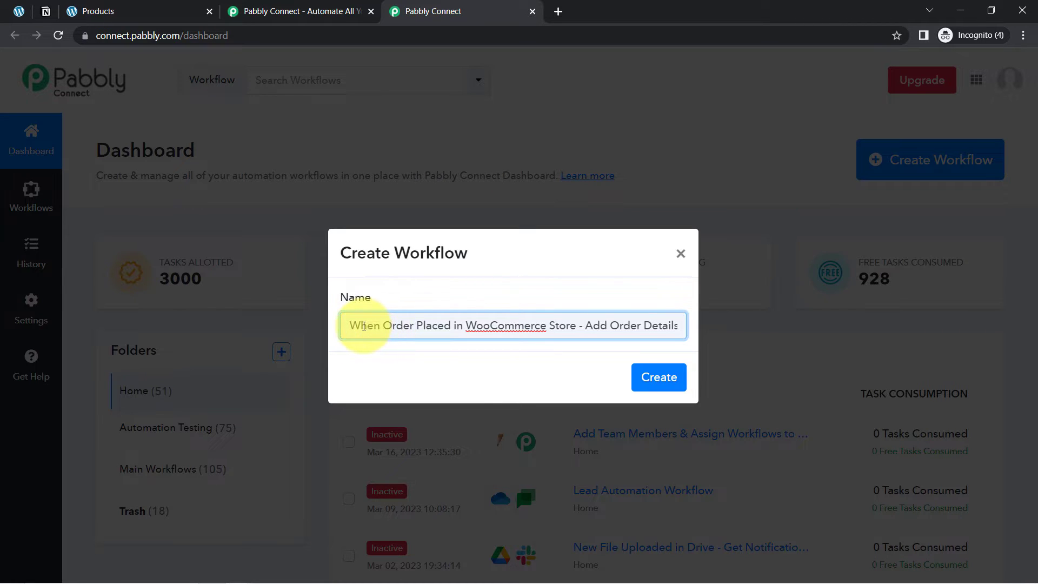
drag(377, 326, 439, 326)
drag(504, 325, 734, 331)
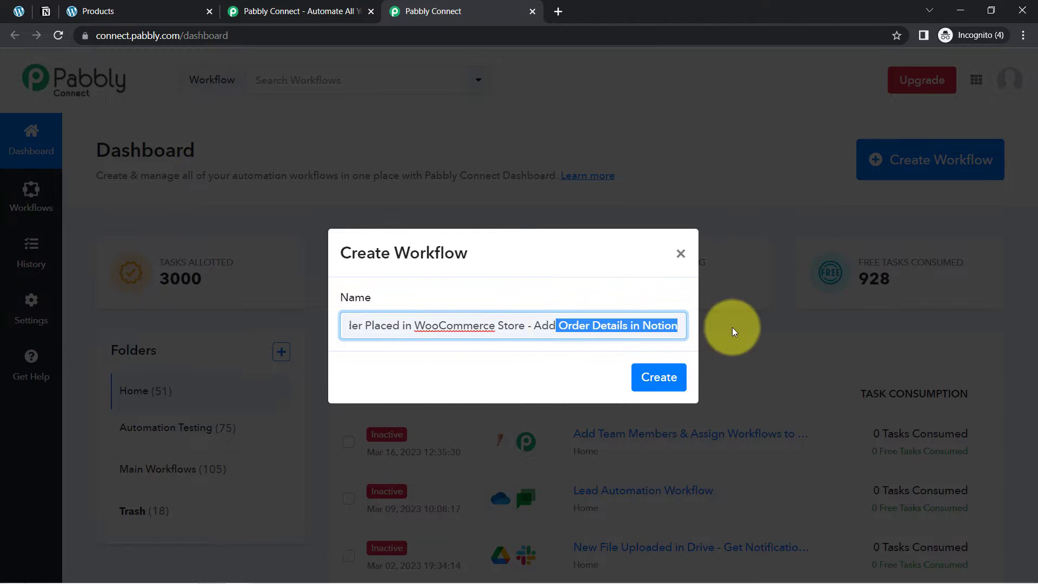
click(659, 377)
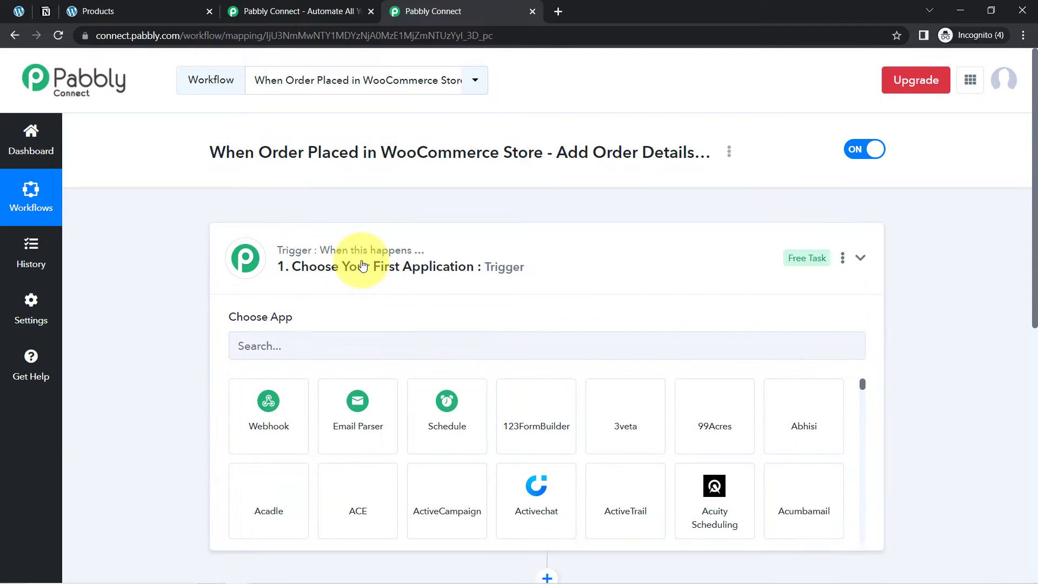
click(352, 266)
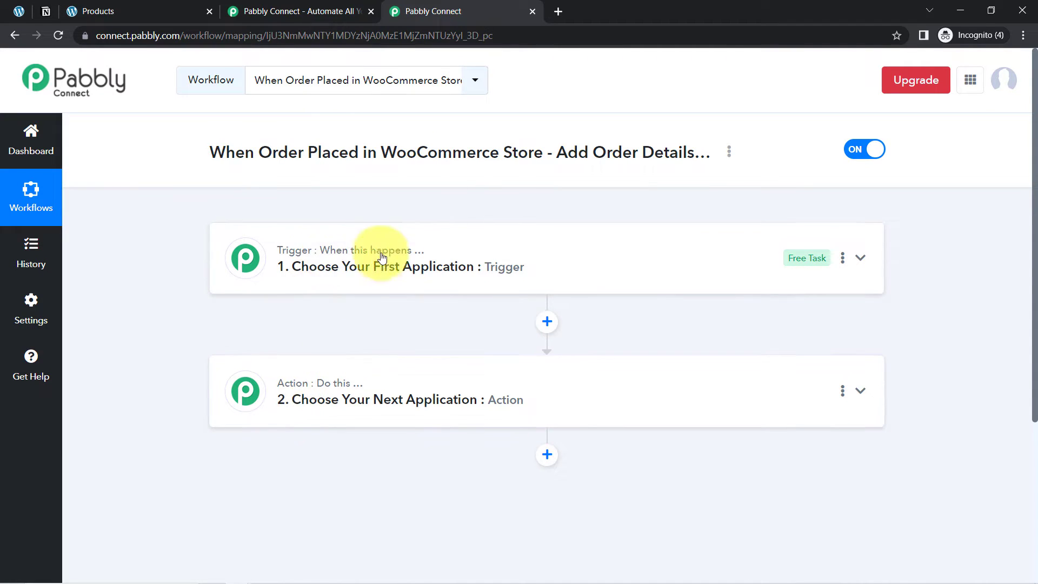
mouse_move(331, 391)
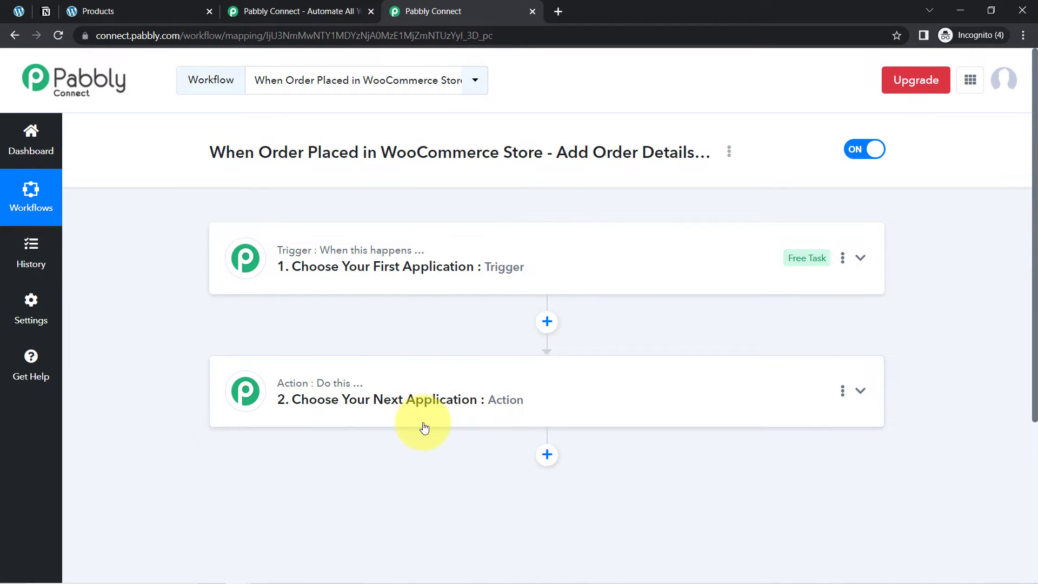
drag(519, 138, 625, 160)
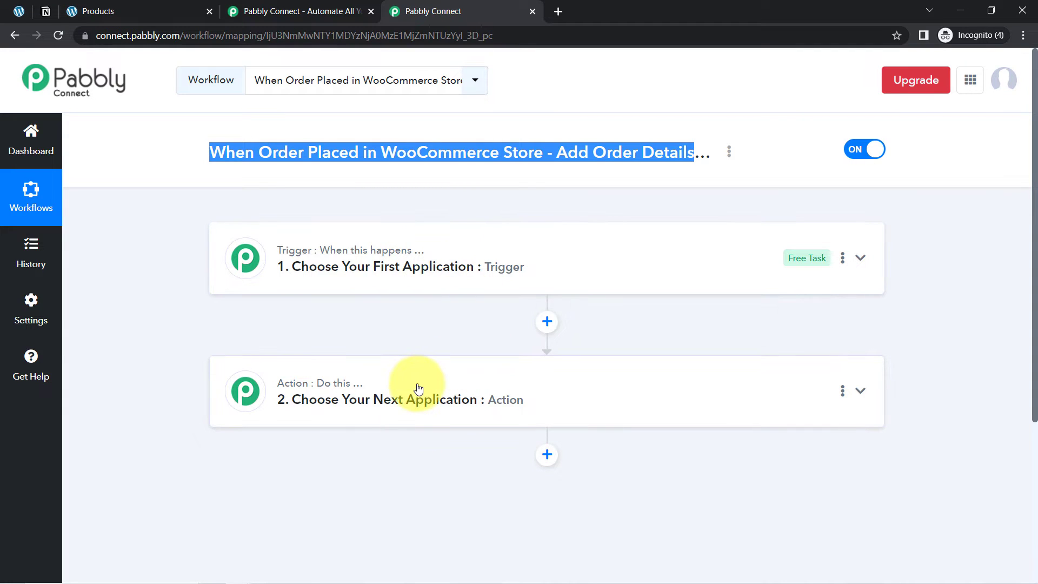
Choose WooCommerce as the workflow's trigger application
click(412, 259)
click(260, 345)
text(wooco)
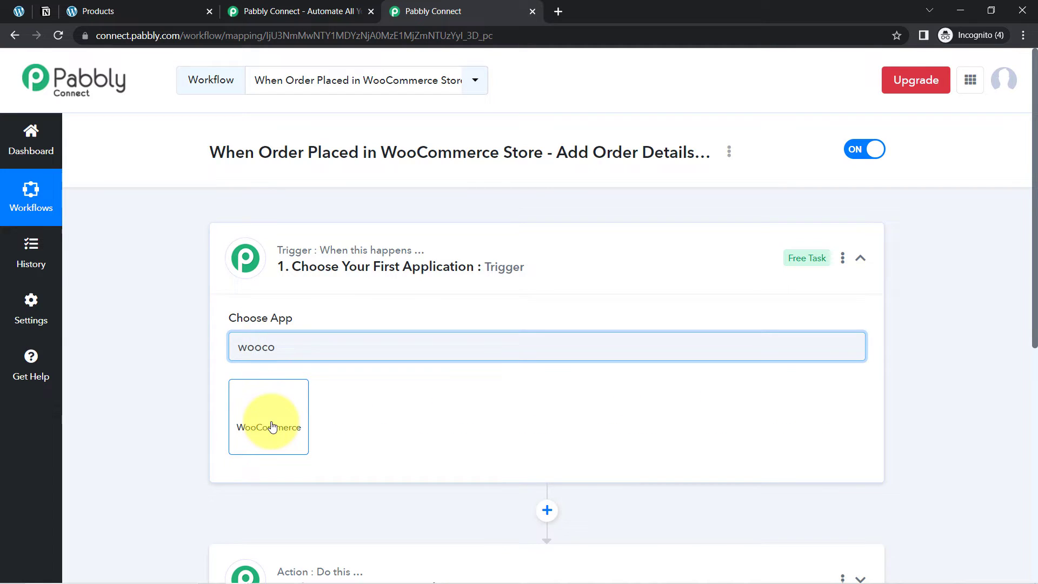
click(271, 424)
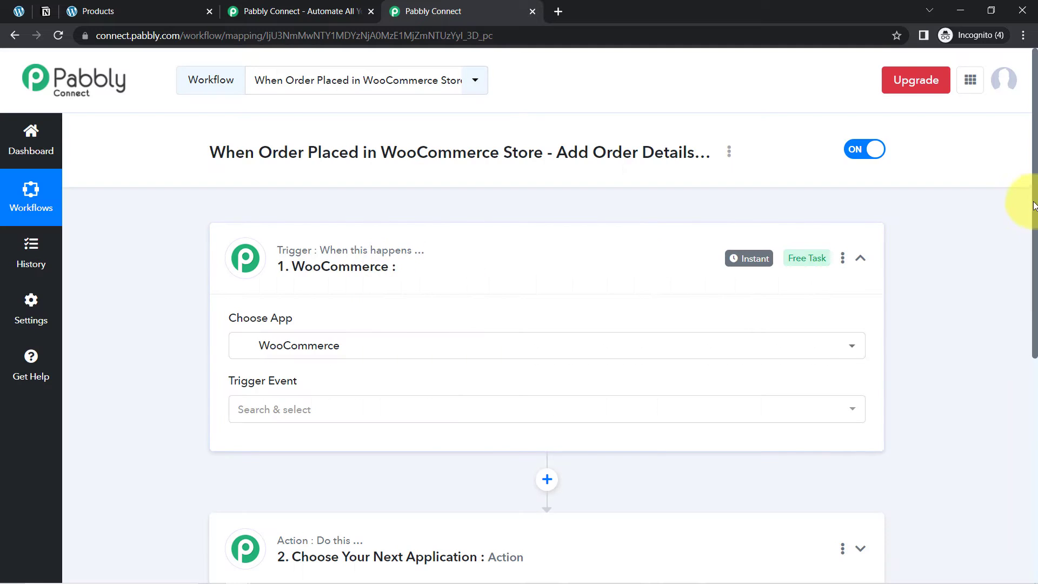
Choose Notion as the application for the workflow's action step
drag(1036, 186, 1029, 278)
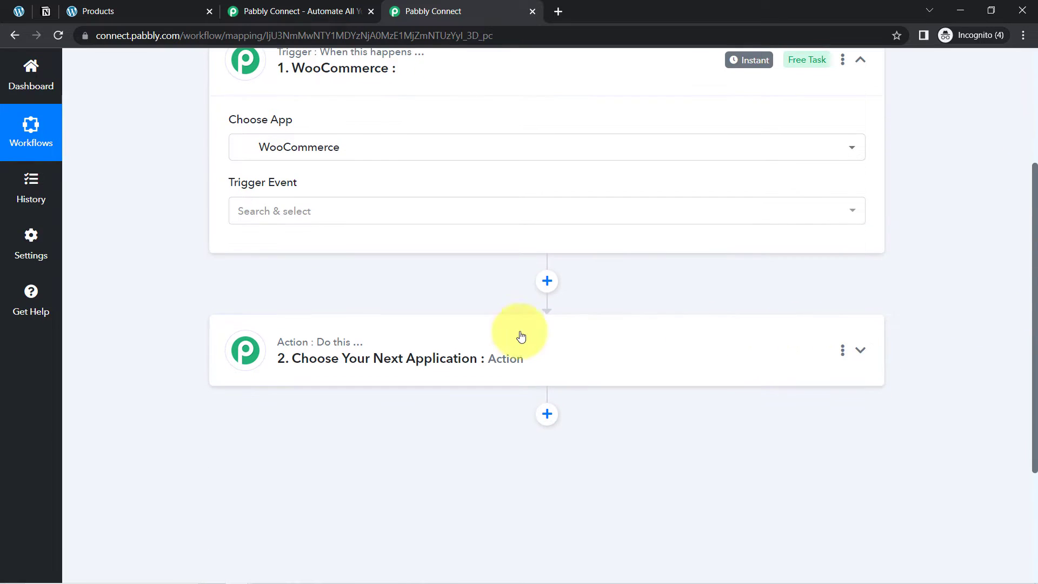
click(409, 357)
click(256, 447)
text(noti)
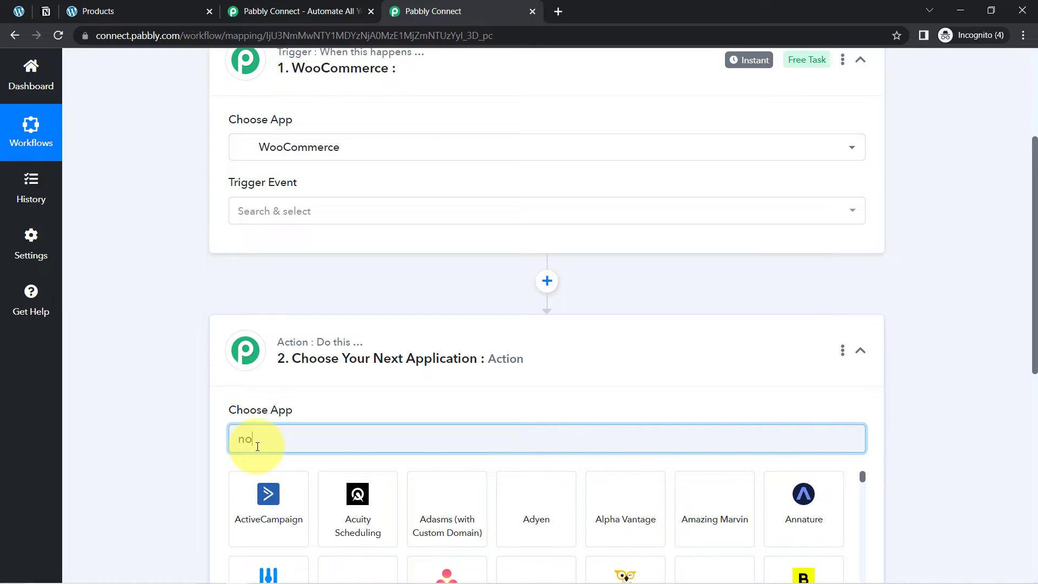
click(270, 527)
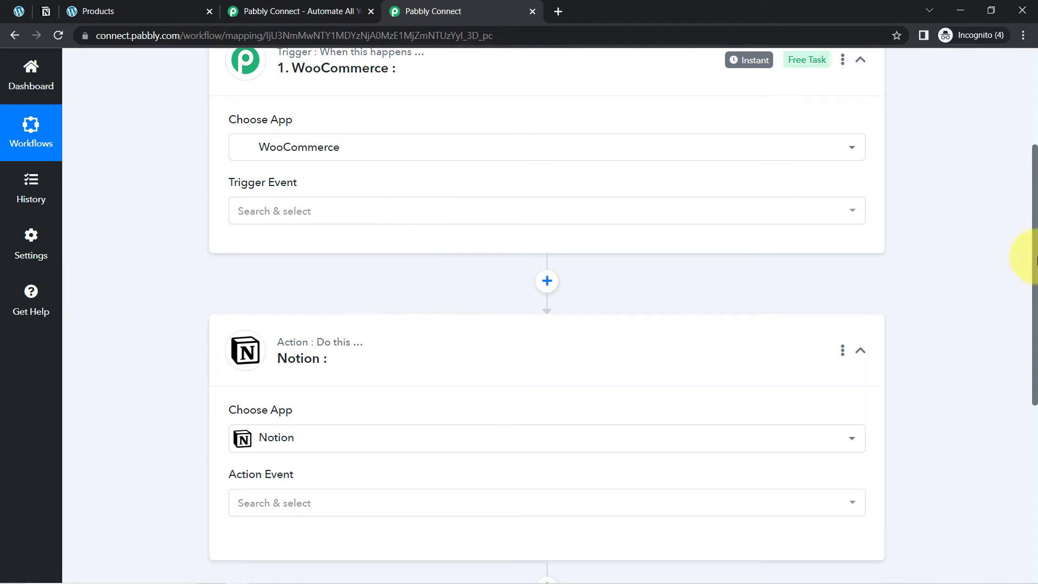
Set the WooCommerce trigger event to New Order Created
scroll(1035, 247, up, 4)
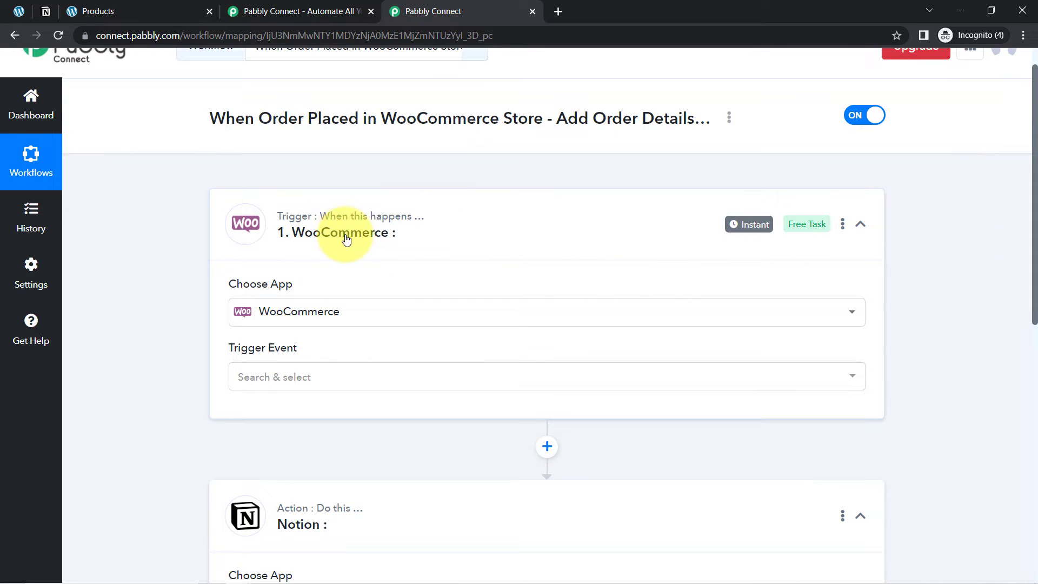
click(268, 381)
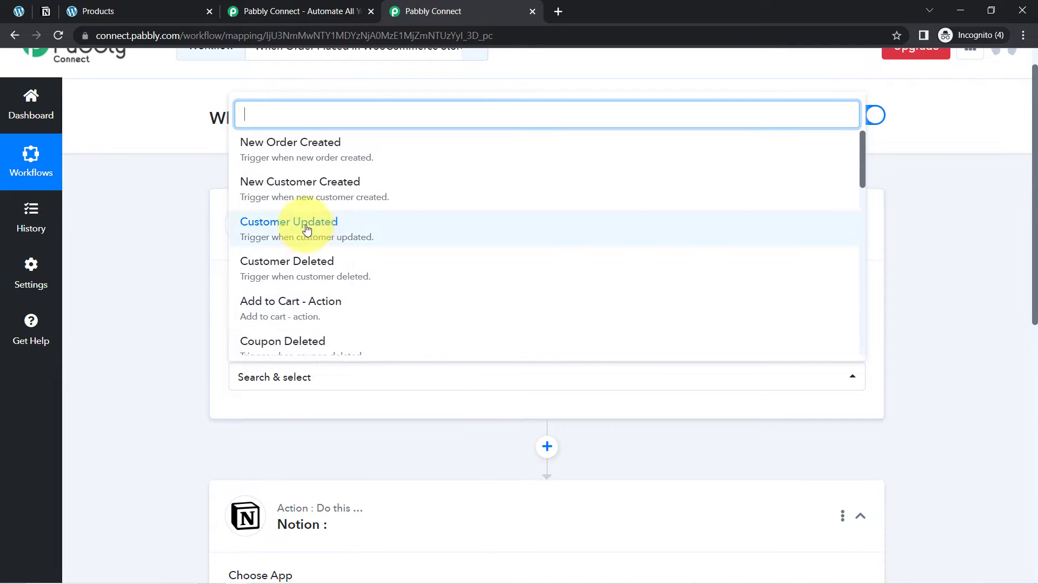
click(333, 160)
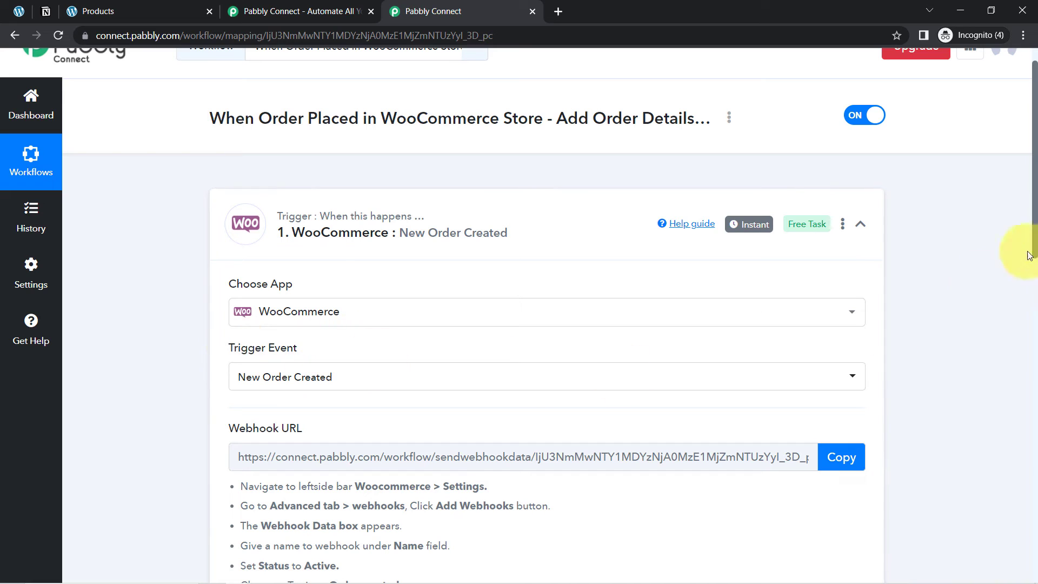
Review the WooCommerce webhook setup instructions and copy the trigger's webhook URL
drag(1034, 195, 1035, 240)
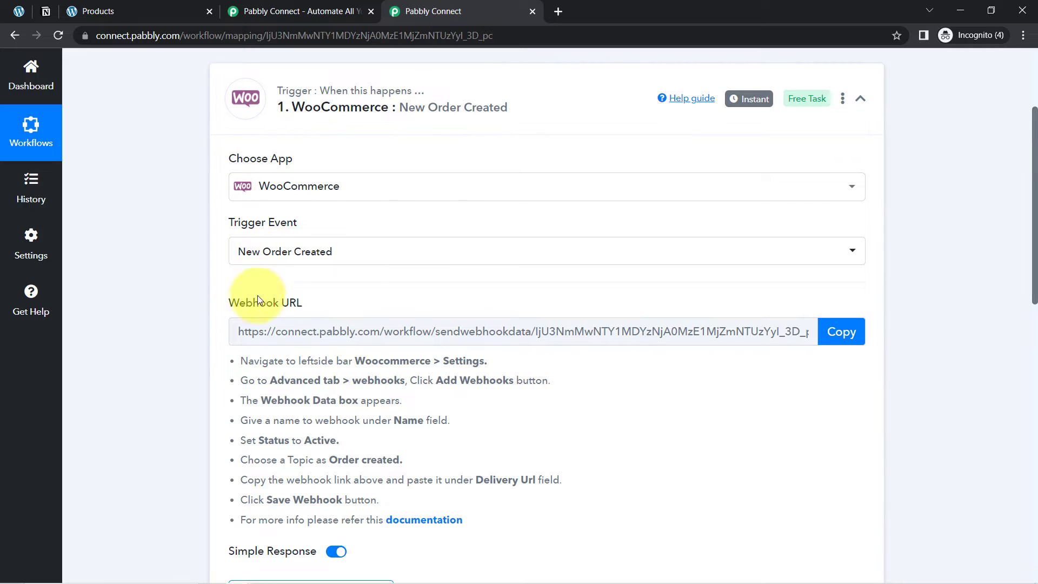
drag(234, 367, 378, 500)
click(348, 443)
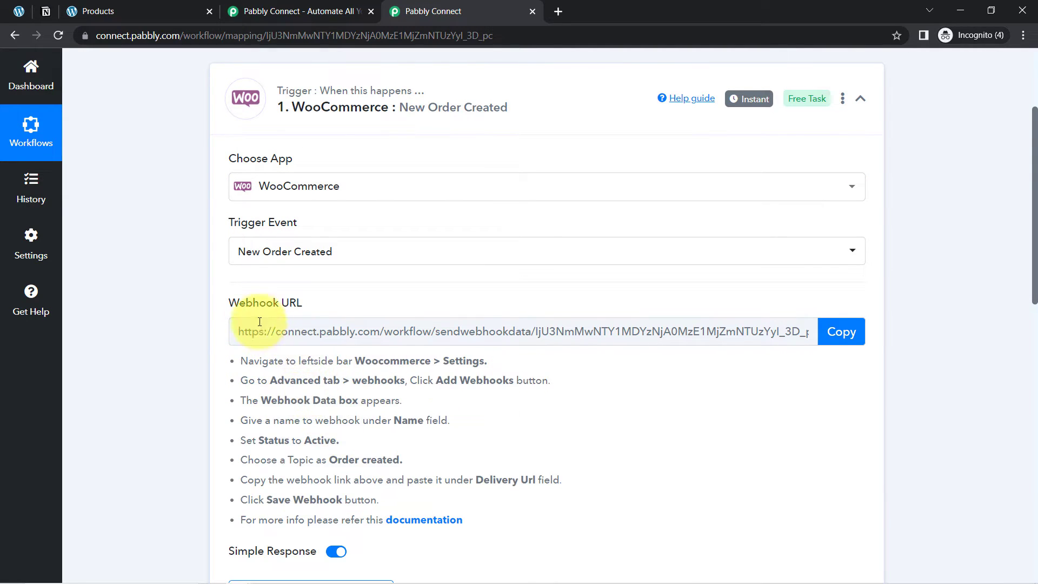
drag(246, 303, 291, 306)
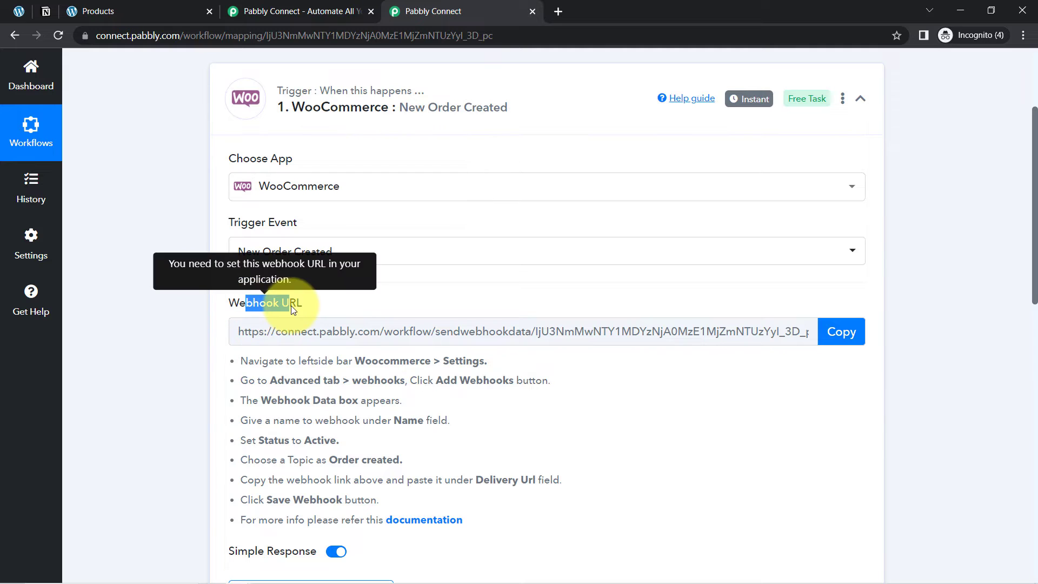
click(838, 331)
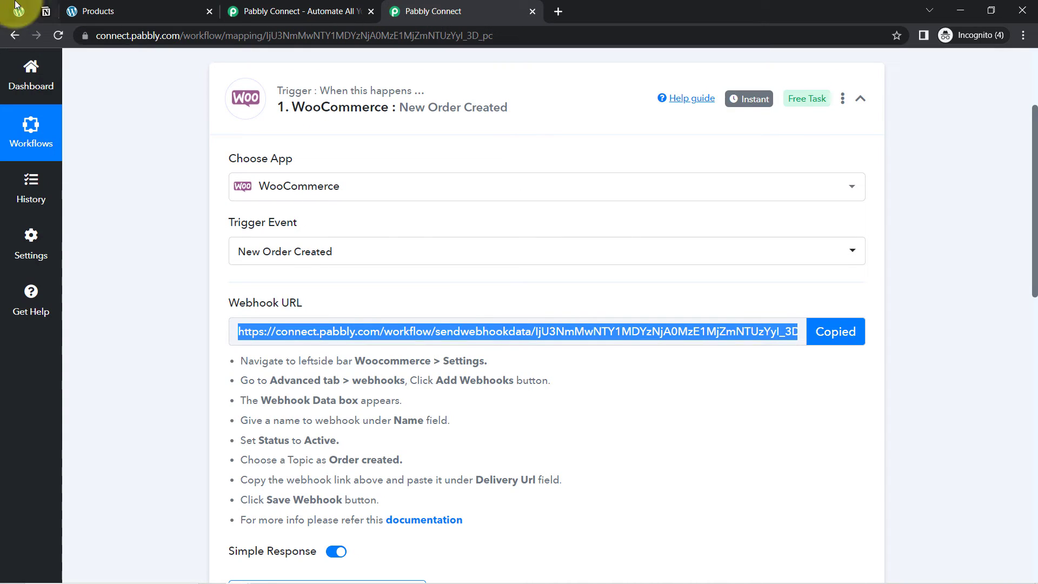
Switch to the WordPress admin, open the webhooks section of WooCommerce's advanced settings, and dismiss the Elementor Pro and LearnDash notices
click(17, 9)
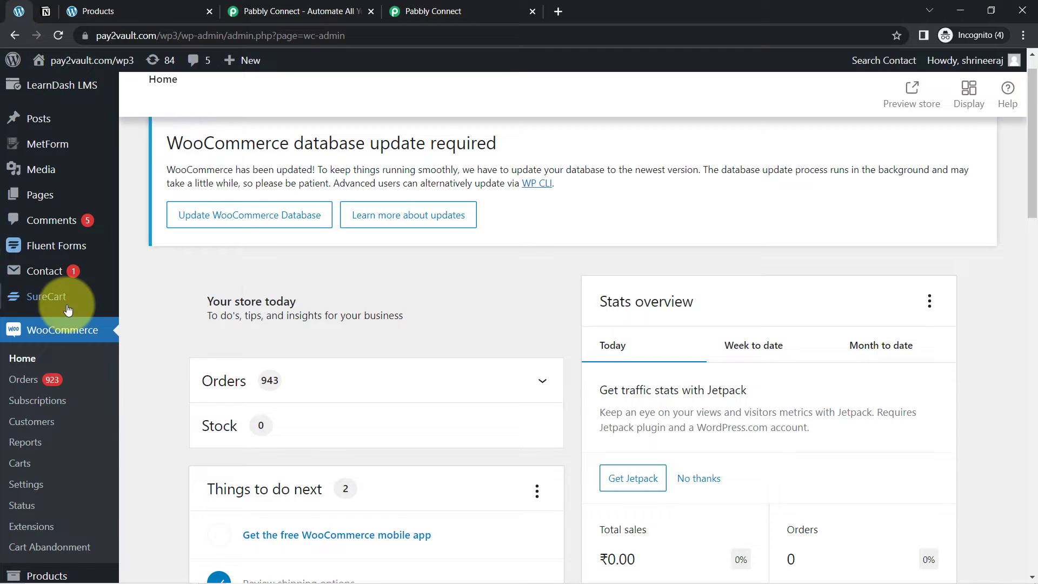
click(26, 489)
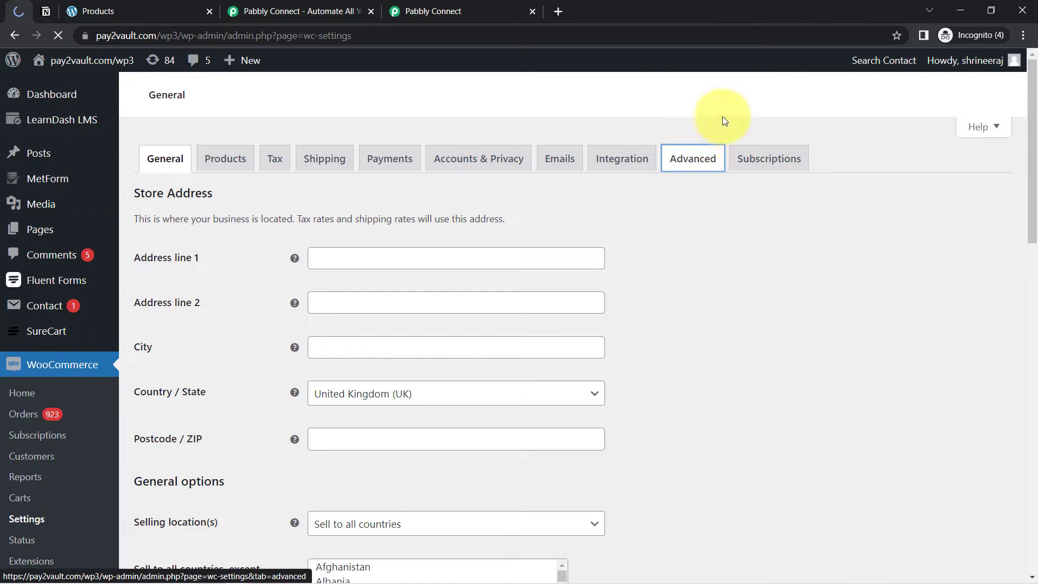
click(705, 178)
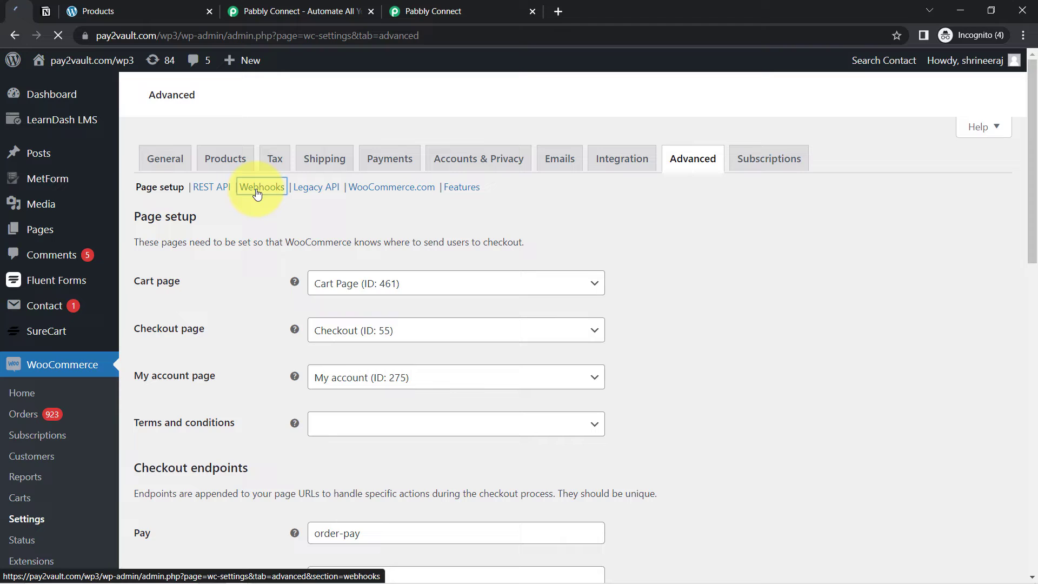
click(256, 193)
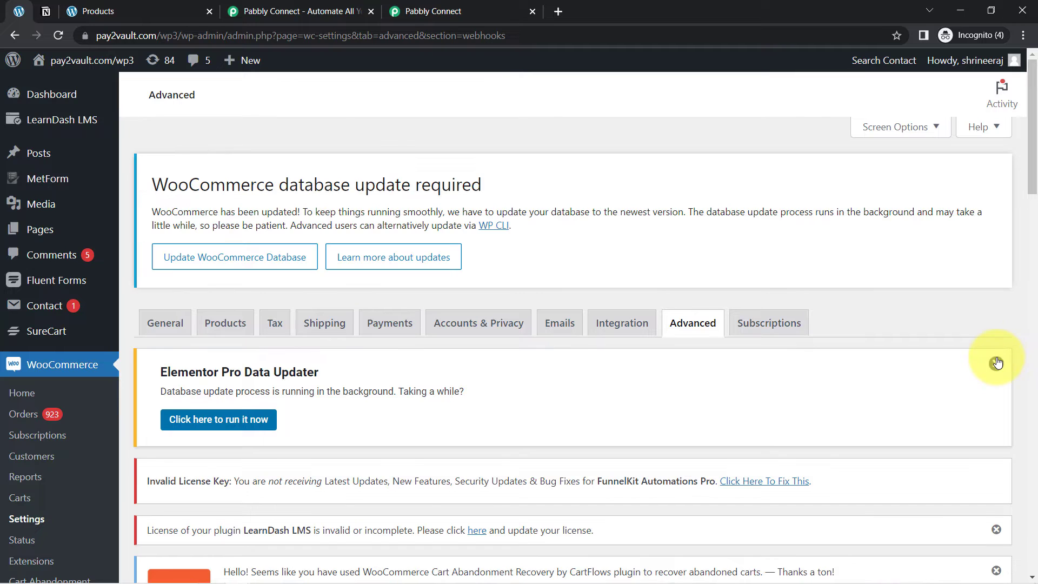
click(995, 360)
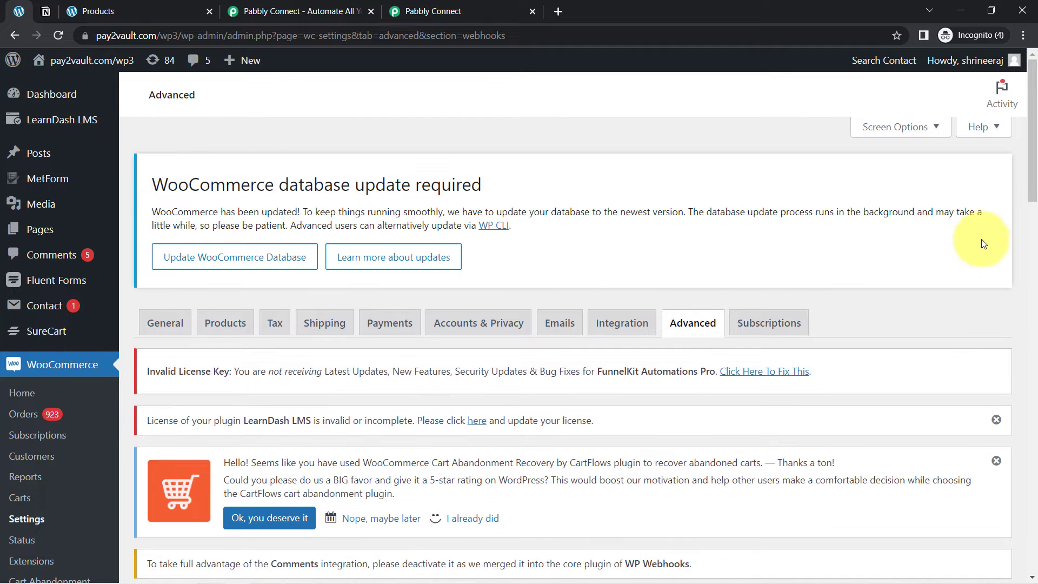
click(996, 420)
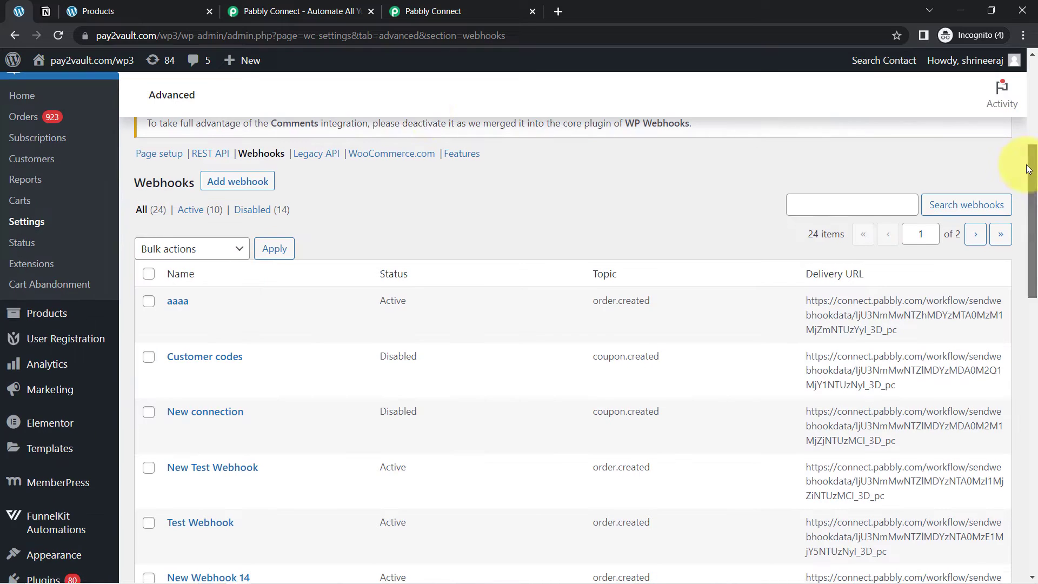
Add a new WooCommerce webhook and name it "Connection with Notion"
scroll(996, 185, down, 6)
click(236, 181)
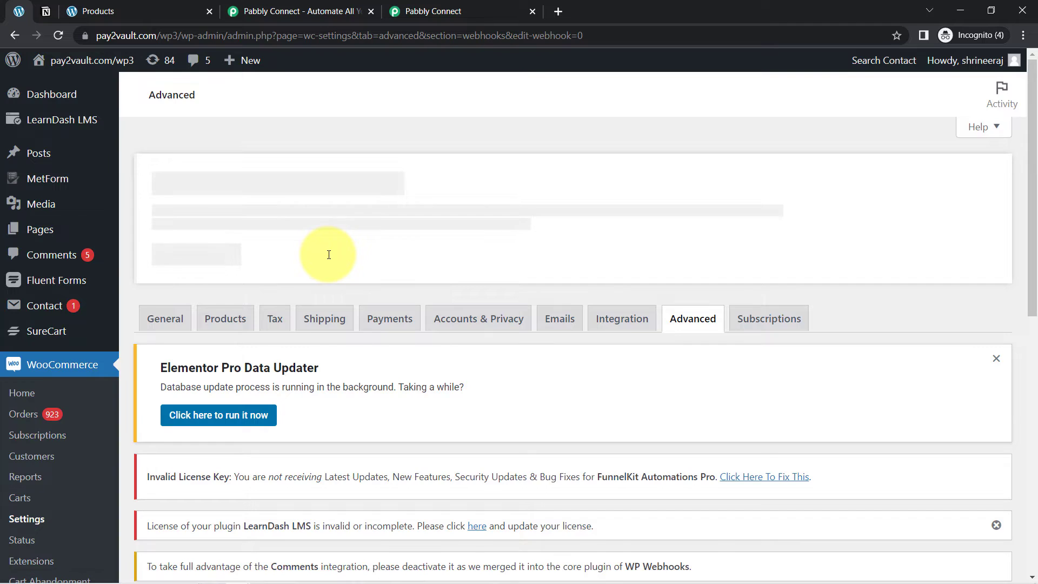
text(Conne)
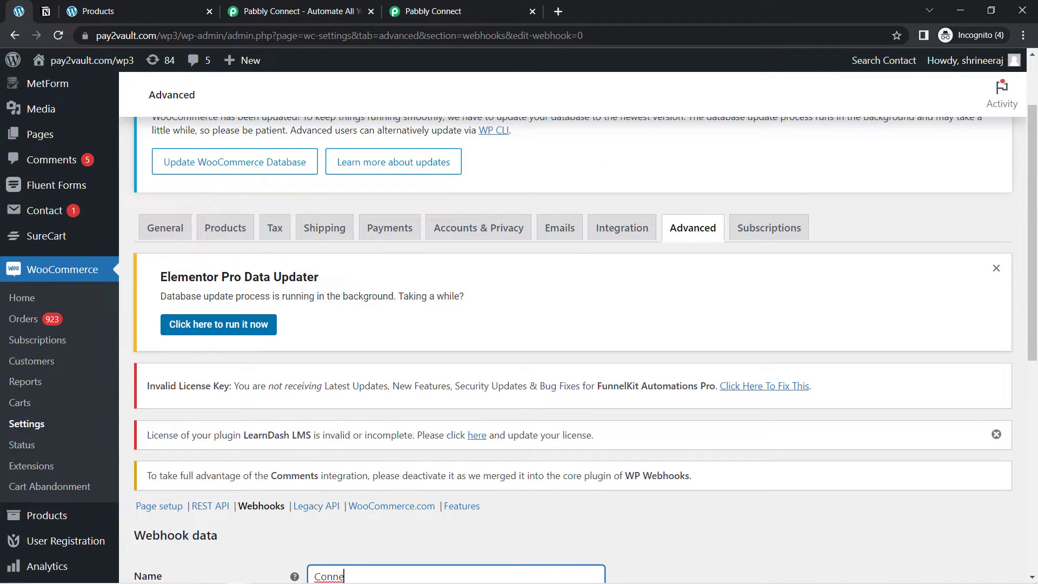
drag(1030, 162, 1014, 341)
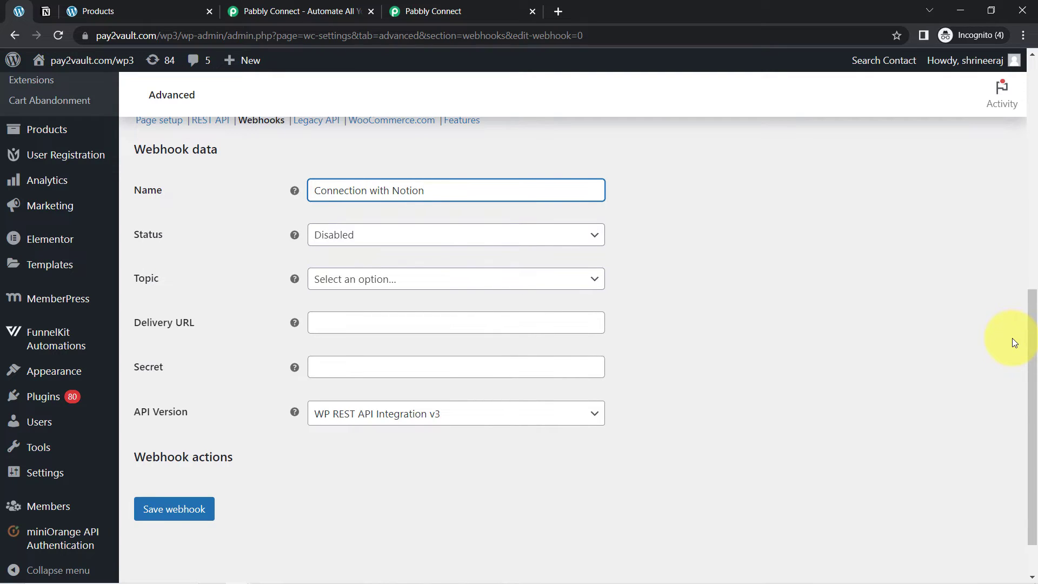
Set the new webhook's status to Active and its topic to Order created
click(354, 235)
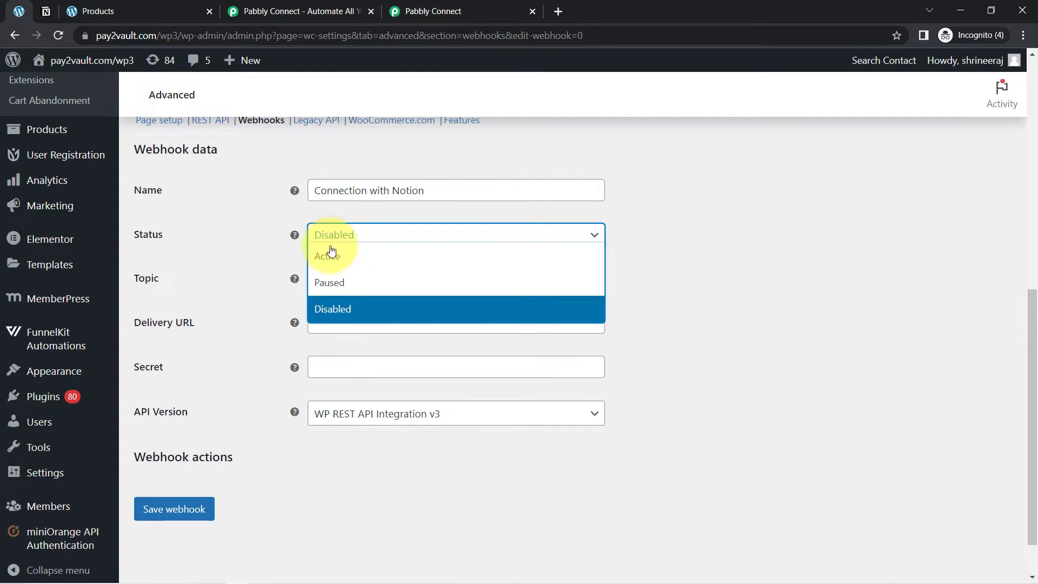
click(328, 257)
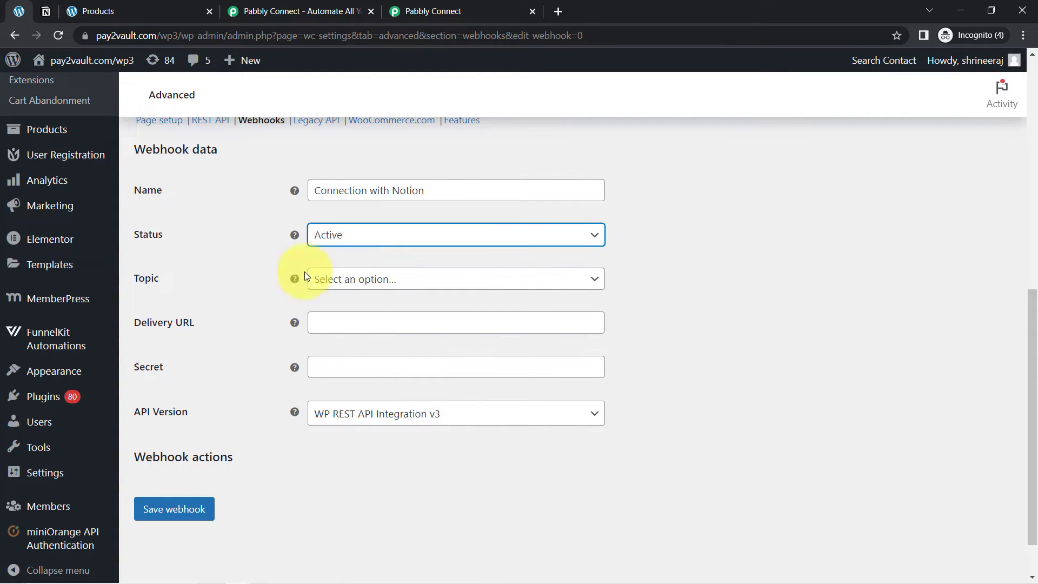
click(338, 282)
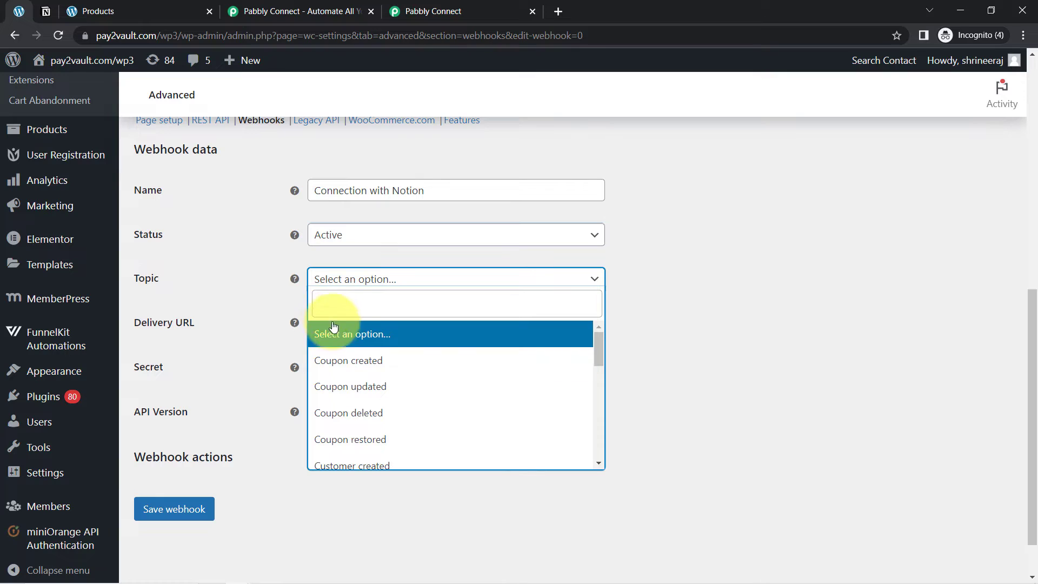
text(orde)
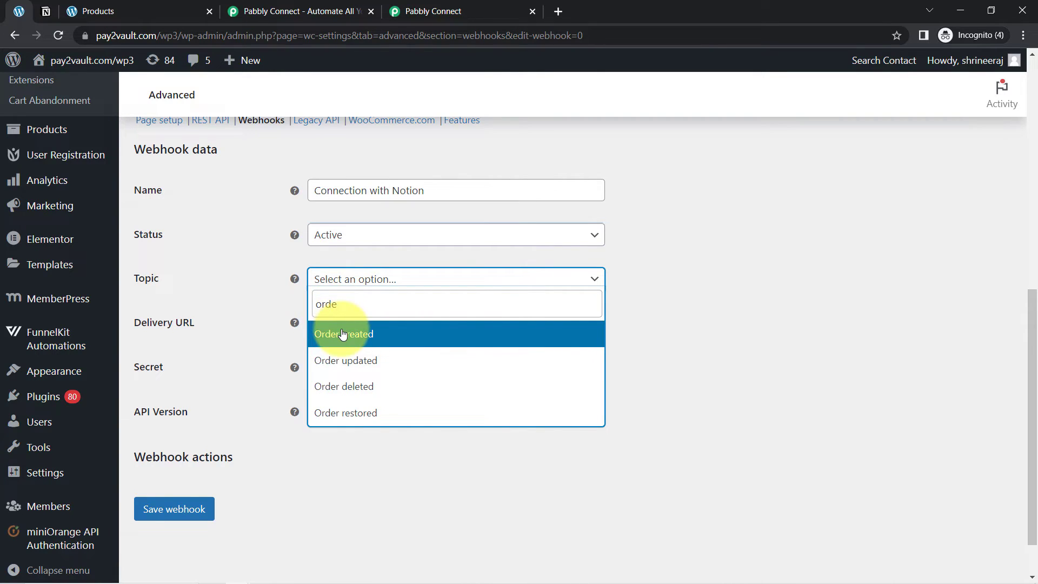
click(342, 334)
Paste the copied Pabbly Connect webhook URL as the Delivery URL, and close the extra Pabbly Connect browser tab
click(352, 320)
key(ctrl+v)
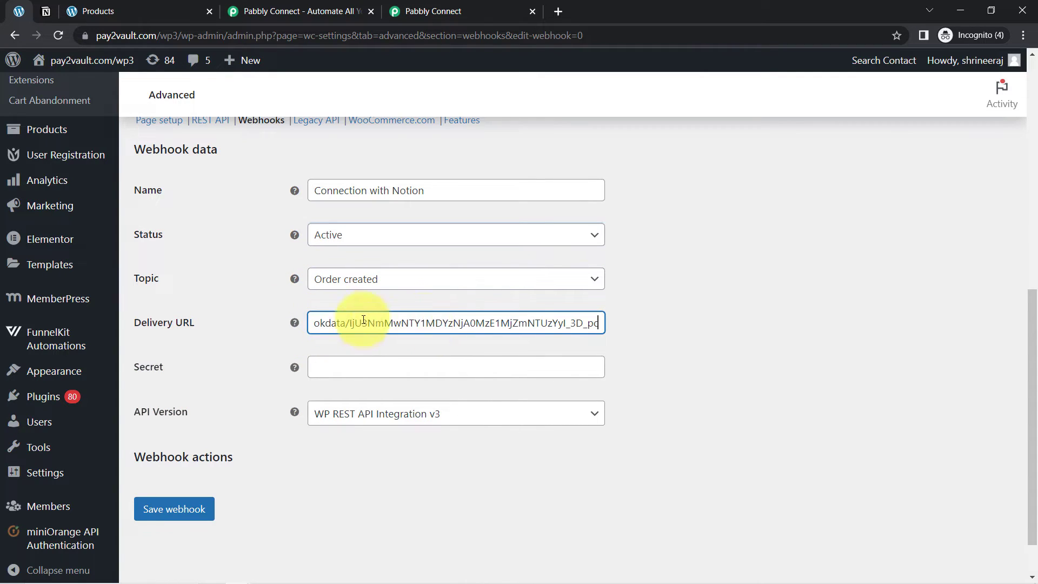
click(483, 6)
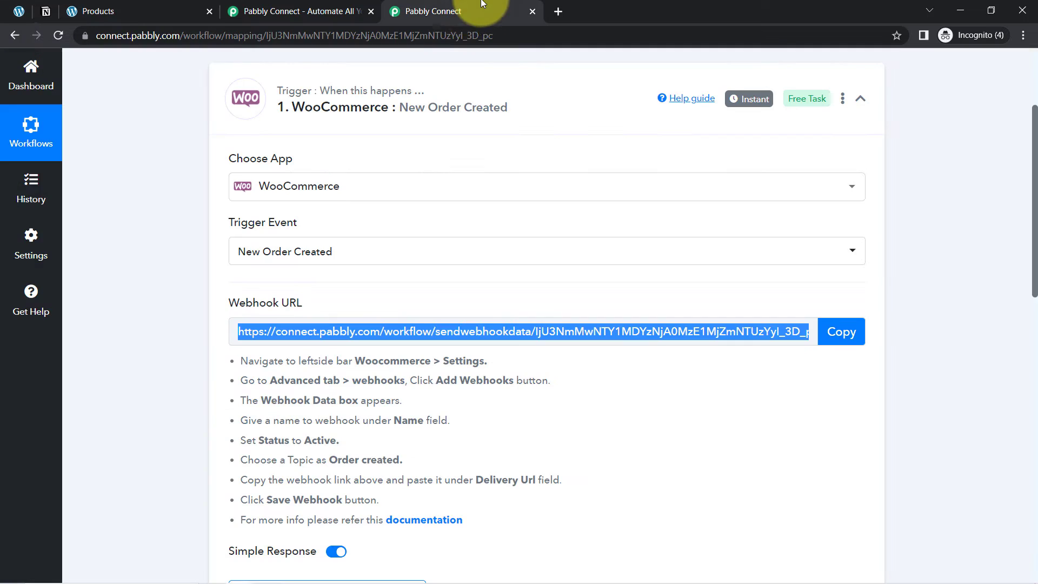
click(370, 13)
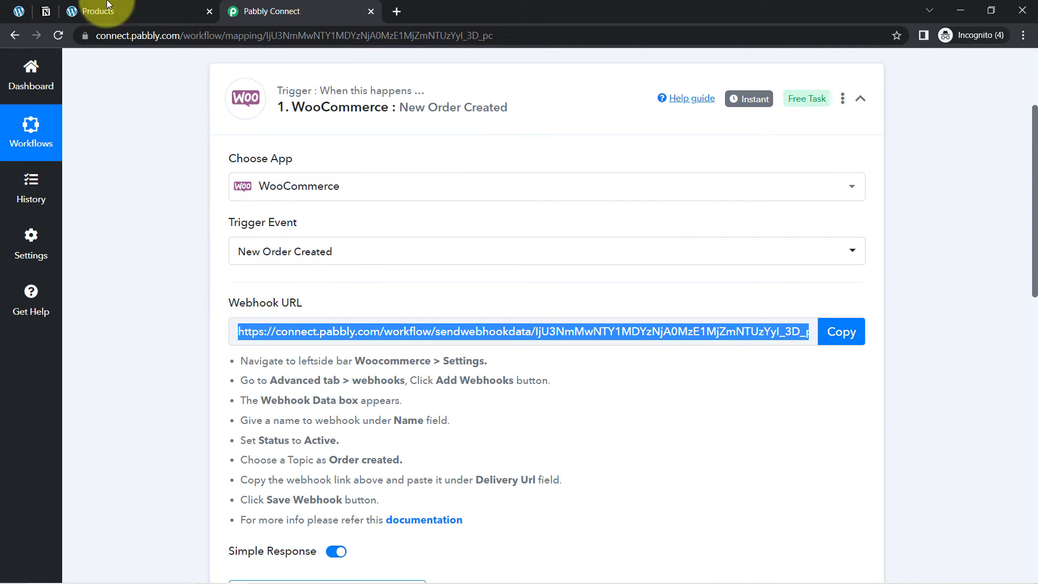
click(19, 12)
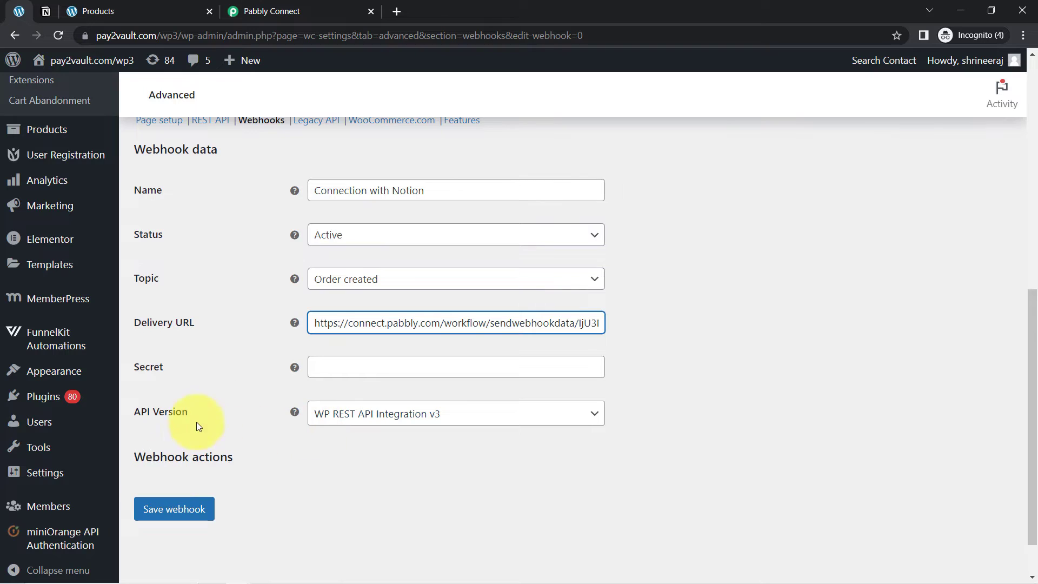
Save the WooCommerce webhook and check the save notice
drag(155, 414, 190, 424)
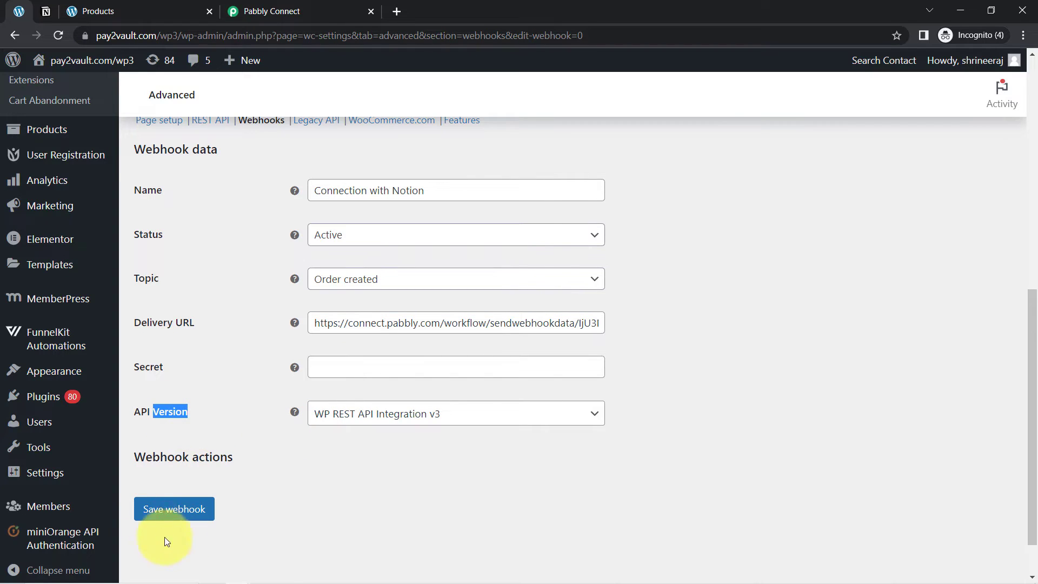
click(154, 516)
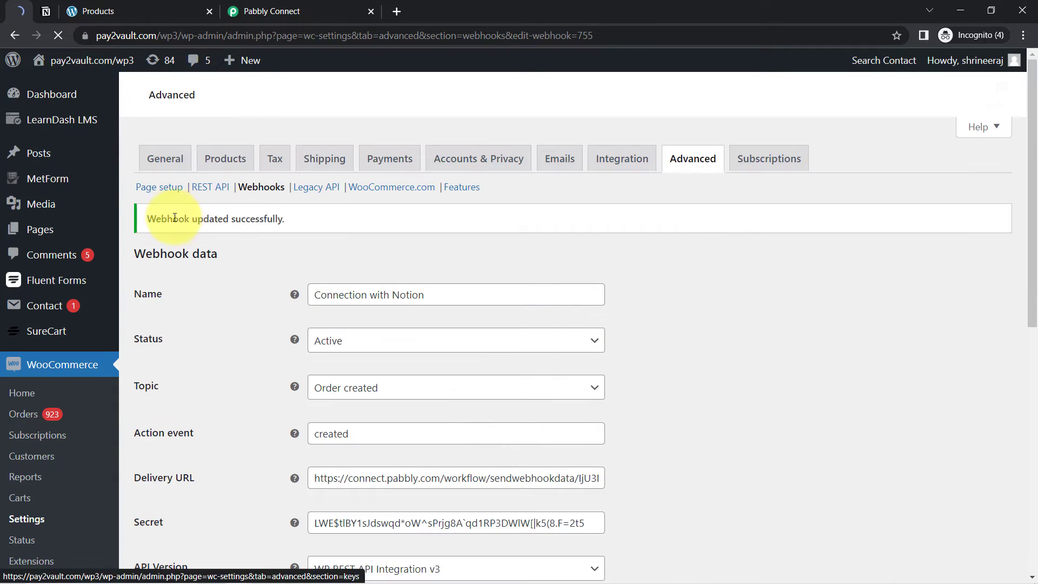
drag(254, 215, 254, 217)
scroll(1018, 303, down, 10)
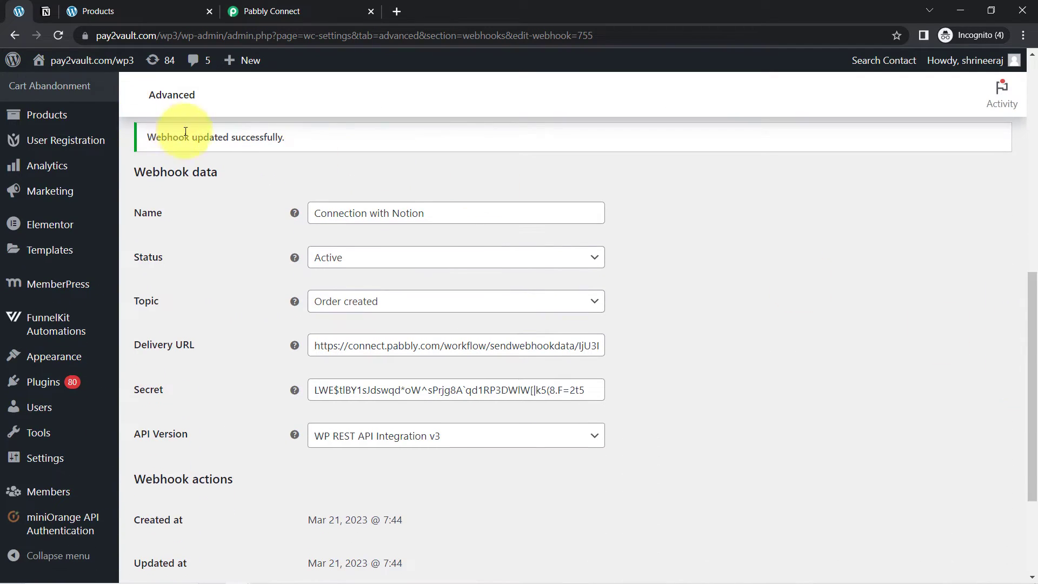
triple_click(197, 136)
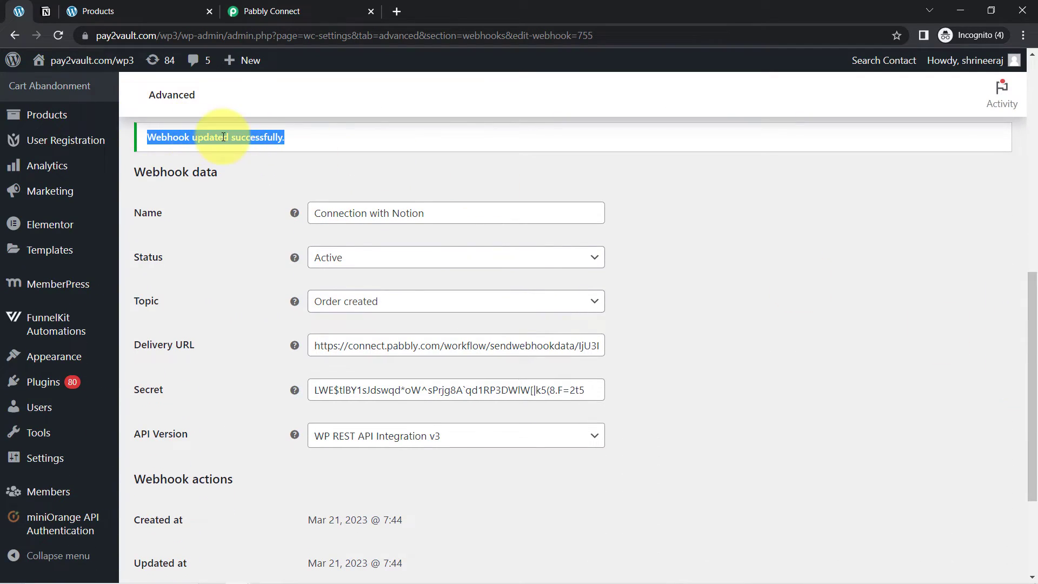
Switch to Pabbly Connect, recapture the WooCommerce trigger's webhook response, and read the note about making a test submission
click(268, 5)
drag(1035, 213, 1035, 327)
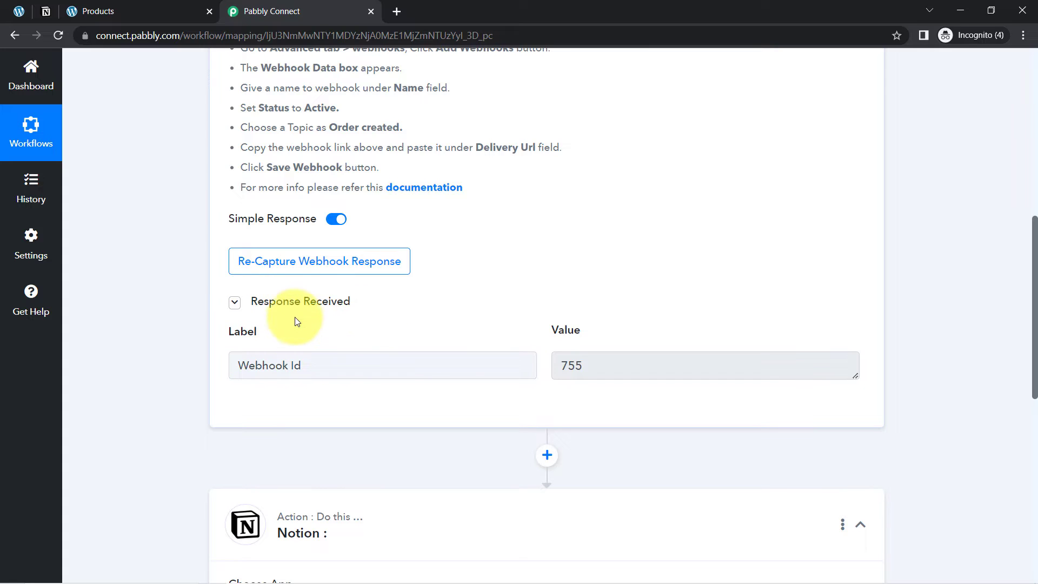
click(298, 260)
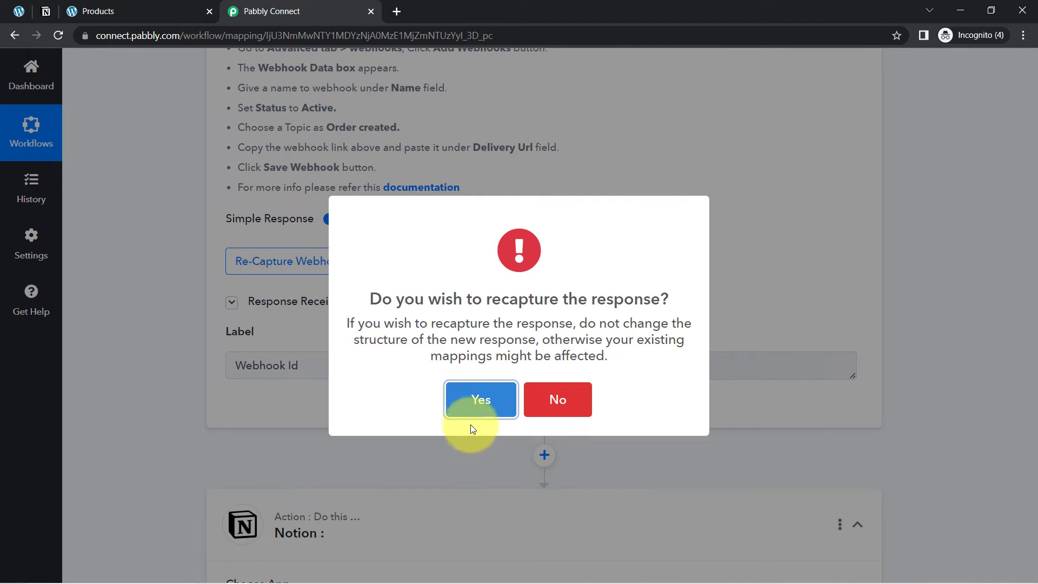
click(452, 404)
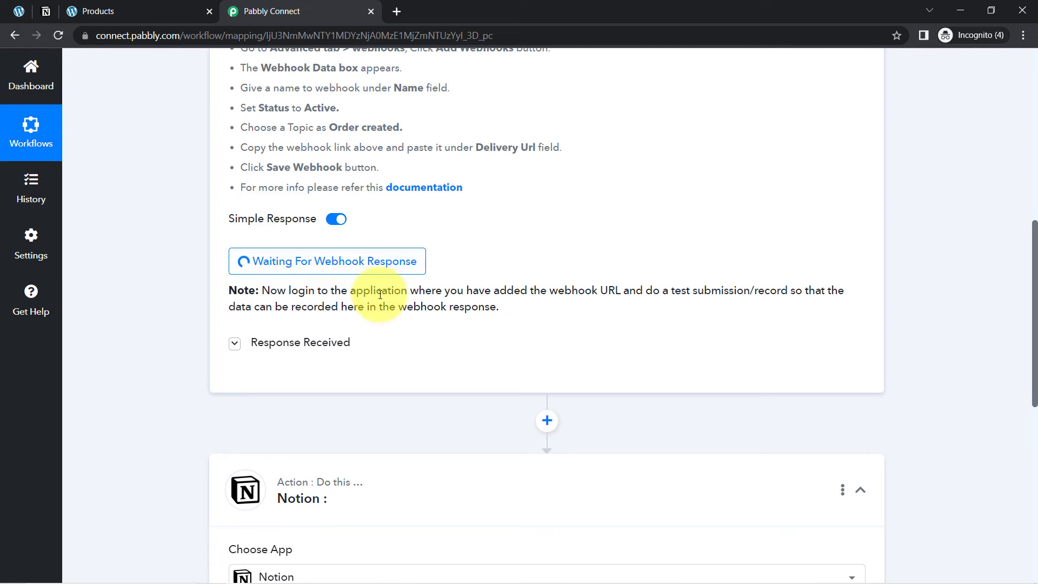
drag(306, 291, 514, 306)
click(515, 306)
drag(666, 290, 779, 288)
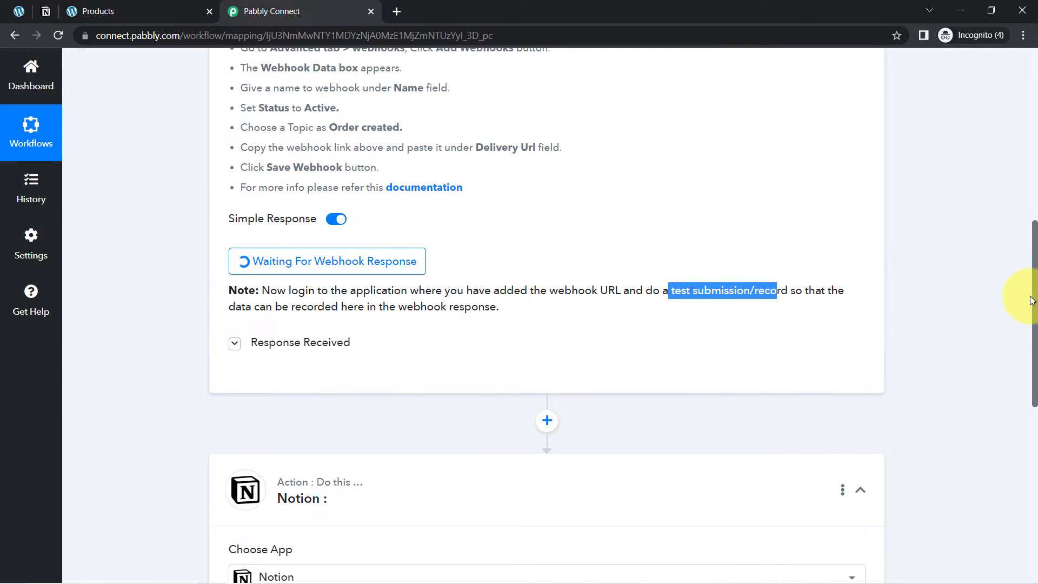
scroll(1035, 301, up, 5)
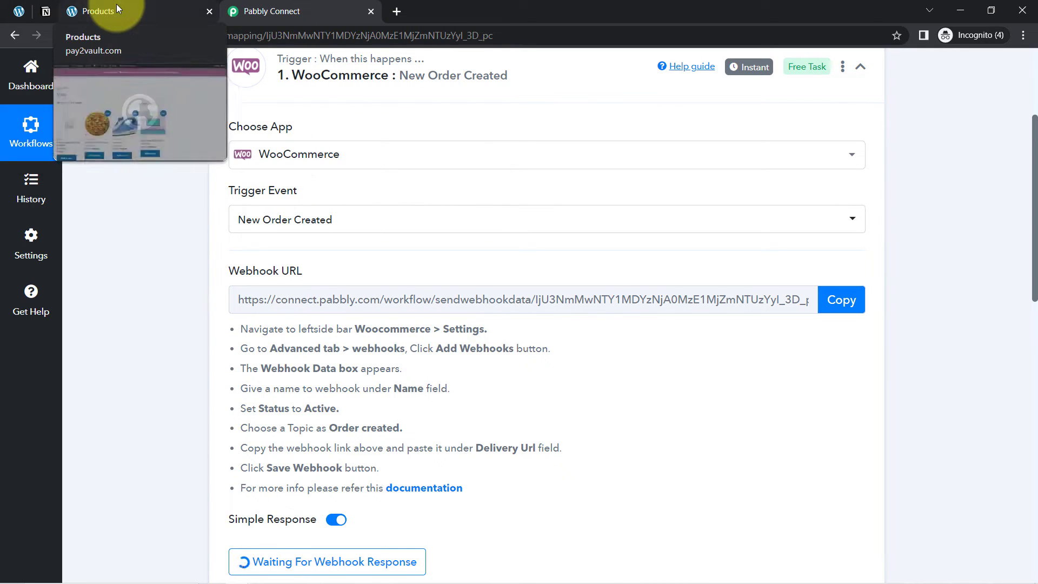
Switch to the WooCommerce shop, add the Microphone to the cart, and proceed to checkout
click(97, 8)
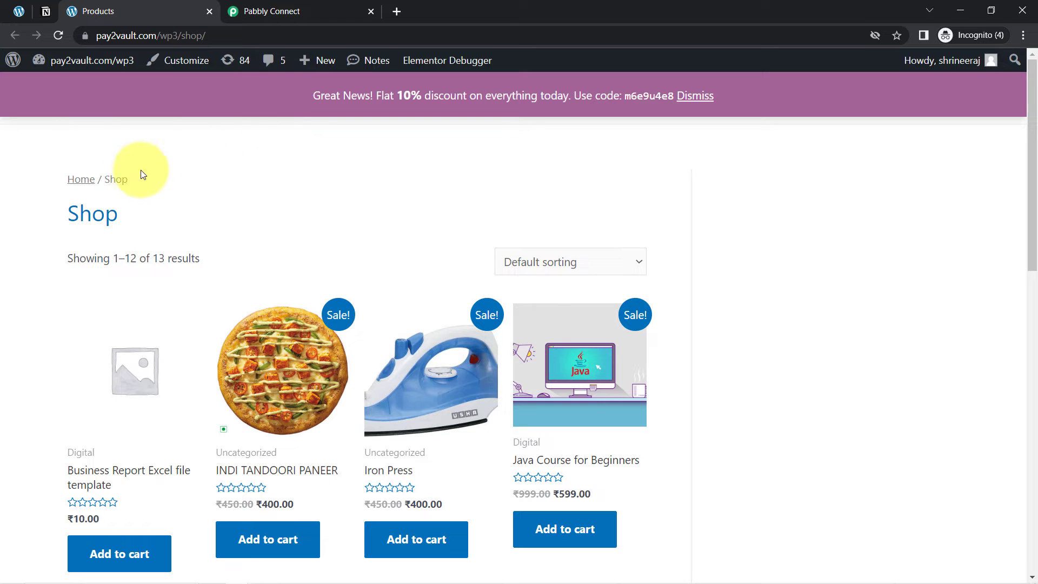
drag(1032, 106, 1035, 296)
click(77, 354)
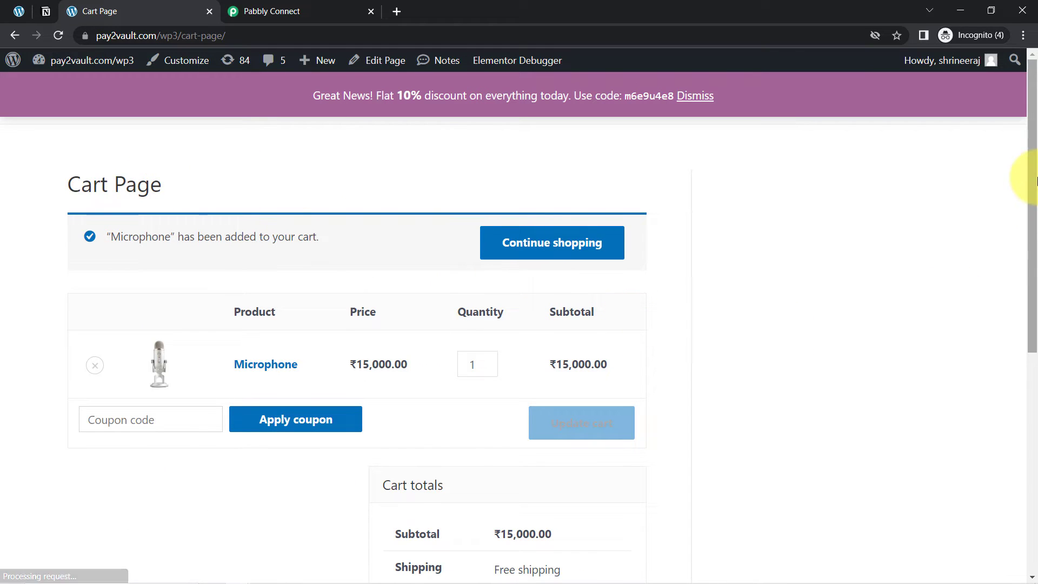
drag(1034, 172, 1034, 401)
click(487, 410)
Review the prefilled billing details at checkout and place the test order for the Microphone
drag(1026, 109, 1022, 157)
drag(108, 231, 84, 231)
click(297, 225)
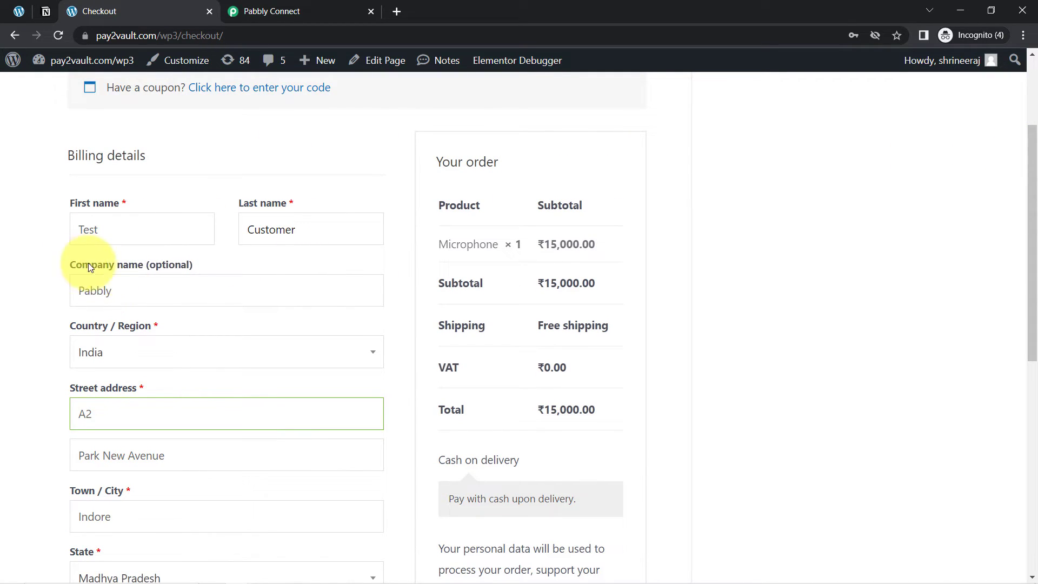
drag(81, 267, 173, 270)
drag(86, 325, 145, 328)
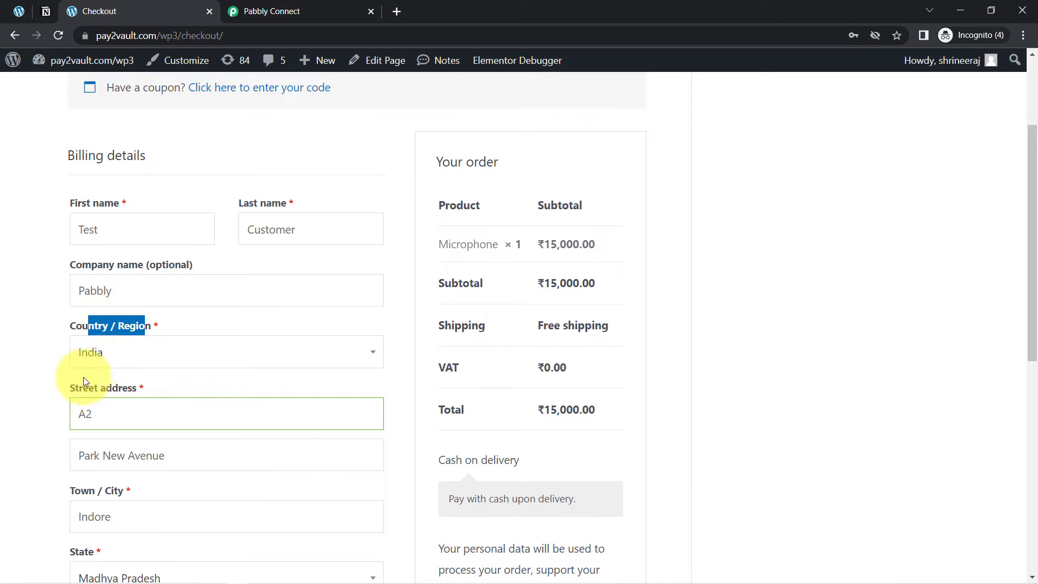
drag(1028, 139, 1027, 366)
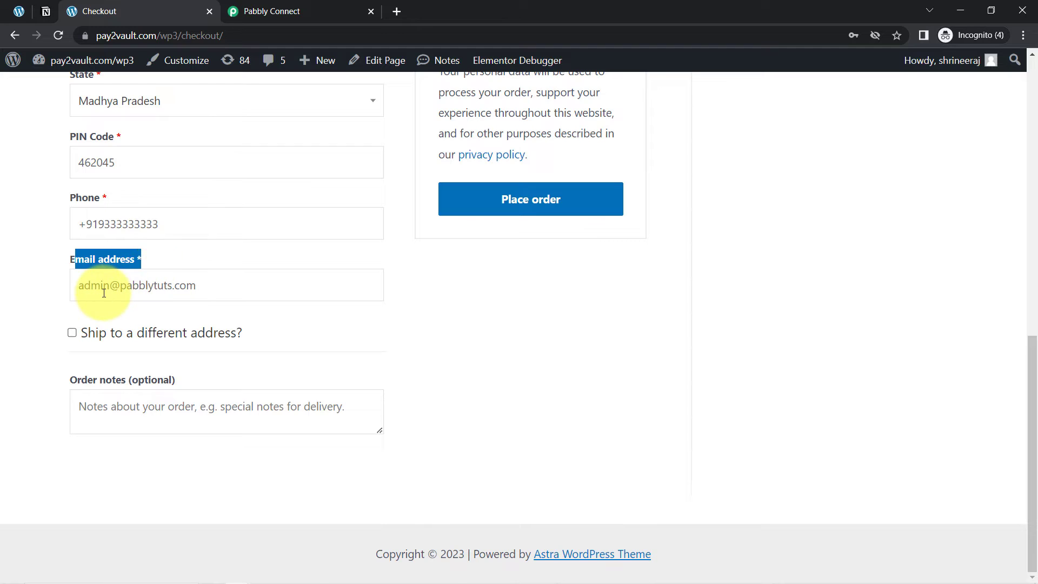
drag(99, 286, 186, 286)
click(8, 352)
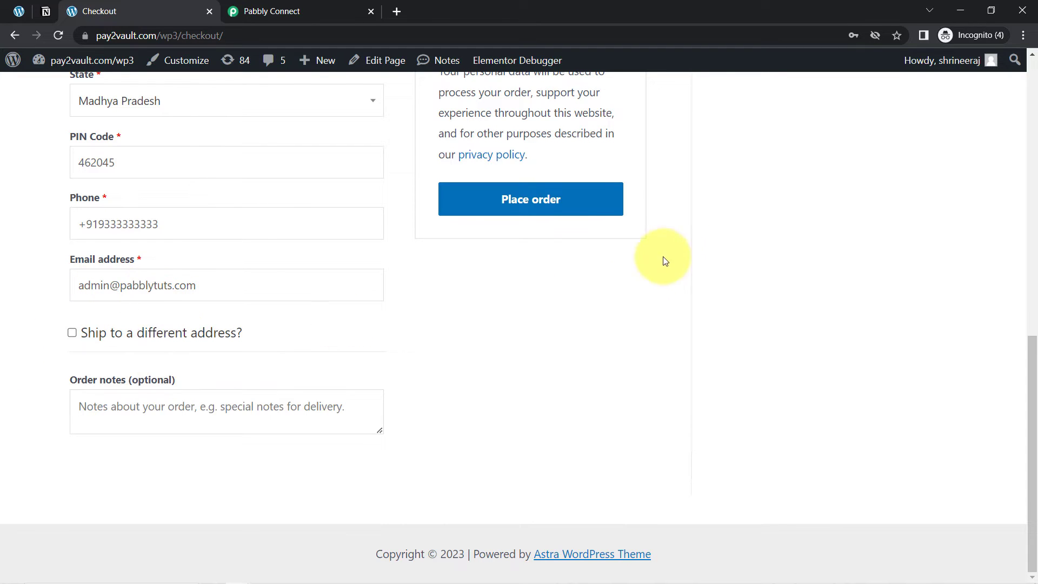
click(537, 201)
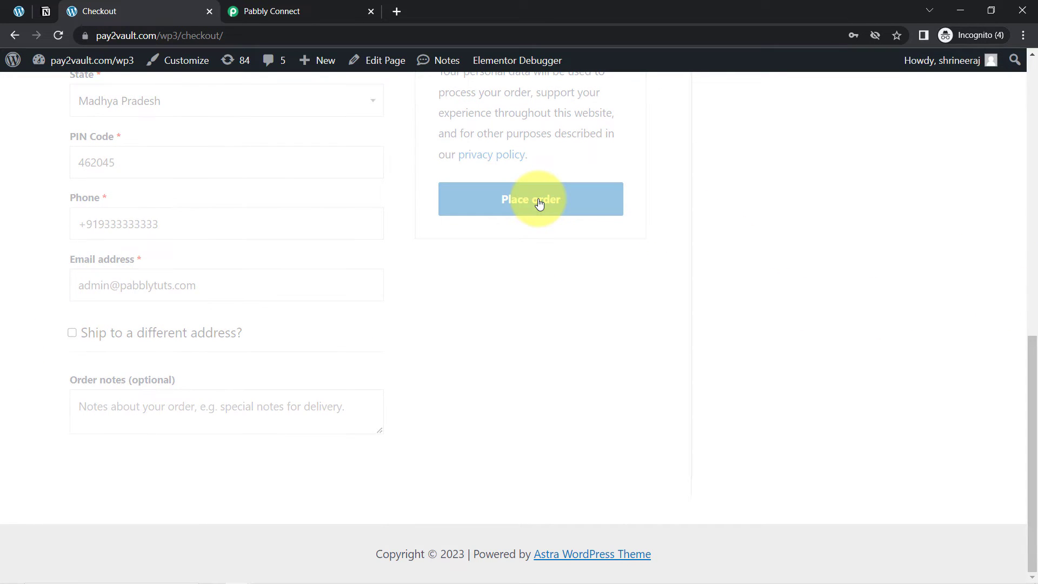
Check the trigger's webhook capture in Pabbly Connect and the order confirmation in the shop
click(273, 10)
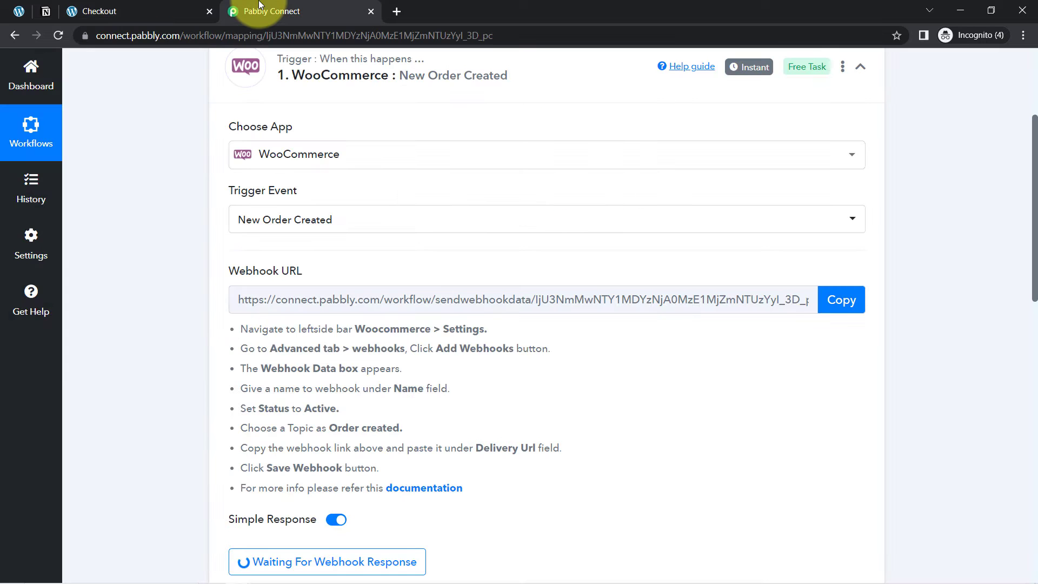
drag(1034, 162, 1027, 306)
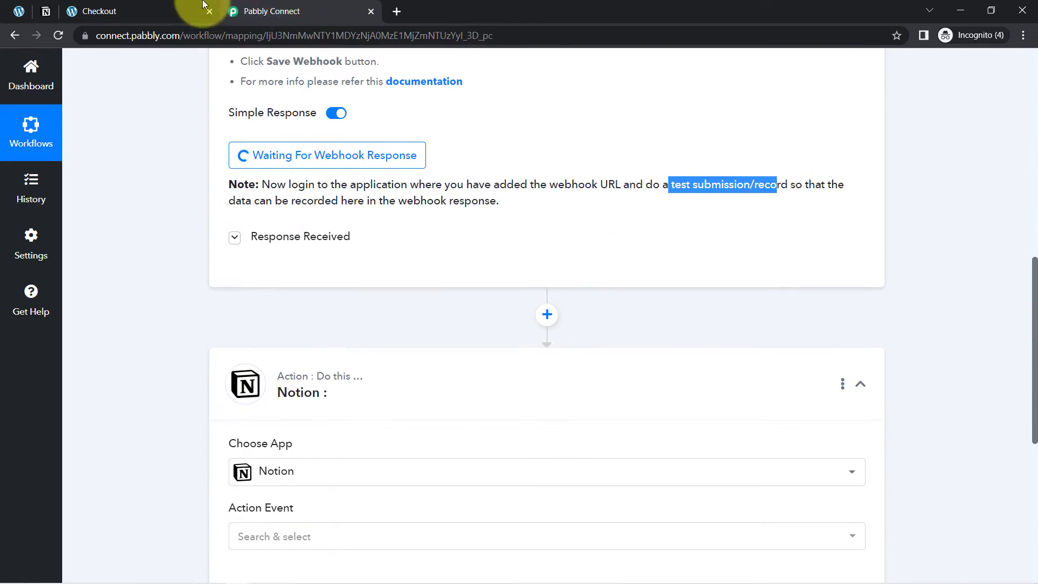
click(138, 11)
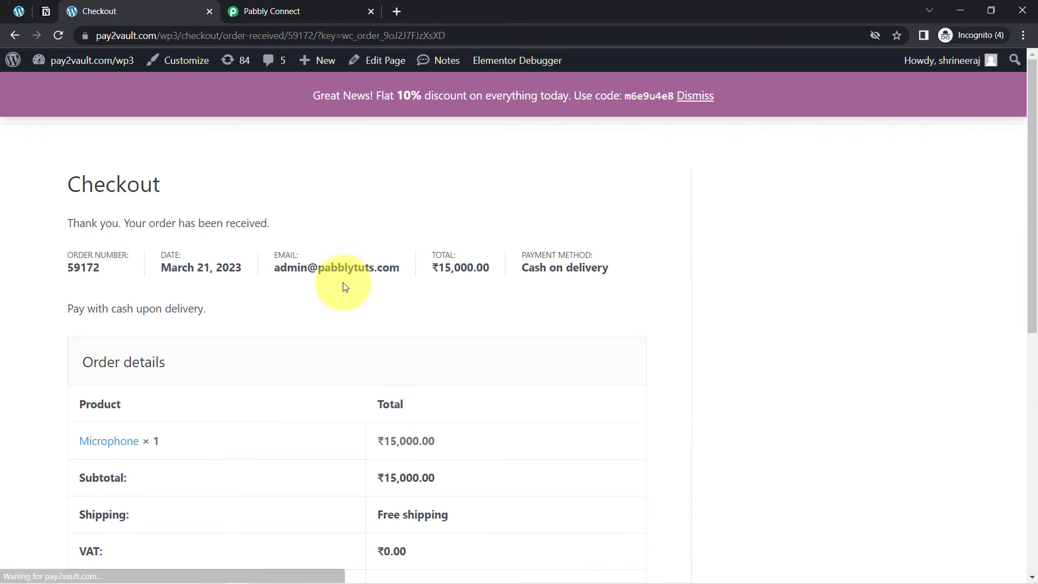
drag(119, 222, 235, 223)
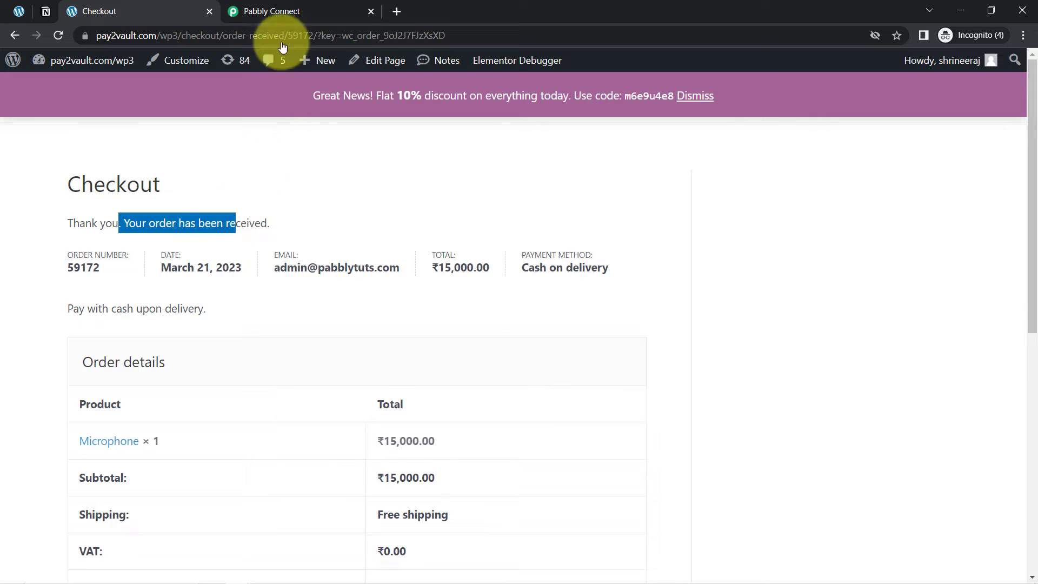
Switch to Pabbly Connect and examine the order total, status and shipping method in the captured WooCommerce response
click(292, 6)
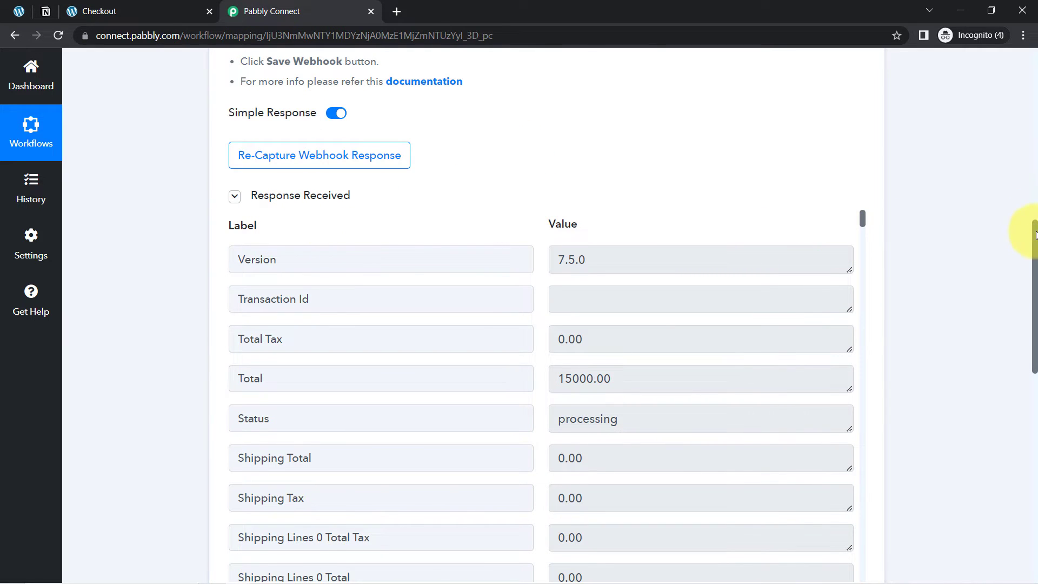
drag(1035, 236, 1035, 267)
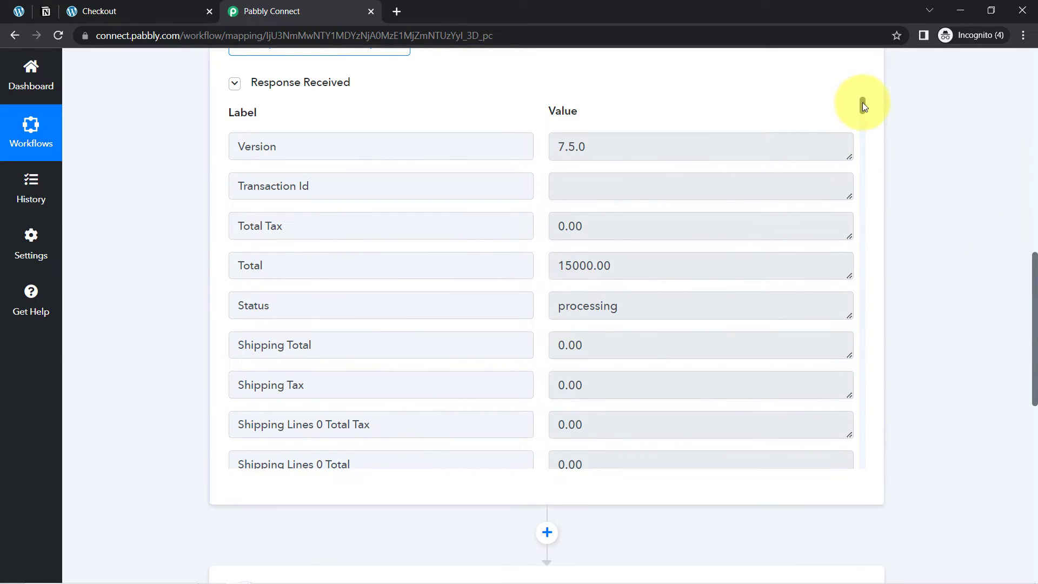
click(613, 267)
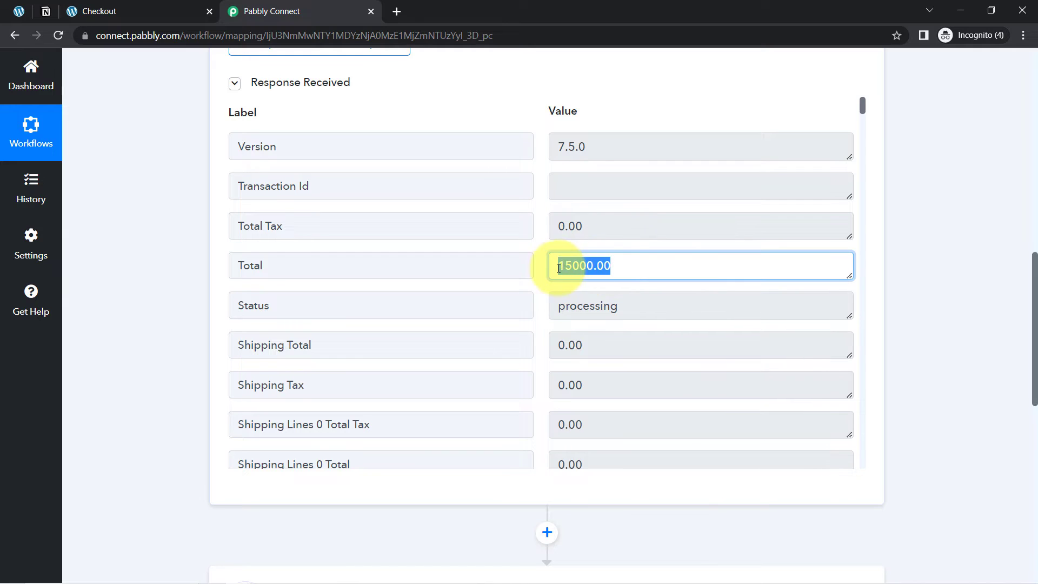
click(579, 303)
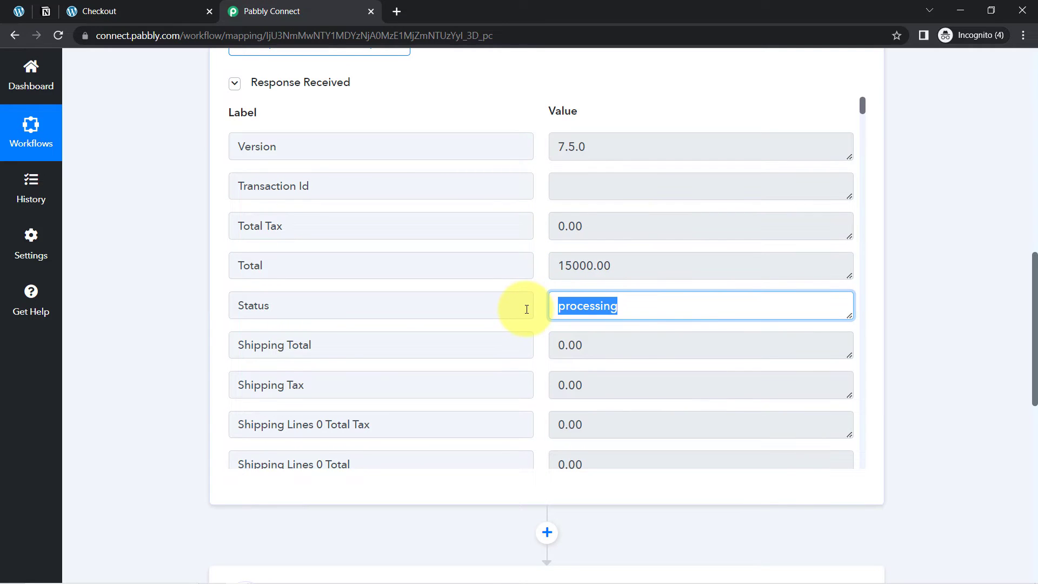
drag(574, 346, 783, 222)
drag(865, 108, 864, 125)
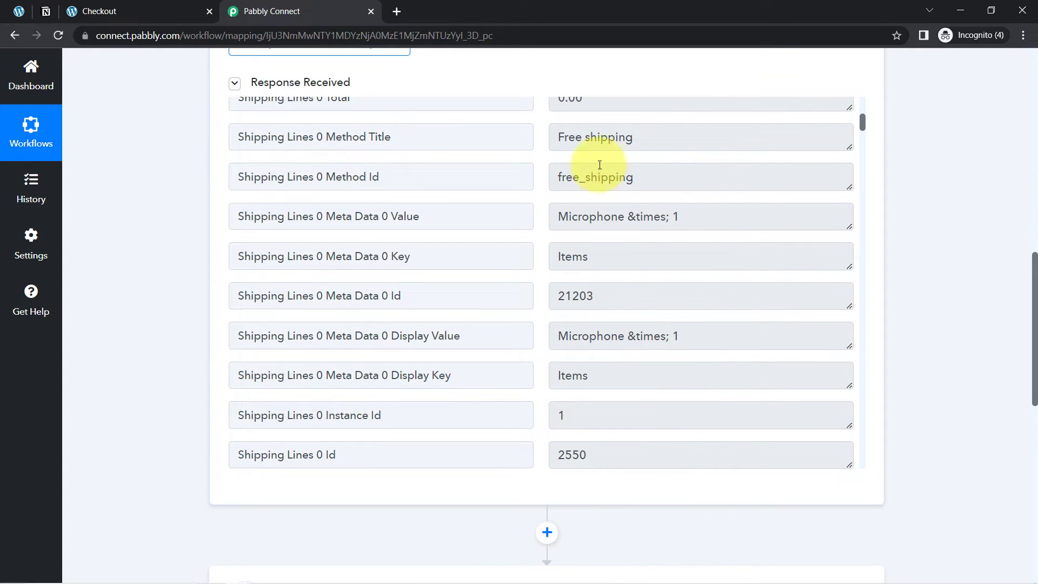
drag(565, 145, 637, 139)
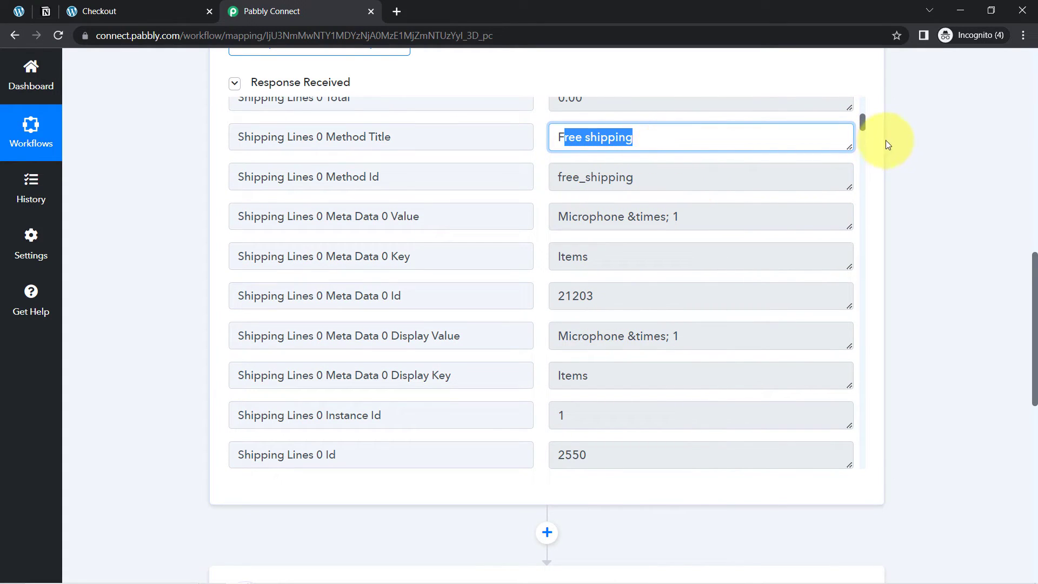
Examine the shipping name, country, company and city fields in the captured response
drag(863, 127, 860, 146)
double_click(581, 292)
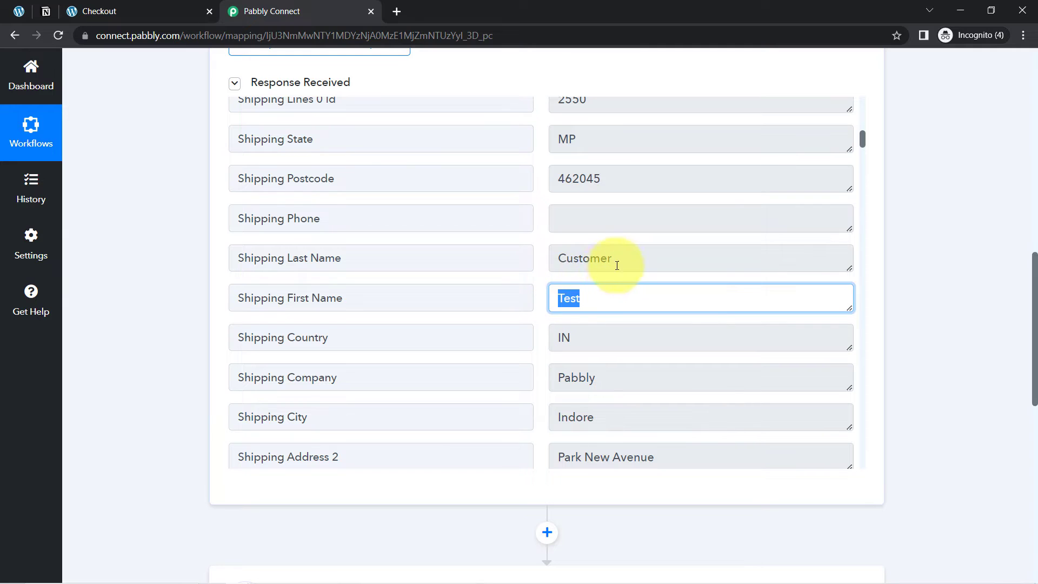
drag(612, 258, 568, 261)
drag(592, 332, 528, 338)
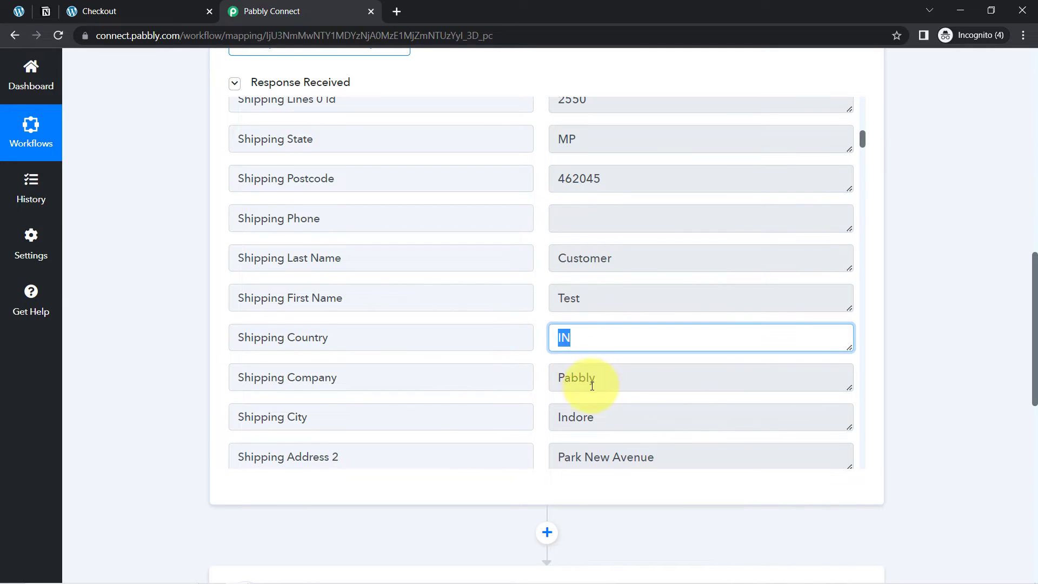
drag(591, 384, 546, 394)
drag(602, 419, 568, 421)
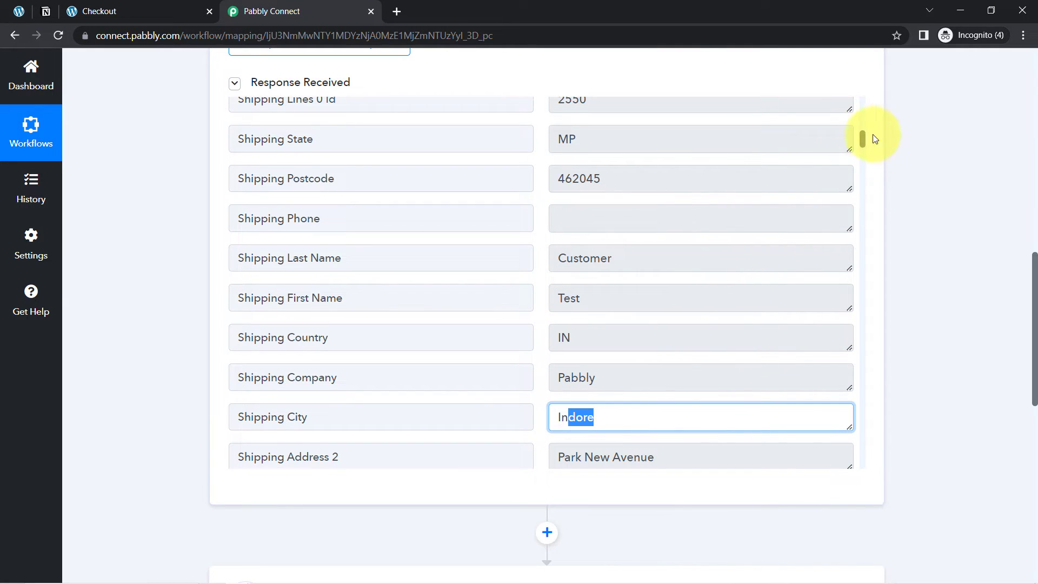
Search the captured response for "micro" and examine the ordered product's Line Items 0 Name field
drag(863, 138, 857, 206)
scroll(454, 166, down, 20)
key(ctrl+f)
text(micro)
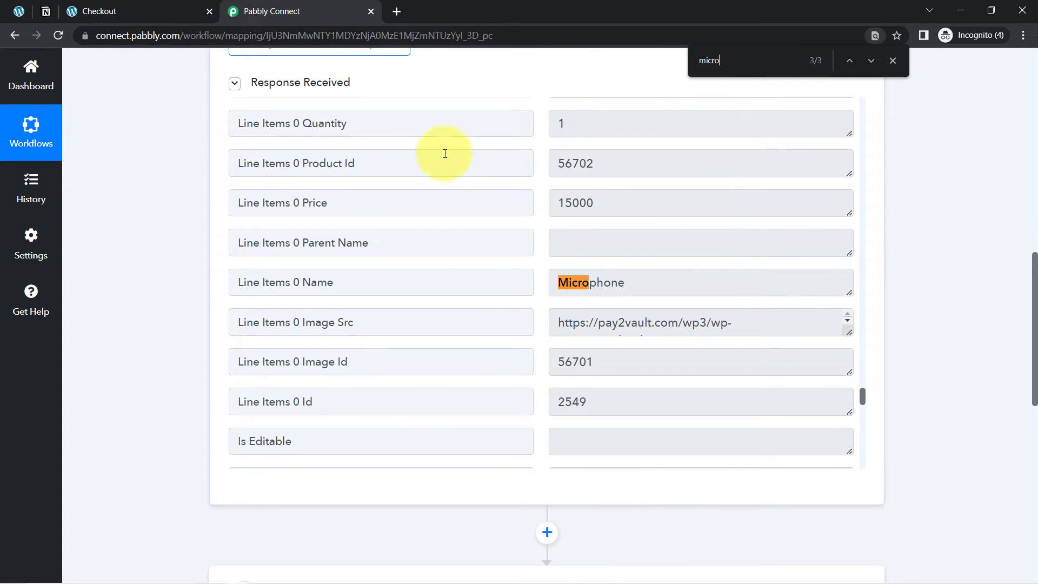
drag(264, 284, 325, 284)
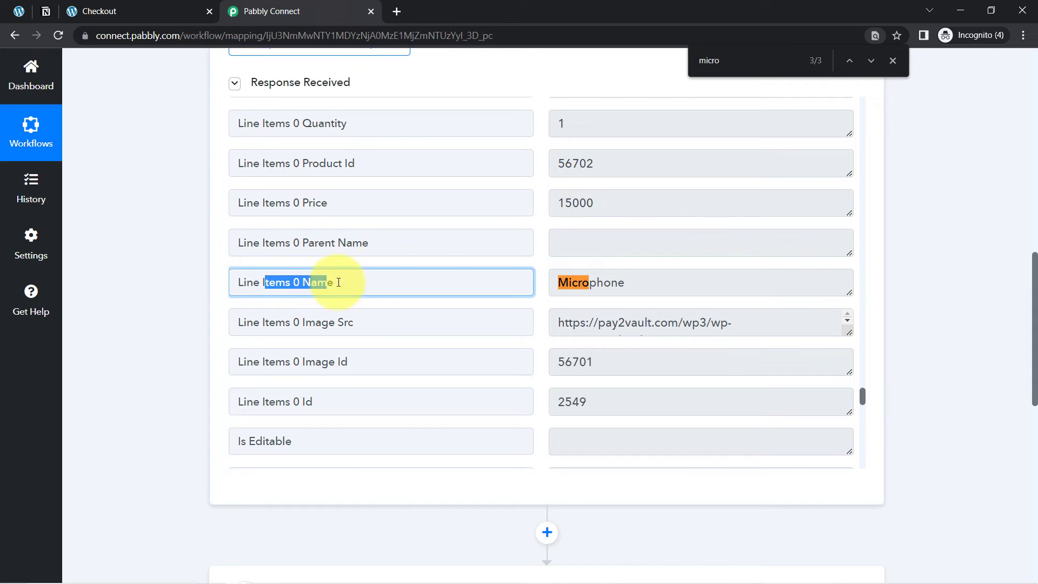
click(607, 280)
double_click(616, 280)
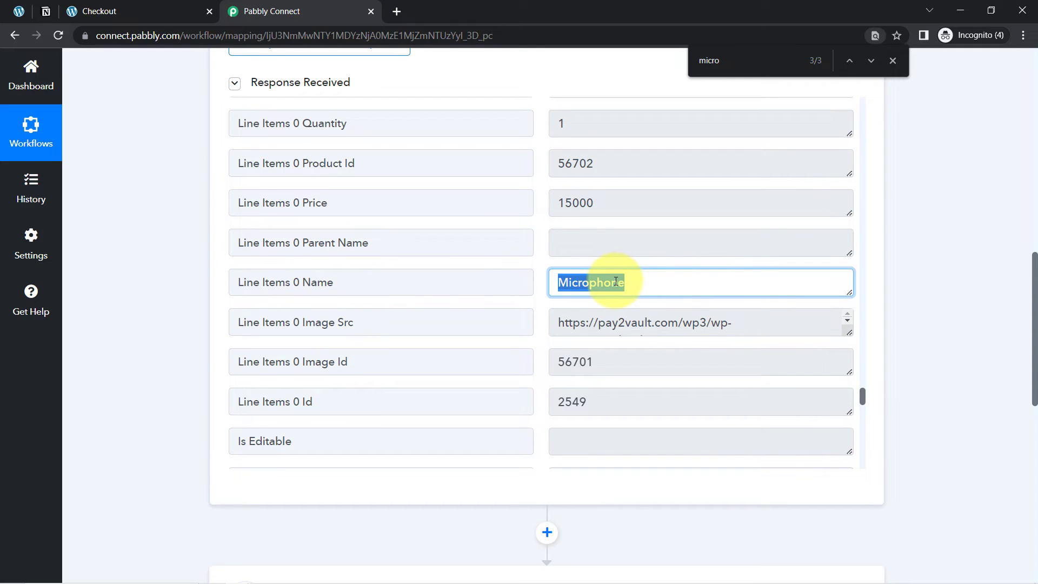
Search the captured response for "date", examine the Date Modified Gmt value, and close the search
key(ctrl+f)
text(dat)
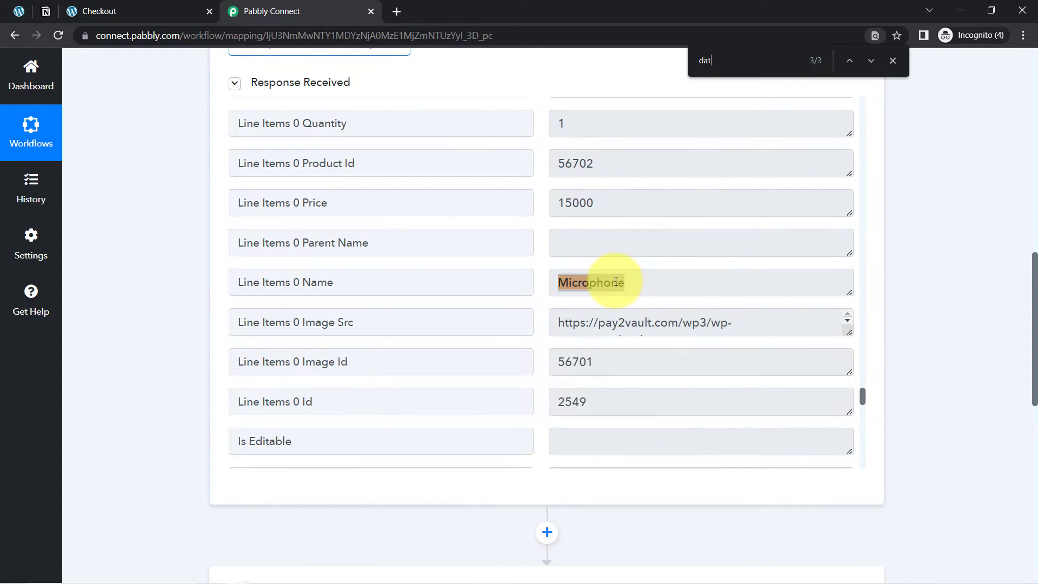
text(e)
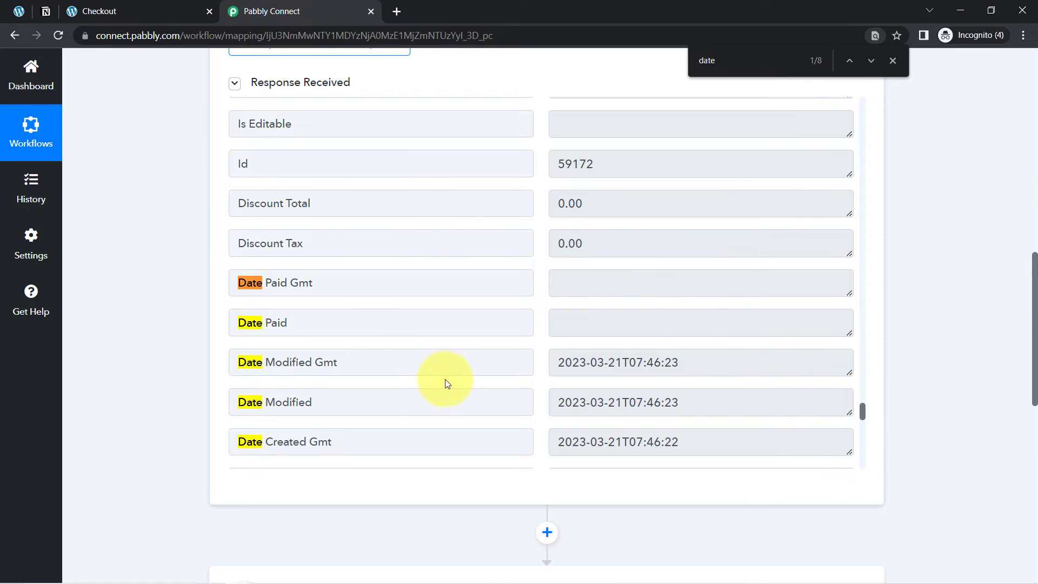
drag(653, 362, 557, 362)
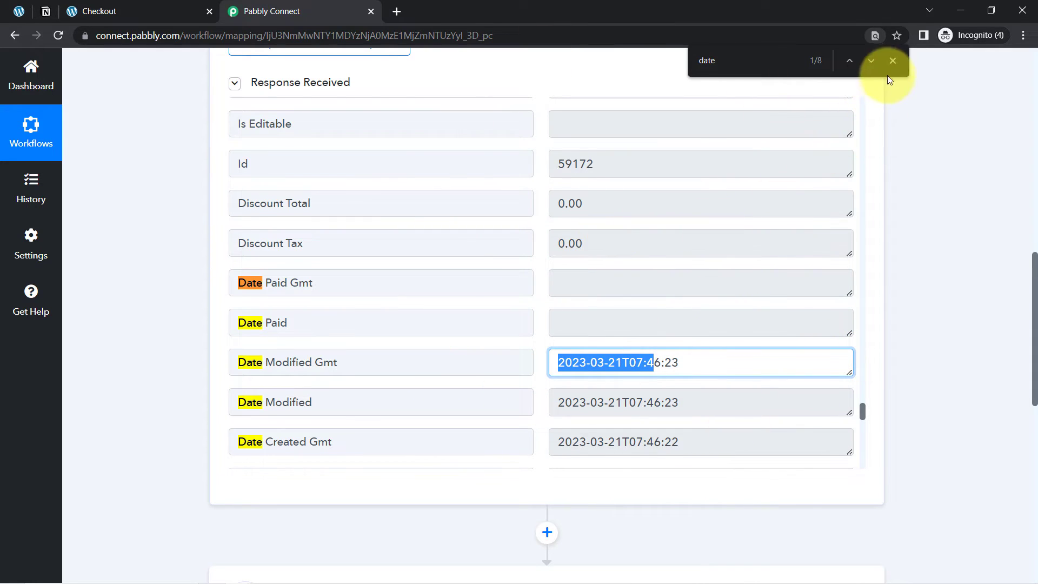
click(892, 61)
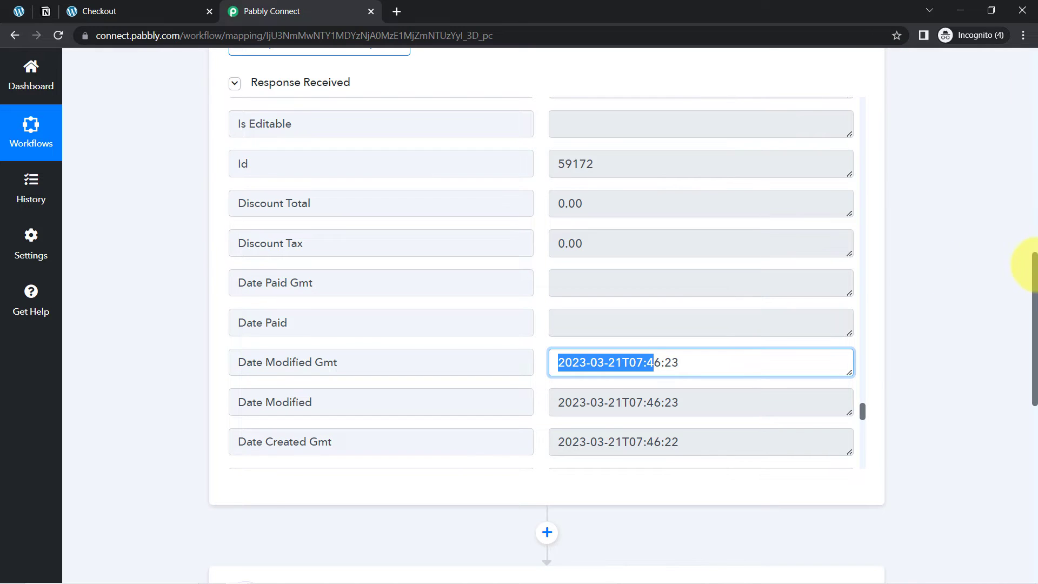
Compare the shop's order confirmation with the WooCommerce trigger in Pabbly Connect and read the note on instant triggers
drag(1034, 268, 1020, 27)
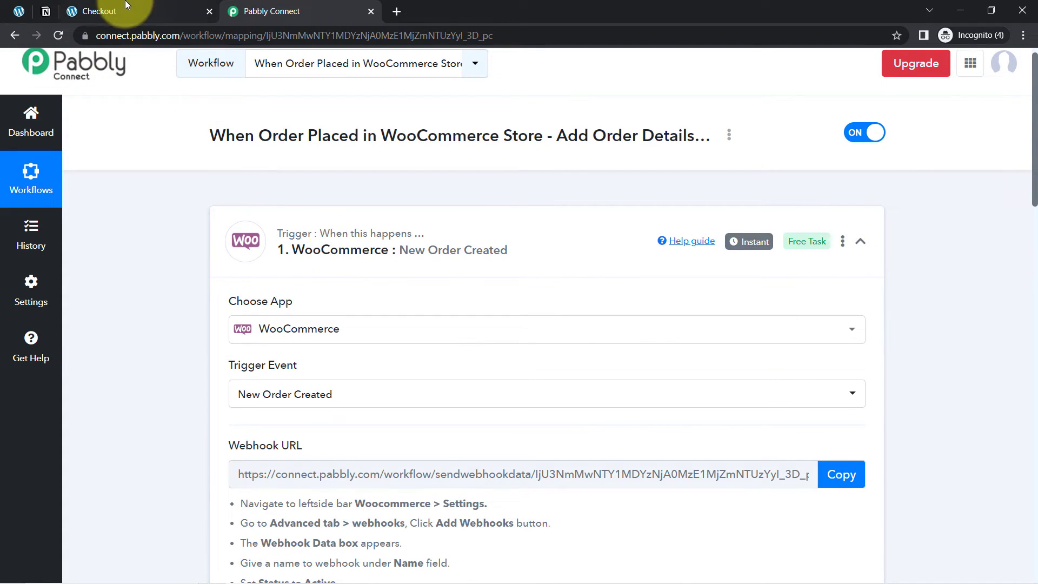
click(102, 10)
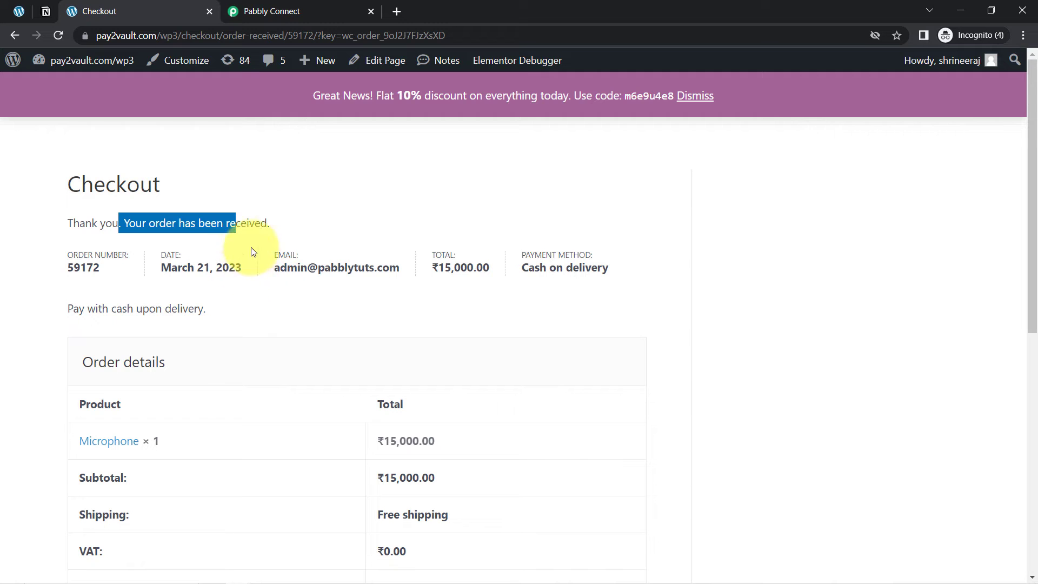
click(246, 10)
mouse_move(749, 246)
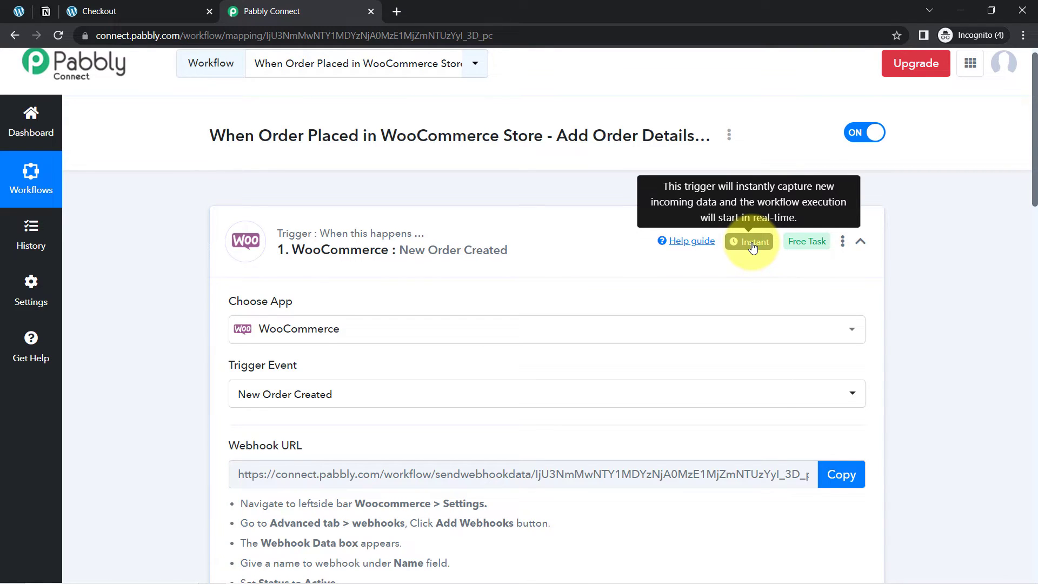
Set the Notion step's action event to Create Database Item
drag(1034, 150, 1025, 487)
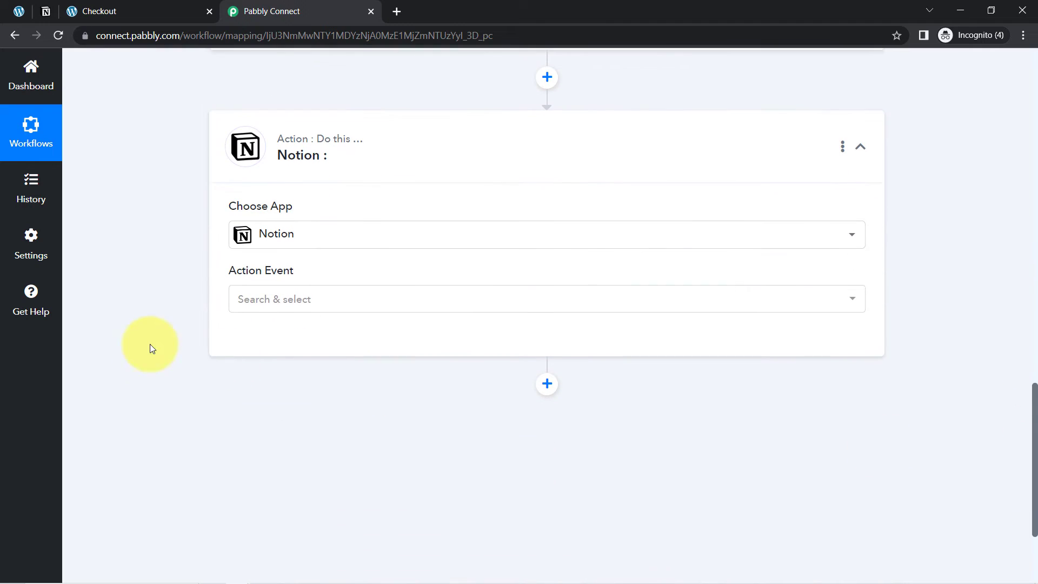
click(250, 302)
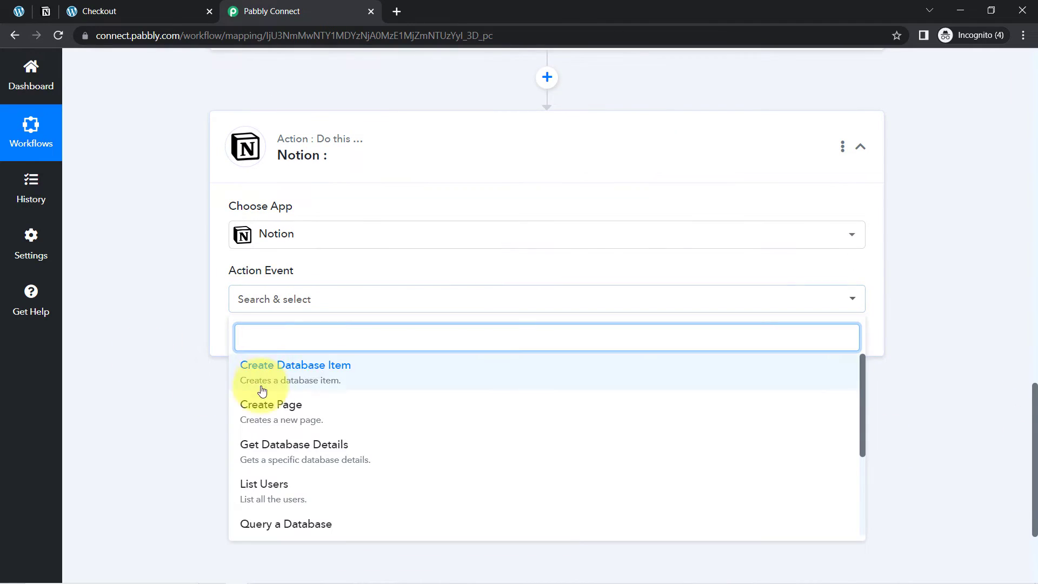
click(308, 377)
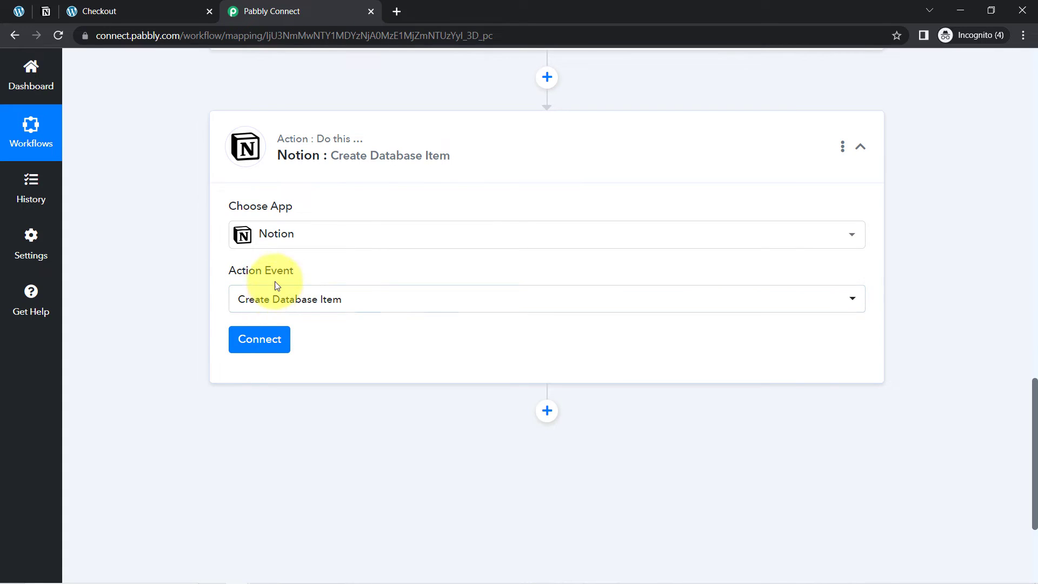
Add a new Notion connection, review the permissions Pabbly Connect requests, and proceed to selecting pages
click(256, 346)
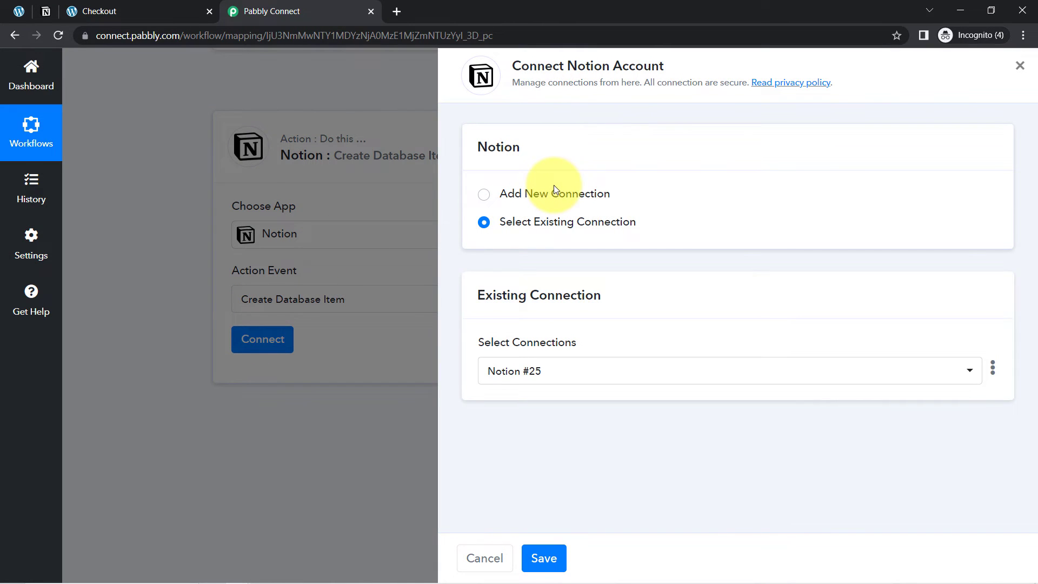
click(540, 193)
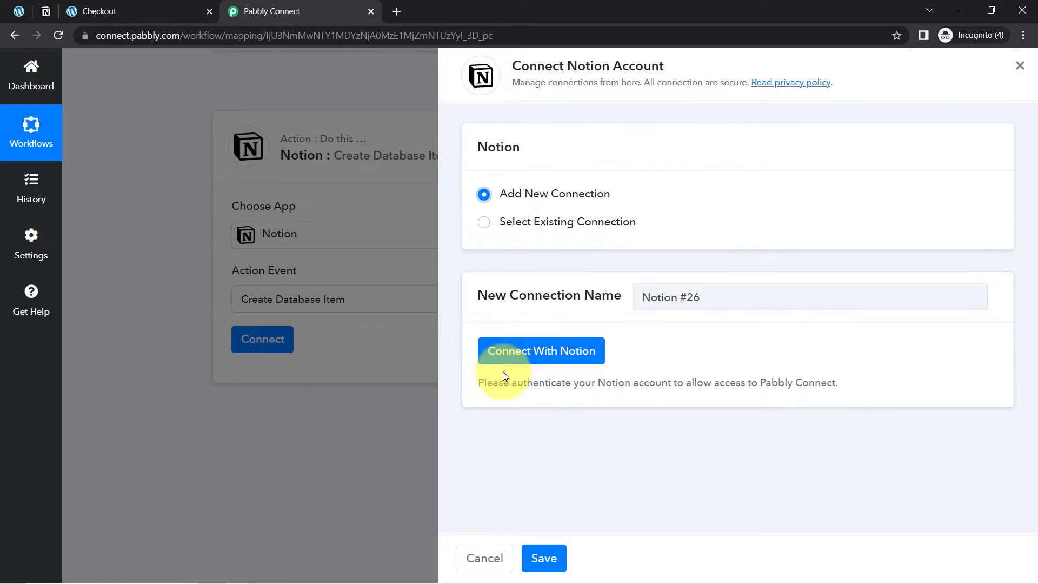
click(500, 349)
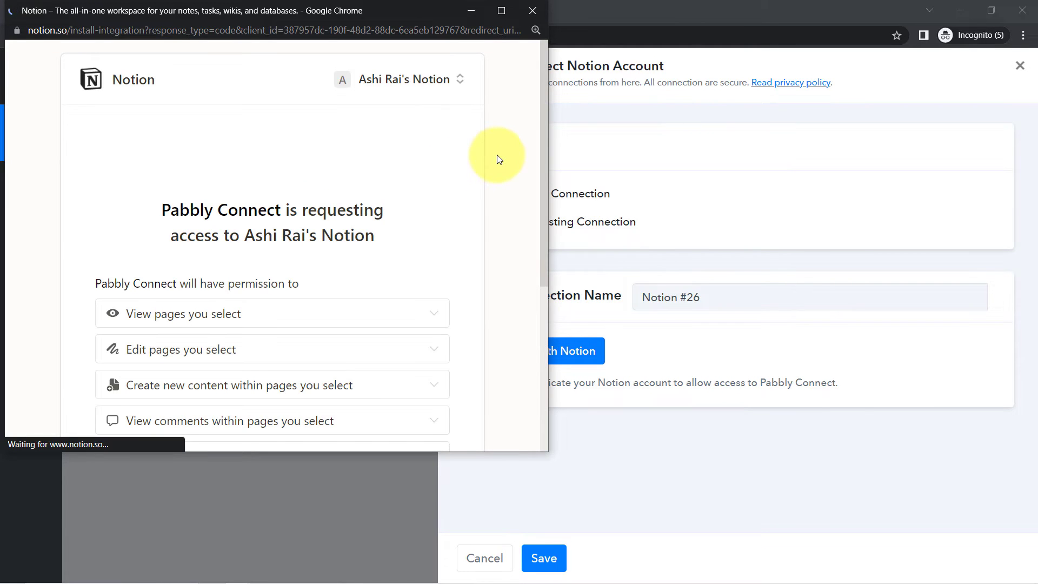
scroll(544, 154, down, 3)
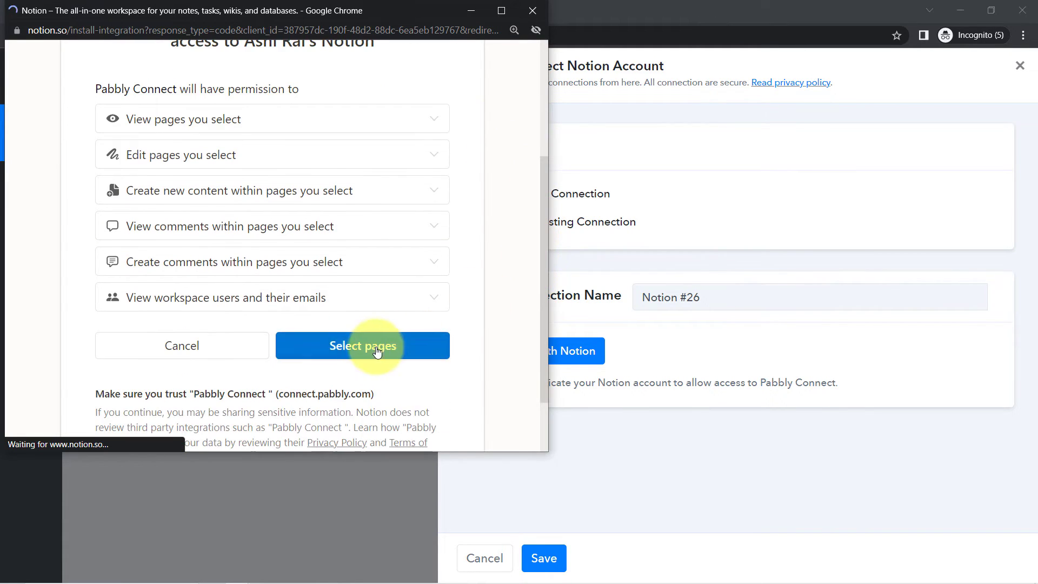
click(378, 350)
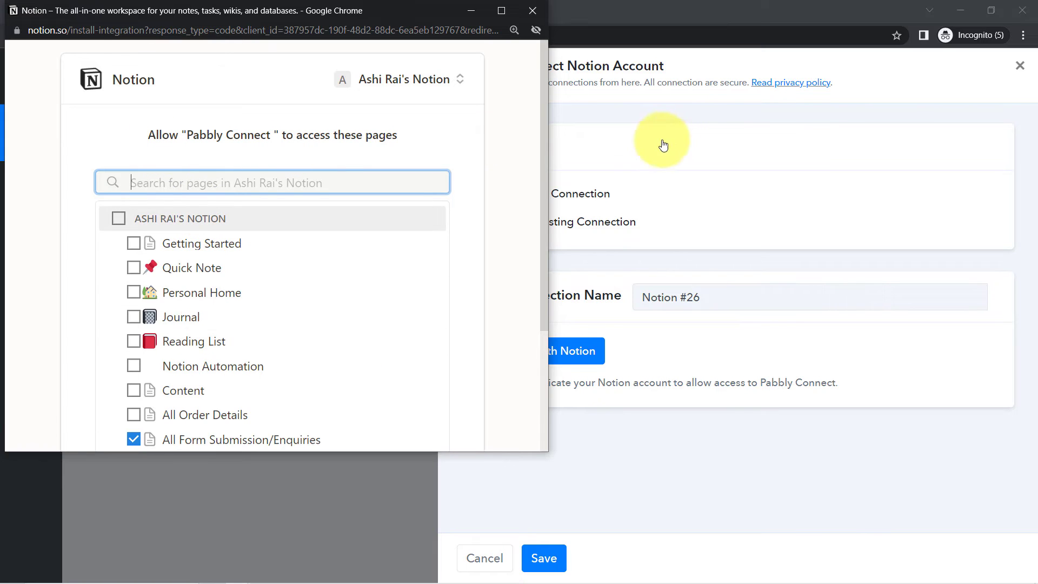
Select all pages of the Notion workspace and allow Pabbly Connect to access them
scroll(546, 143, down, 1)
scroll(538, 204, down, 1)
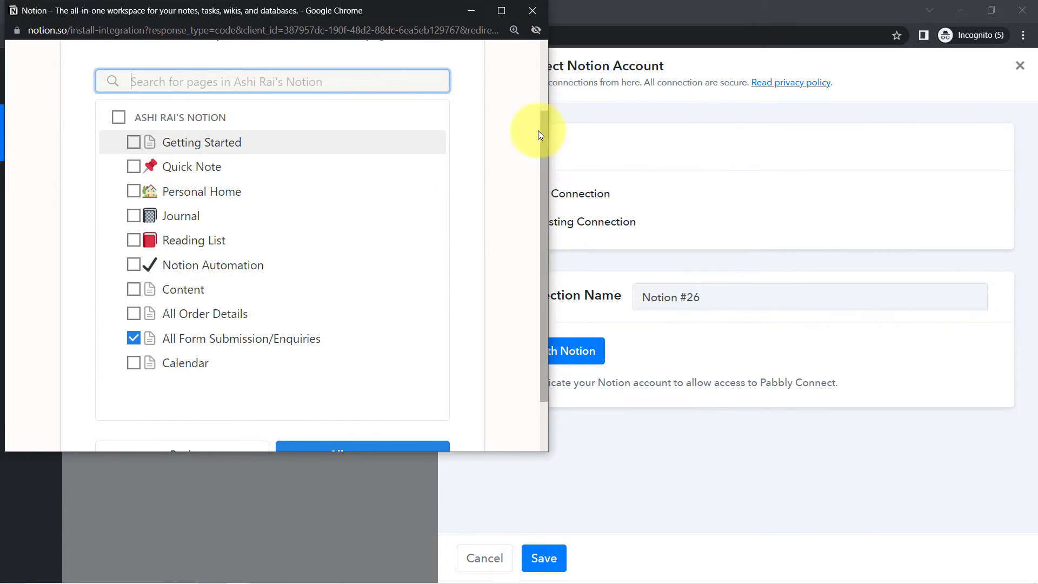
drag(545, 135, 528, 162)
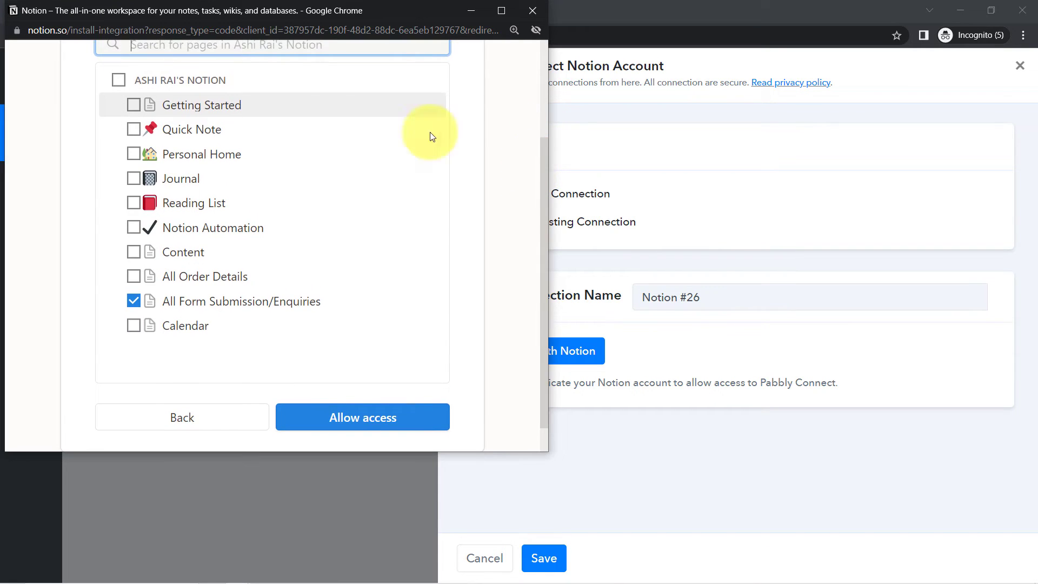
click(119, 83)
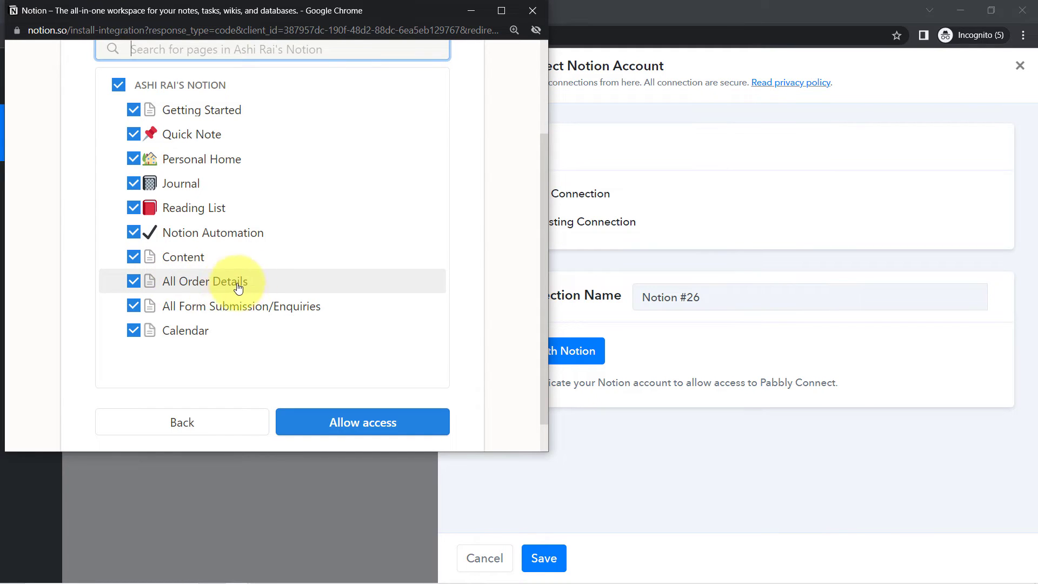
click(312, 420)
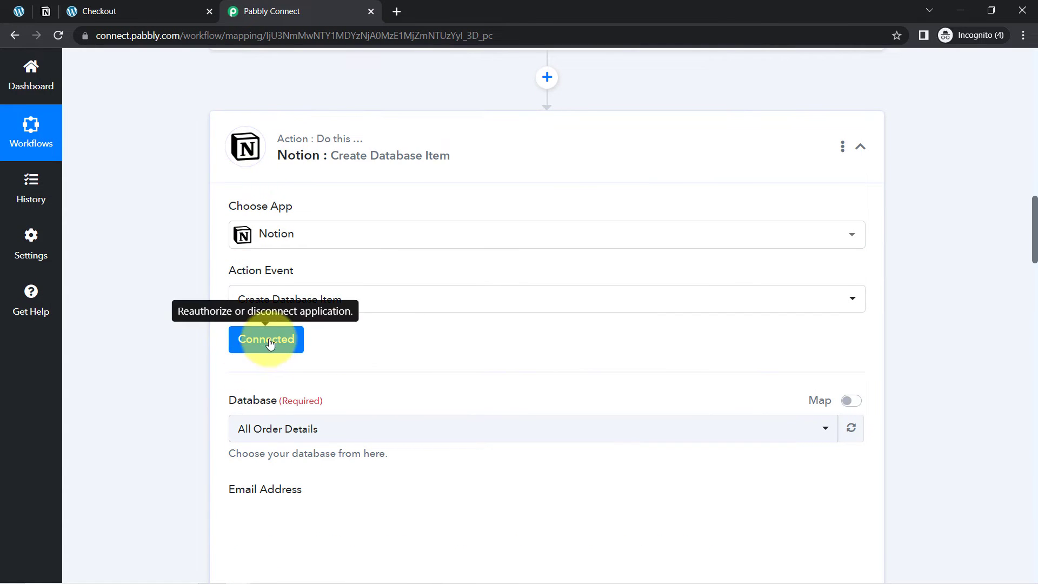
Review the Notion action's database options, keep All Order Details, and switch to Notion to view that database
scroll(1023, 303, down, 3)
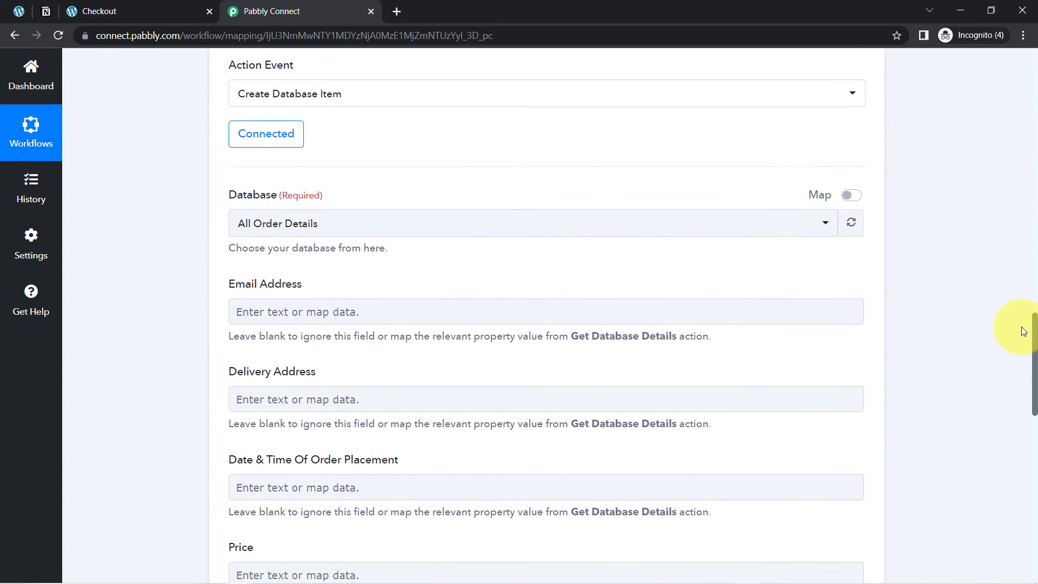
scroll(1023, 328, down, 1)
double_click(229, 154)
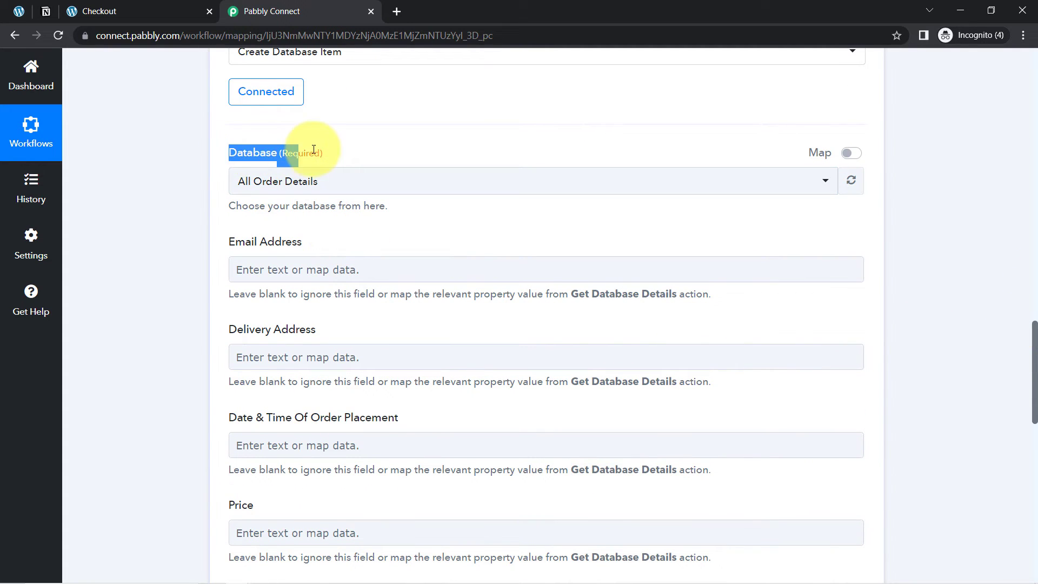
click(301, 180)
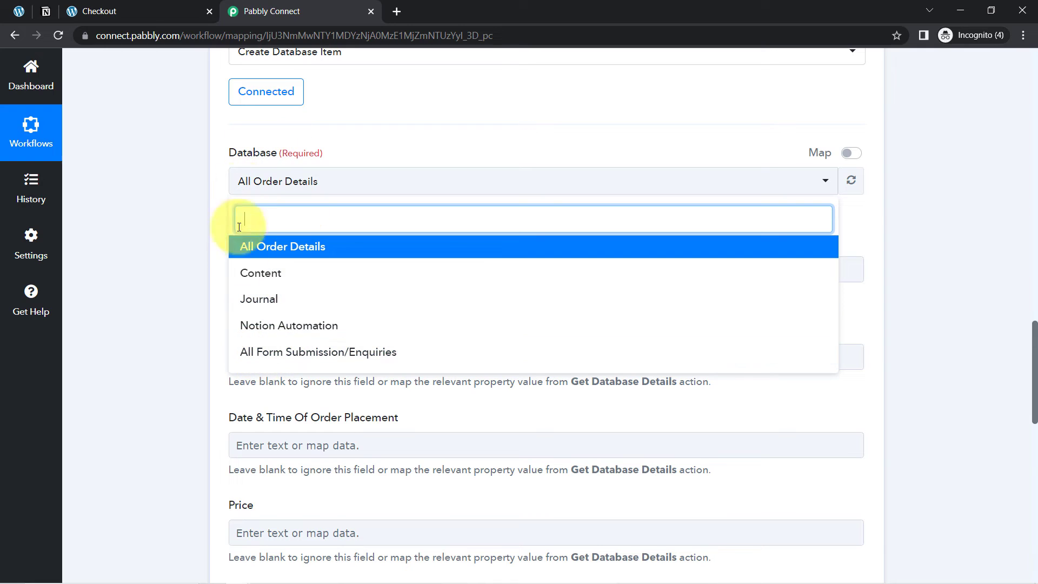
click(188, 248)
click(46, 10)
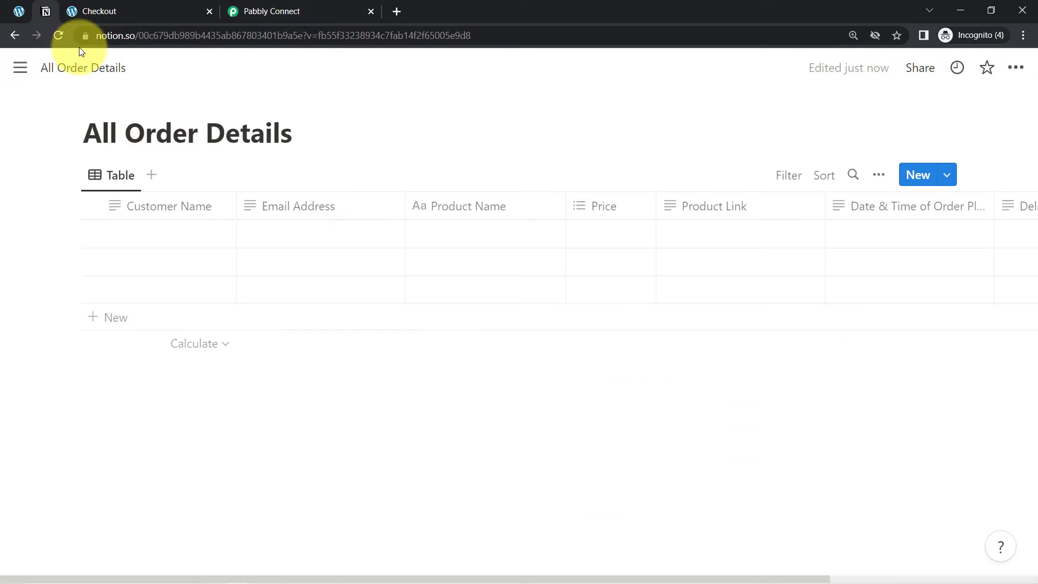
Show the Notion workspace's page list around All Order Details, switch to Pabbly Connect and close the Checkout page
click(20, 67)
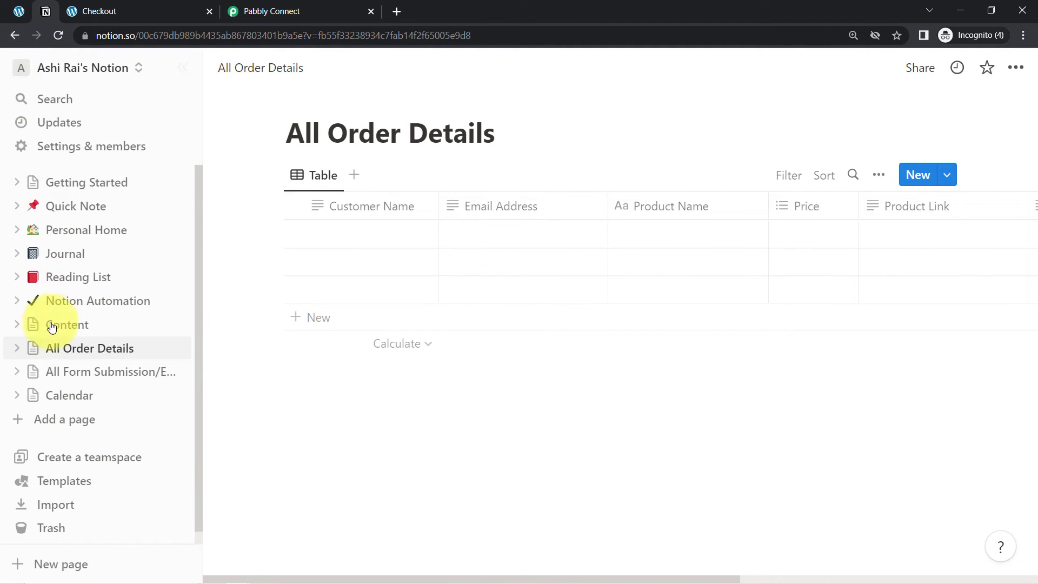
scroll(194, 324, down, 1)
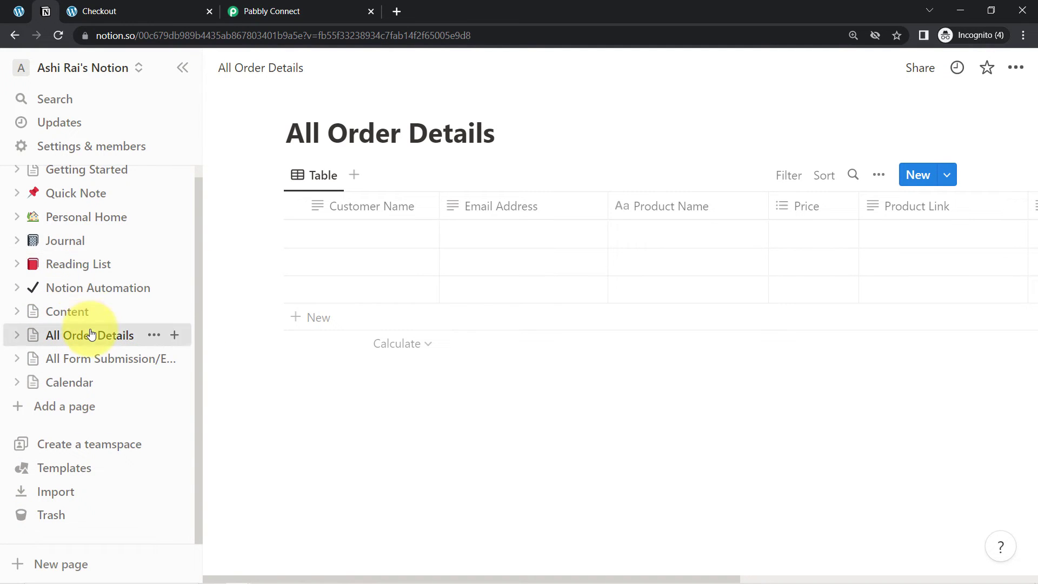
click(273, 12)
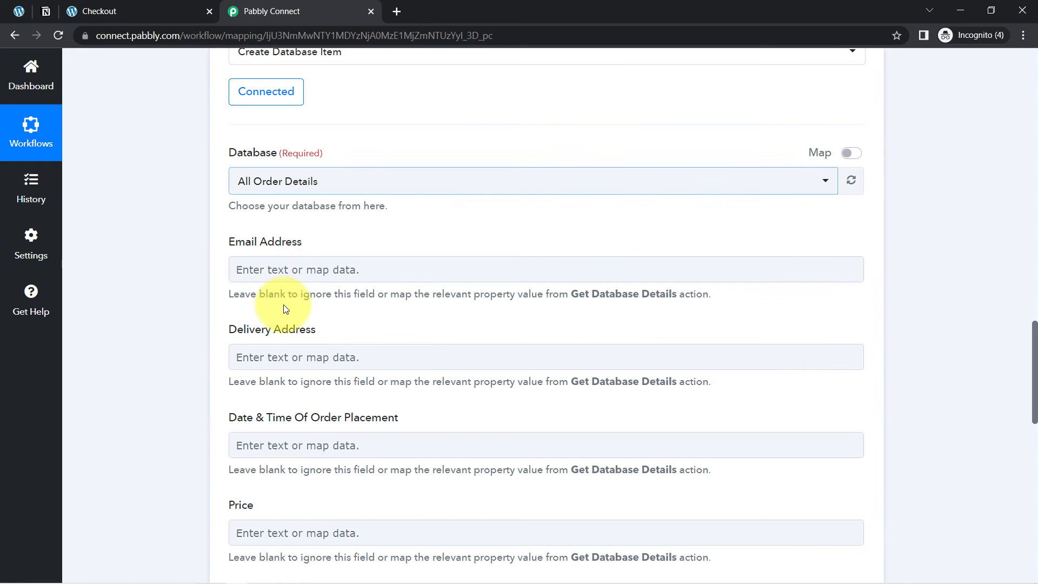
click(209, 9)
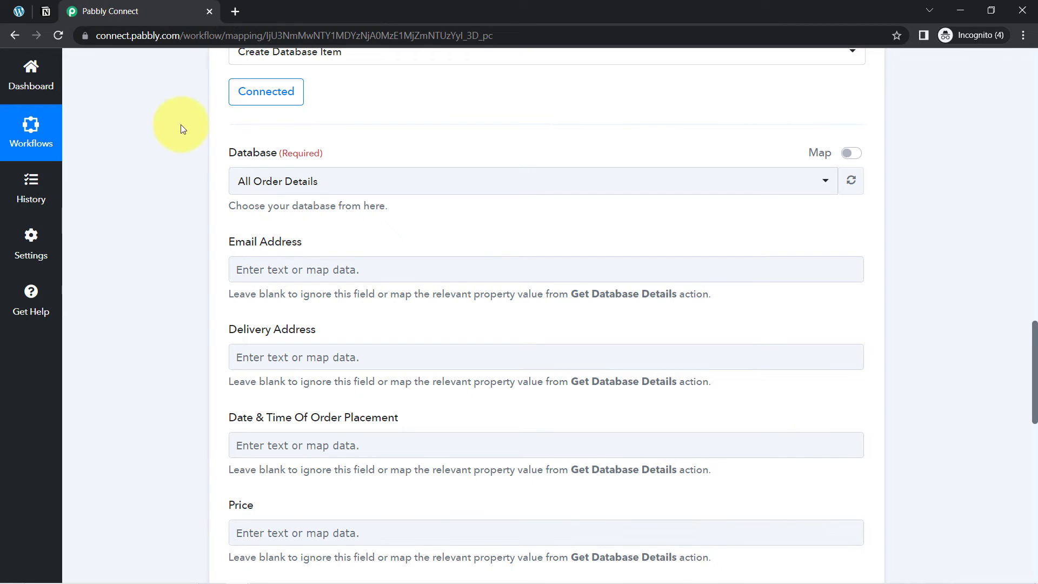
Check the All Order Details title in Notion against the database options of the Notion action in Pabbly Connect
click(42, 13)
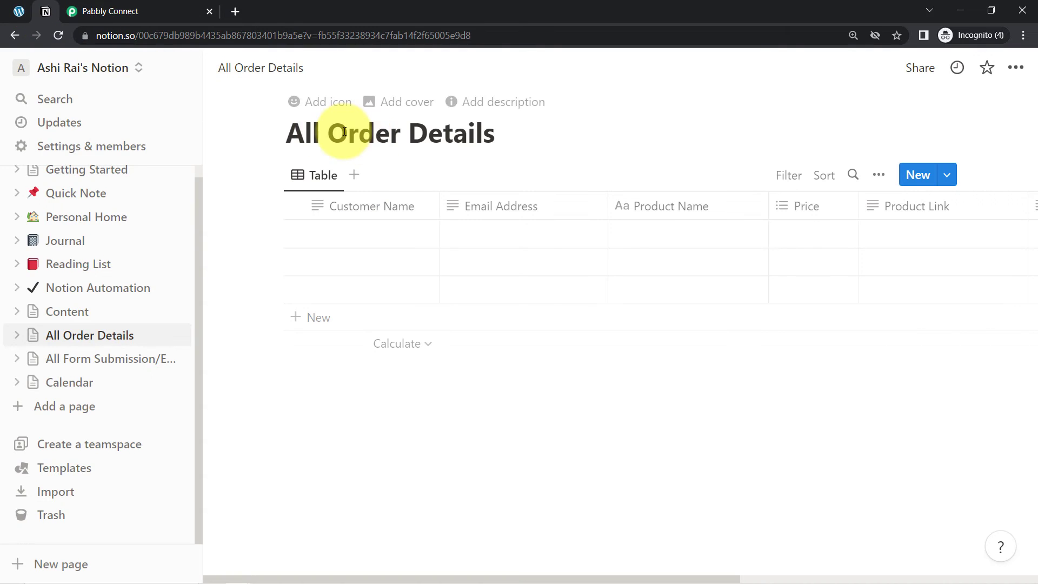
drag(347, 135, 468, 137)
click(105, 11)
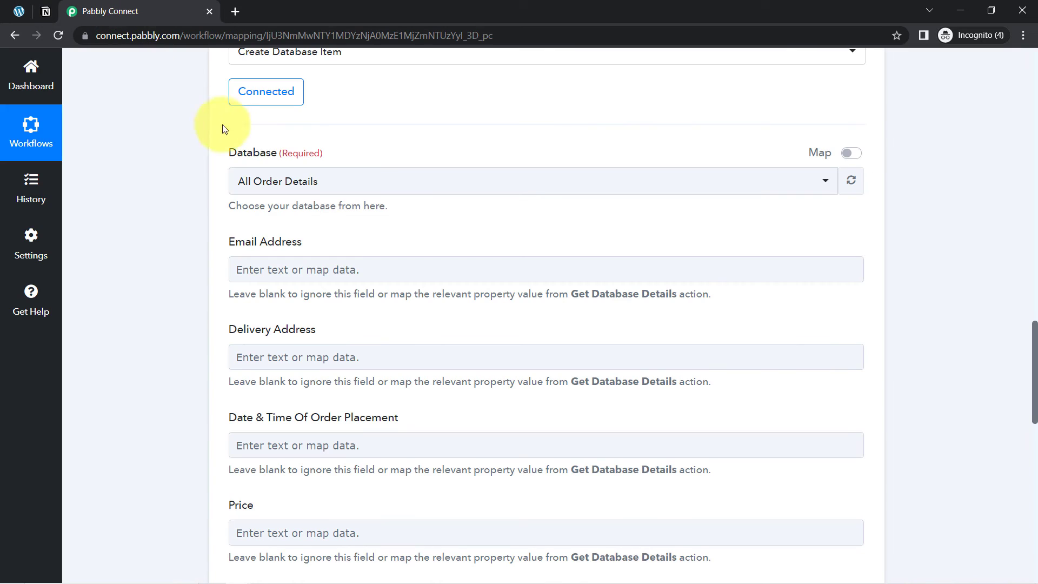
click(251, 184)
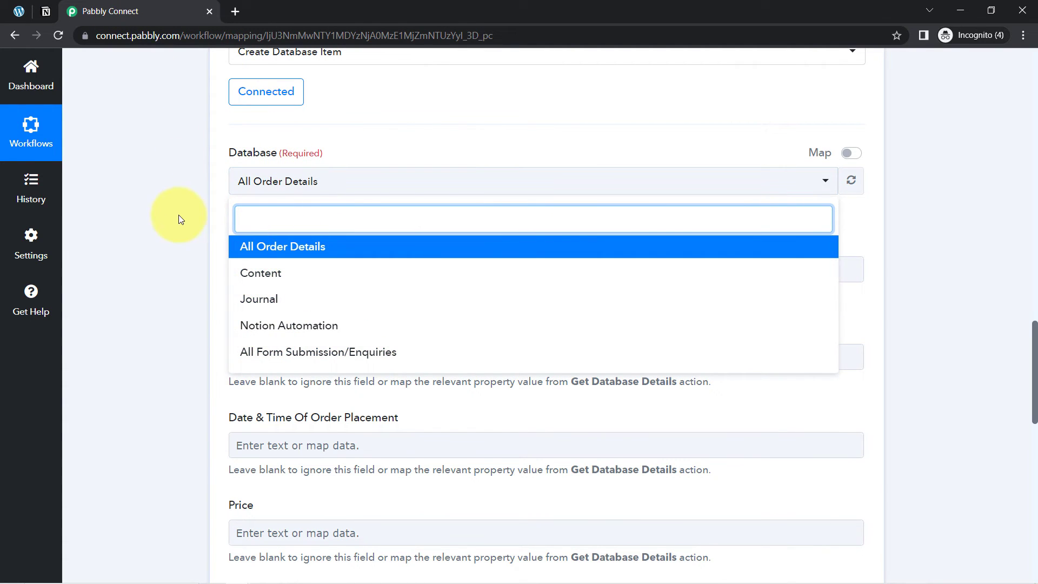
click(151, 225)
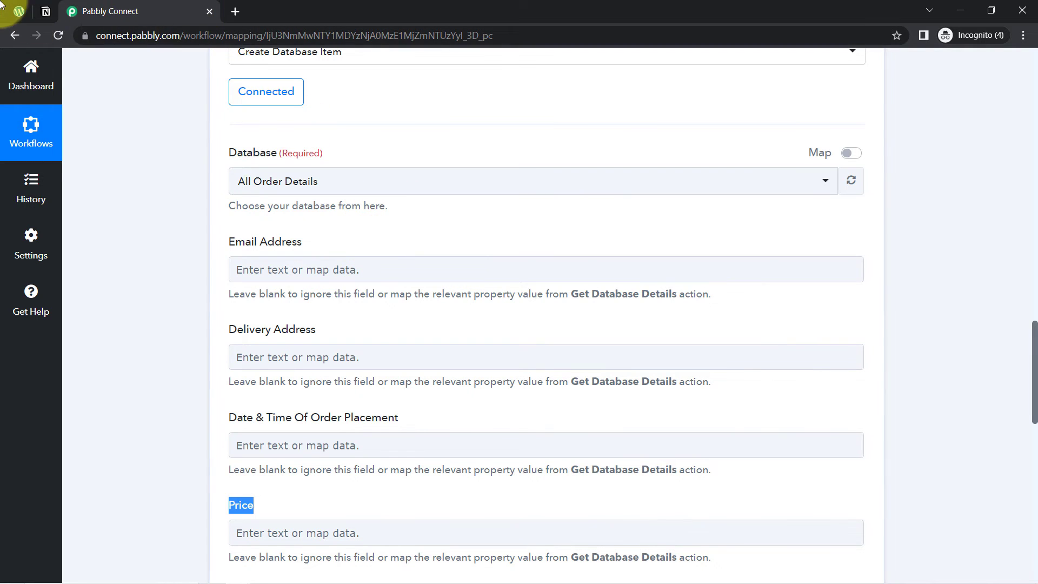
Switch to Notion, hide the page list and examine the All Order Details columns from Customer Name to Delivery Address
click(46, 11)
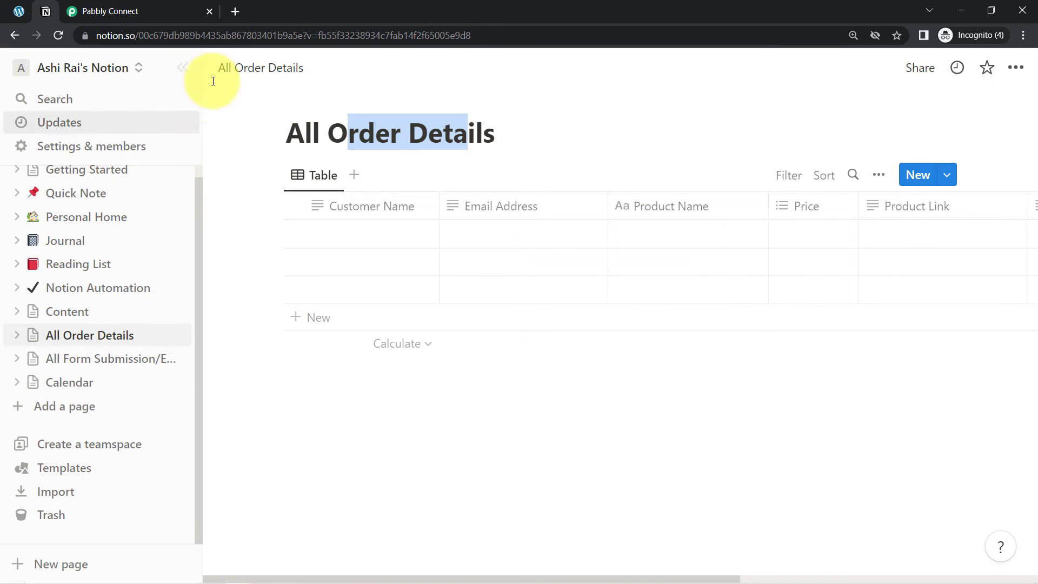
click(191, 71)
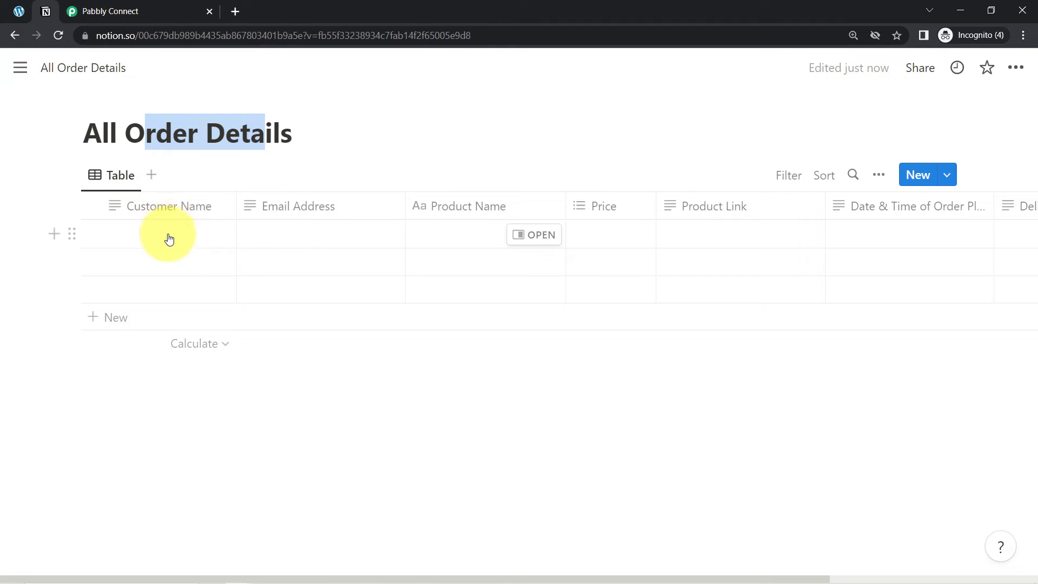
drag(695, 576, 947, 580)
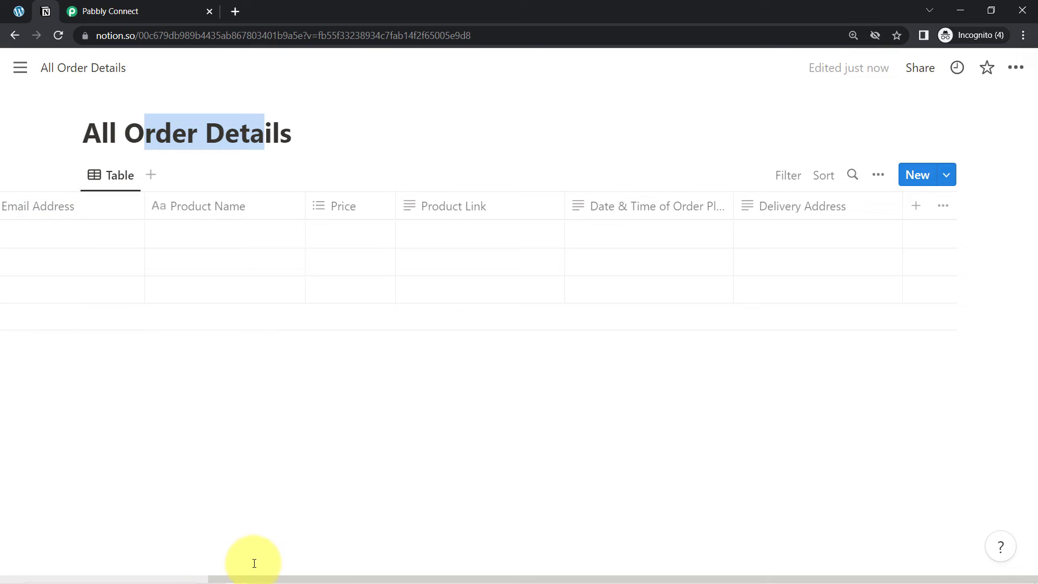
drag(276, 576, 2, 578)
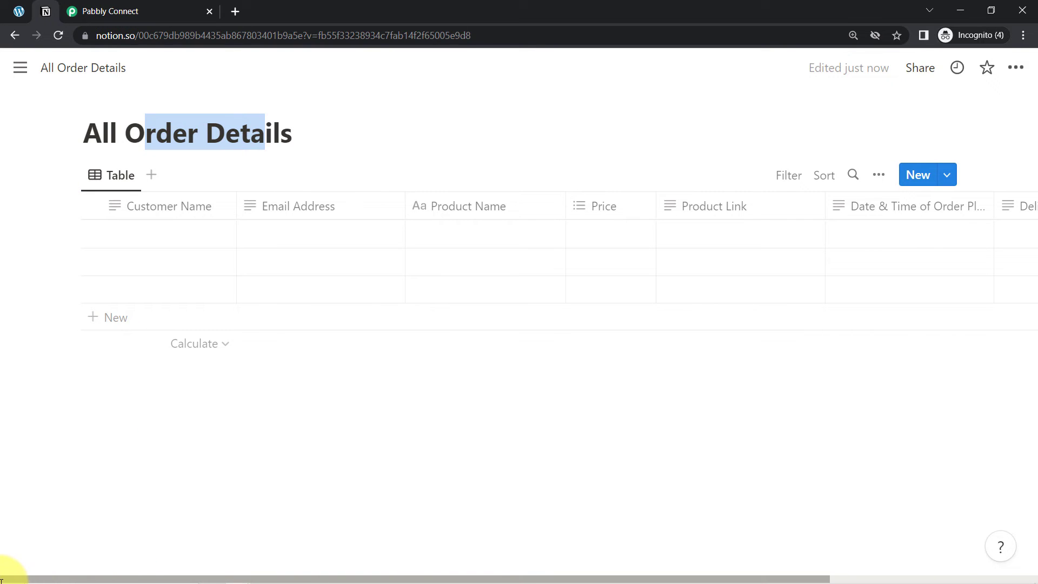
Switch to Pabbly Connect and compare the Notion action's fields, from Email Address to Content, with the Notion table's columns
click(138, 11)
drag(238, 247, 269, 253)
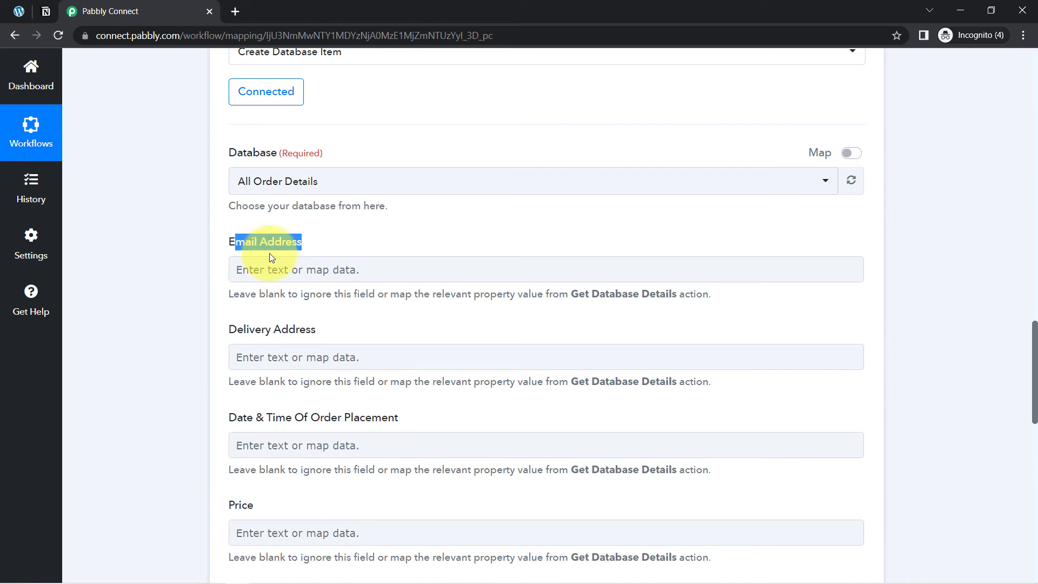
drag(245, 416, 276, 417)
drag(1035, 333, 1035, 430)
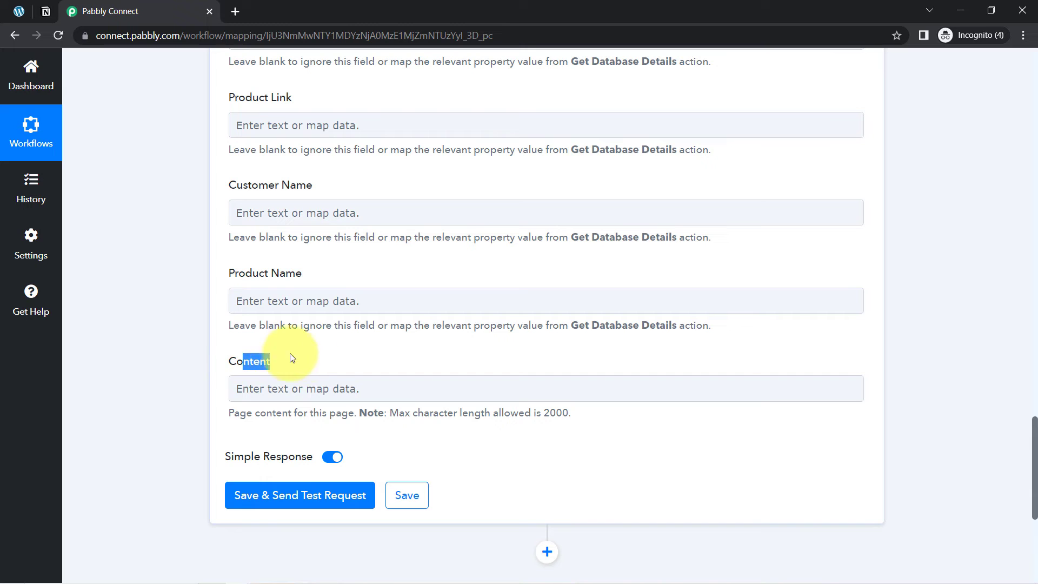
click(190, 359)
drag(1035, 468, 1019, 390)
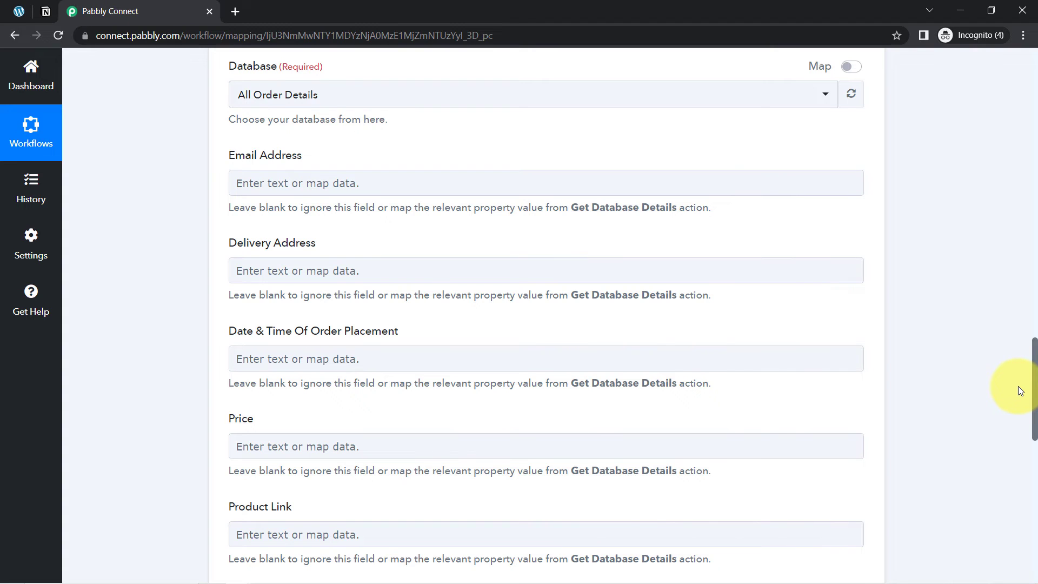
click(36, 10)
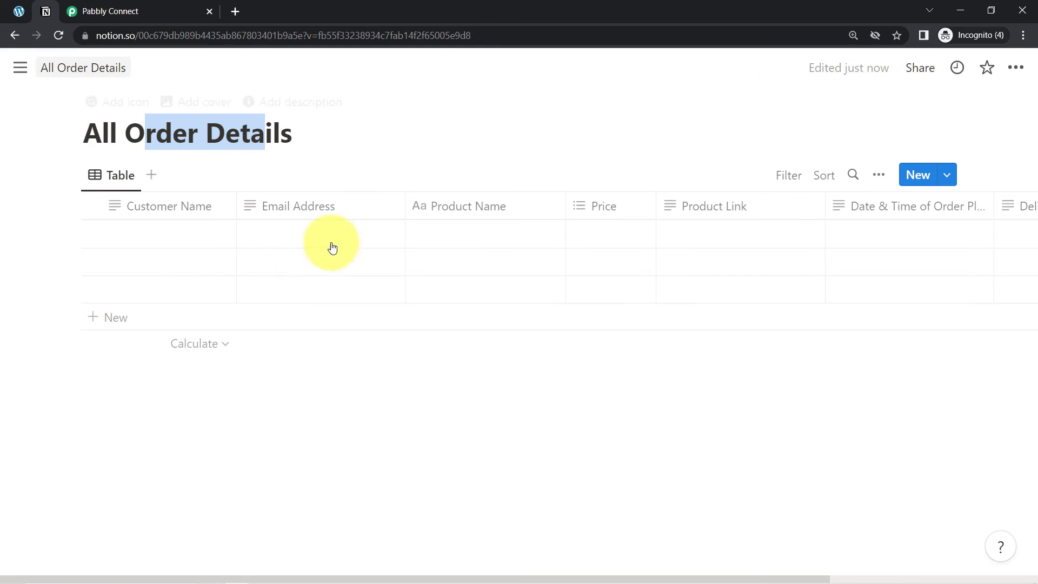
click(118, 11)
double_click(248, 147)
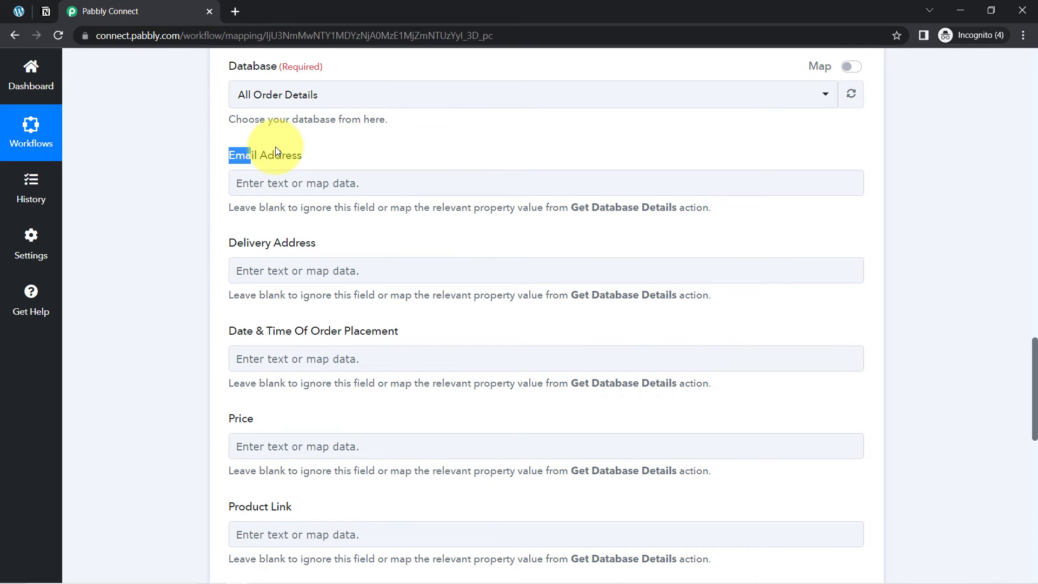
click(153, 181)
Examine the order and billing details in the response received by the WooCommerce trigger
drag(1034, 430, 1003, 283)
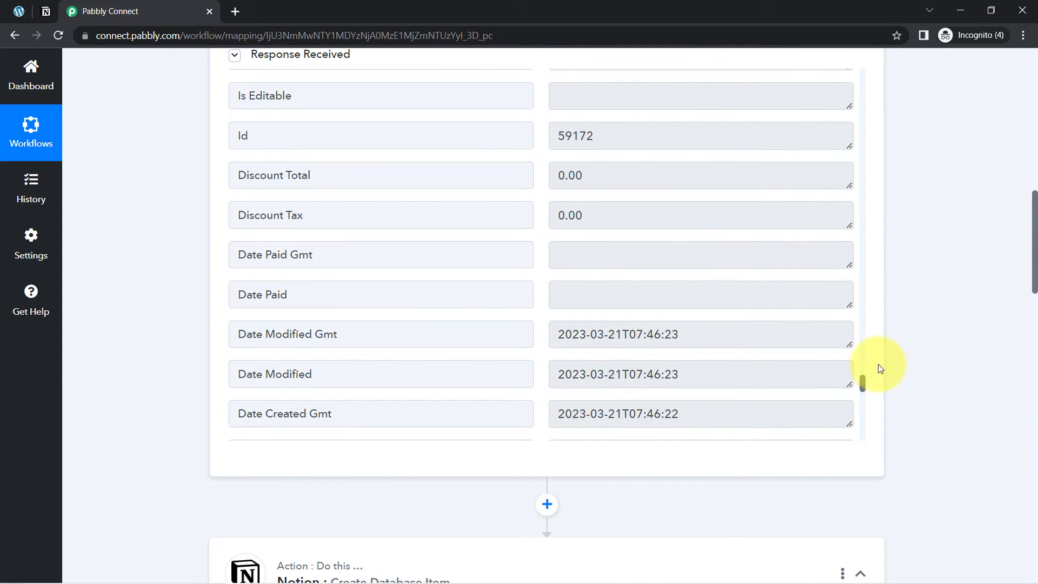
drag(863, 384, 863, 411)
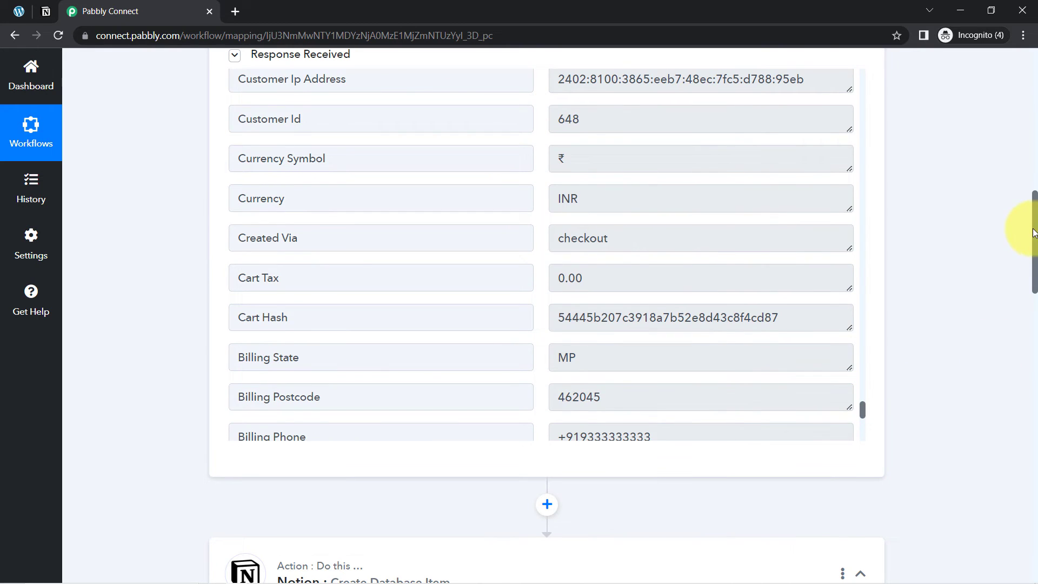
drag(1034, 234, 1033, 389)
Map the Billing Email from the WooCommerce order to the Email Address field, searching the order data for "@"
click(372, 134)
click(286, 136)
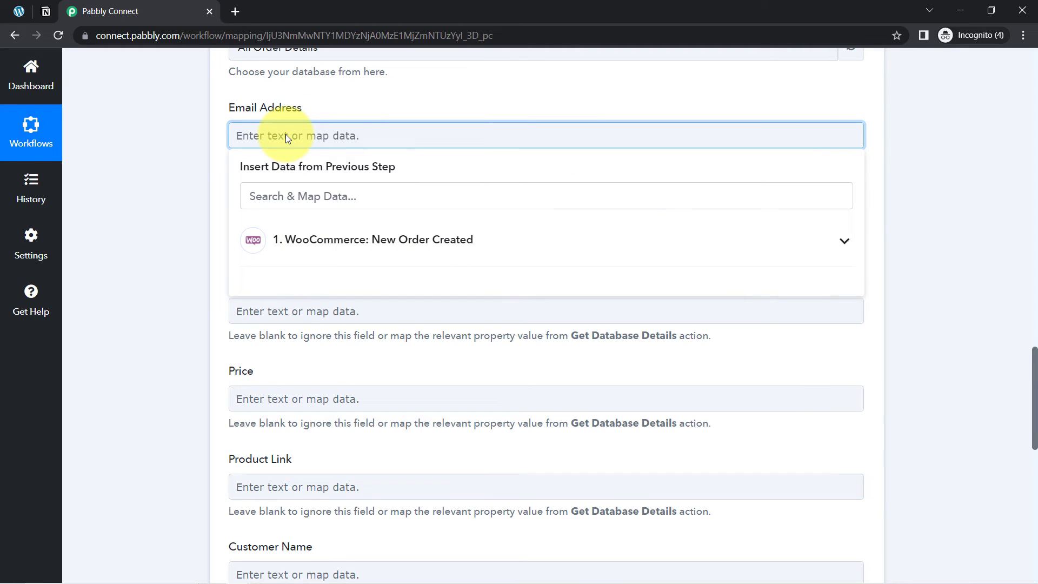
click(294, 244)
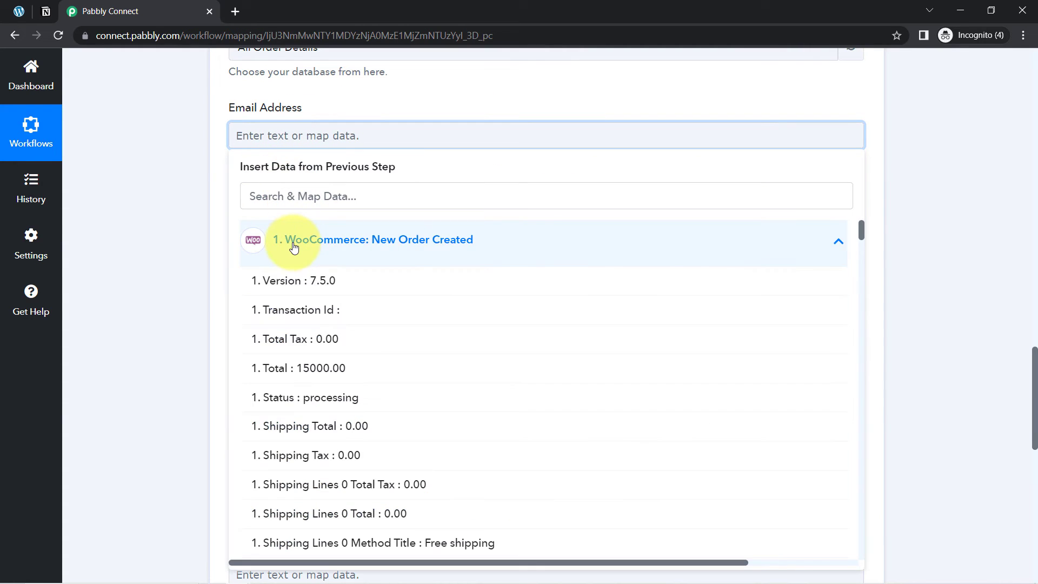
click(267, 197)
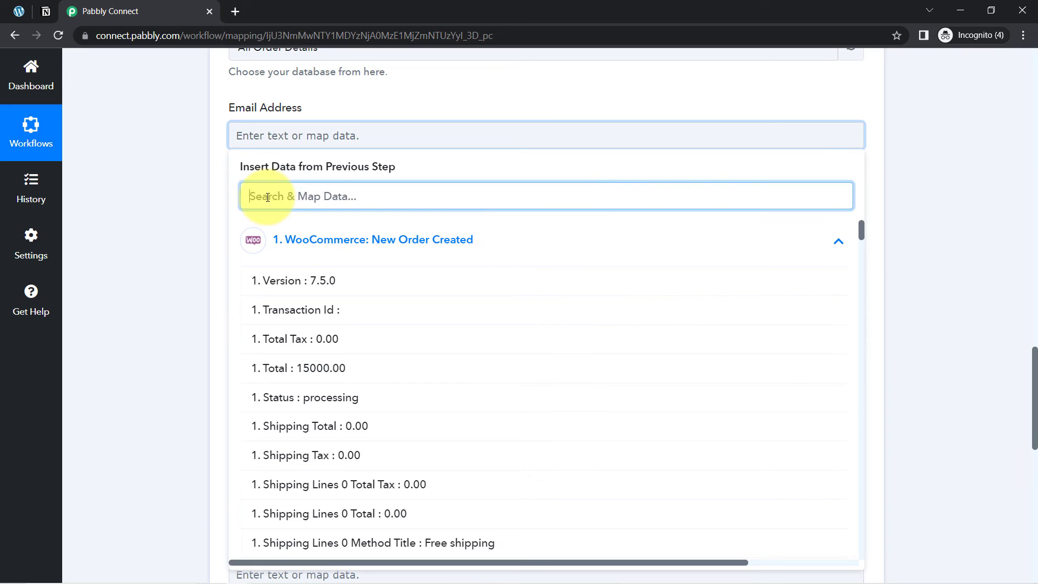
text(@)
click(398, 279)
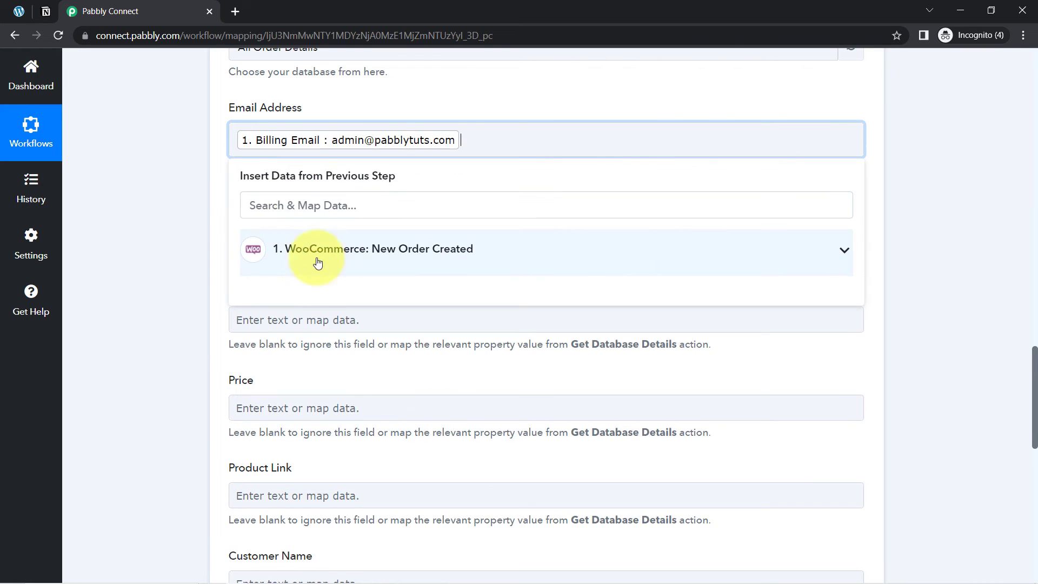
click(198, 185)
Map Date Created Gmt from the WooCommerce order to the Date & Time Of Order Placement field, searching for "date"
click(693, 229)
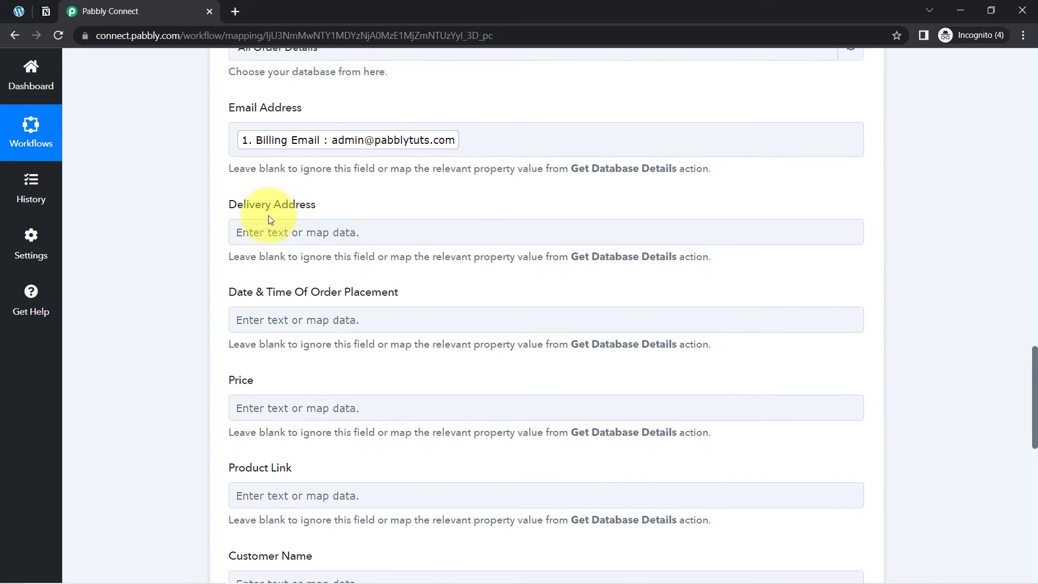
click(286, 272)
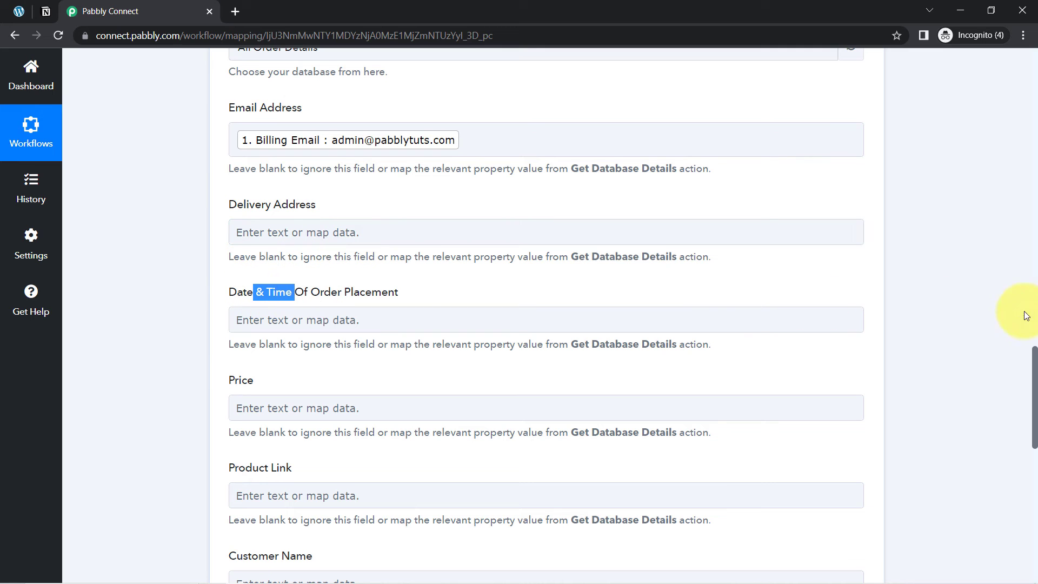
click(347, 311)
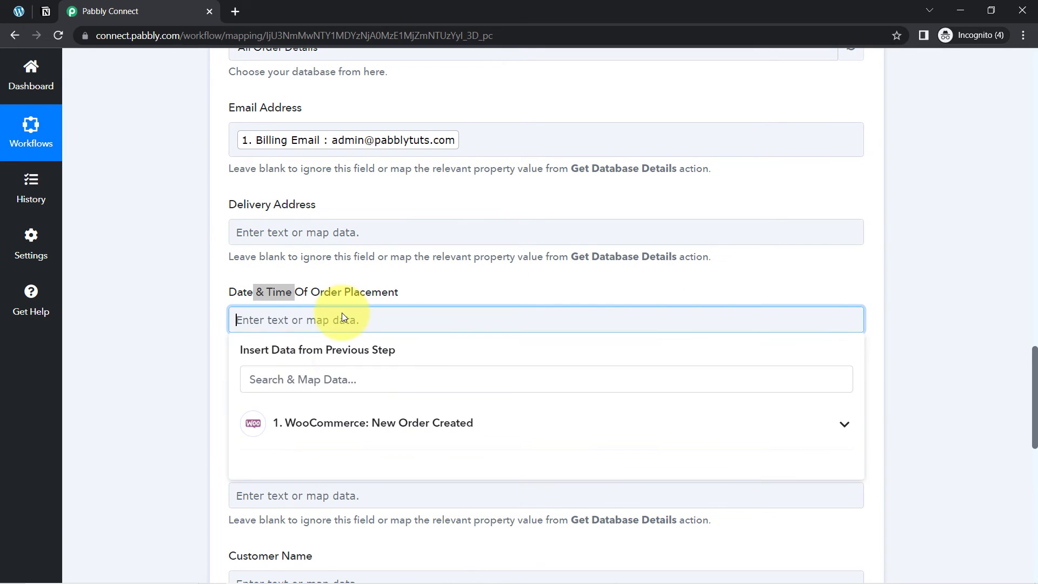
click(278, 380)
text(date)
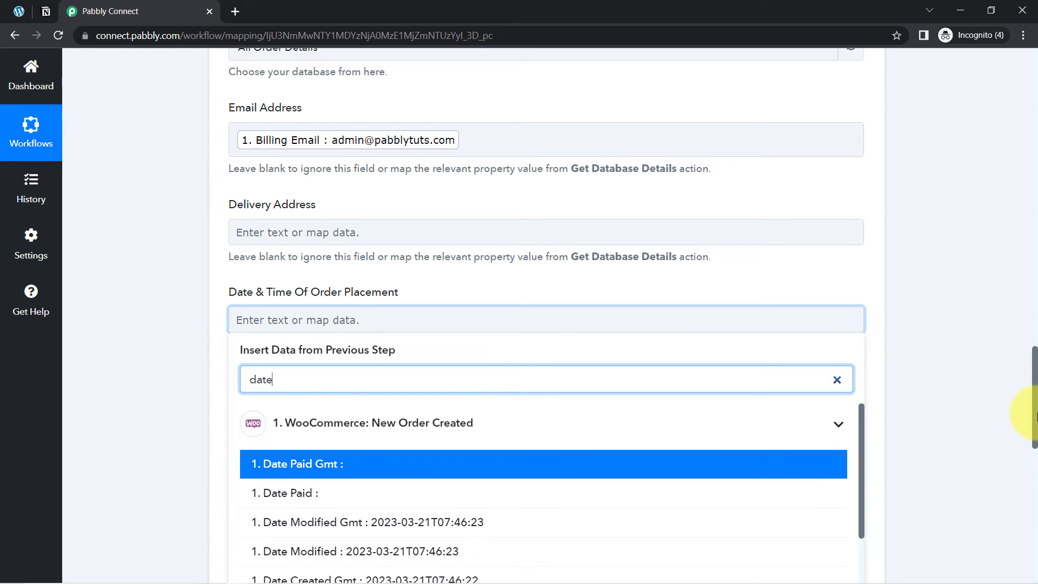
drag(1034, 423, 1025, 447)
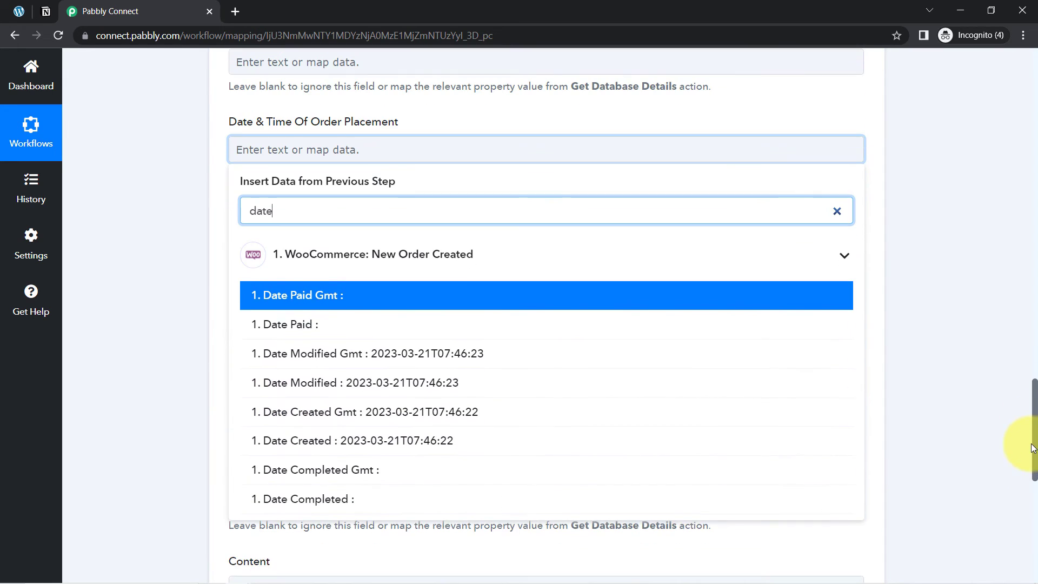
click(401, 419)
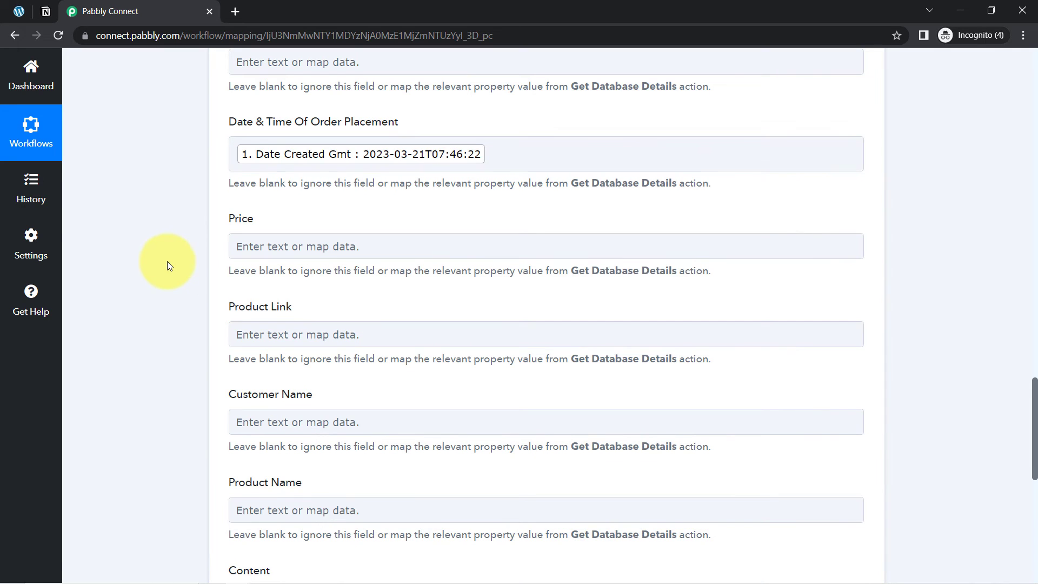
Map the order's Total to the Price field, searching the WooCommerce data for "15"
click(249, 251)
click(250, 304)
text(15)
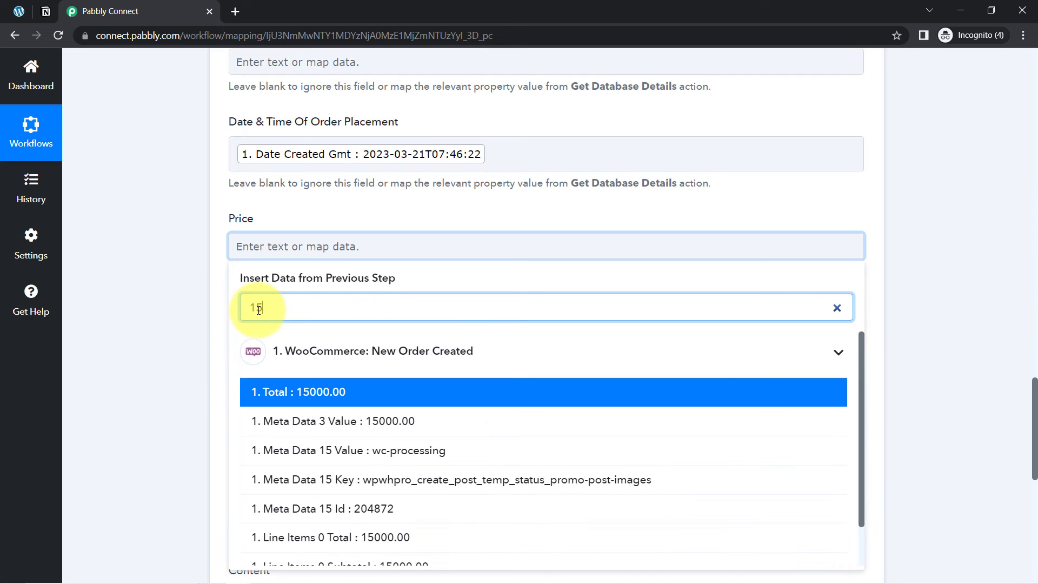
click(308, 392)
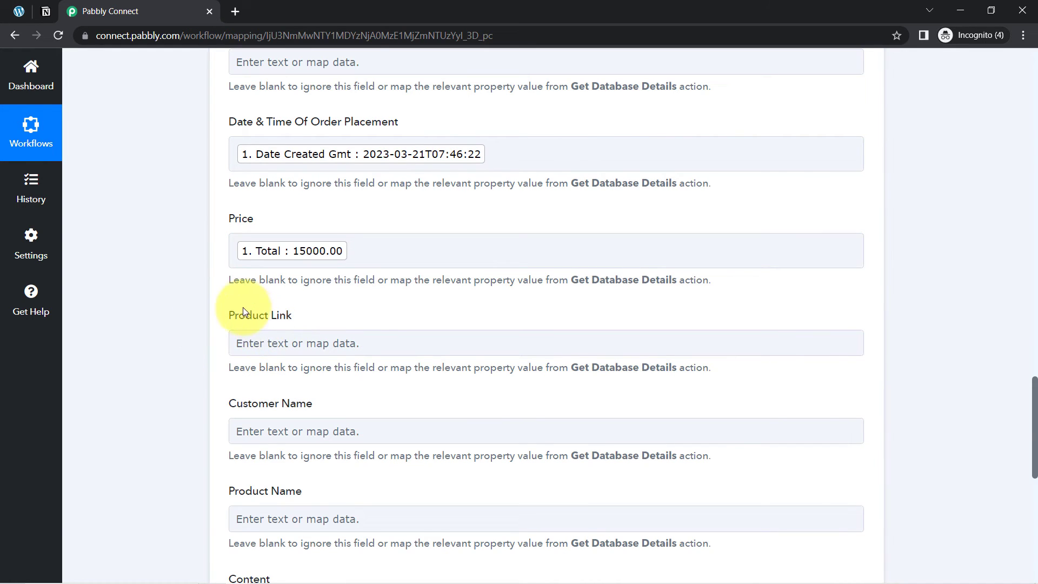
Review the order data mapped to the Notion fields, focusing on the Delivery Address parts
click(255, 442)
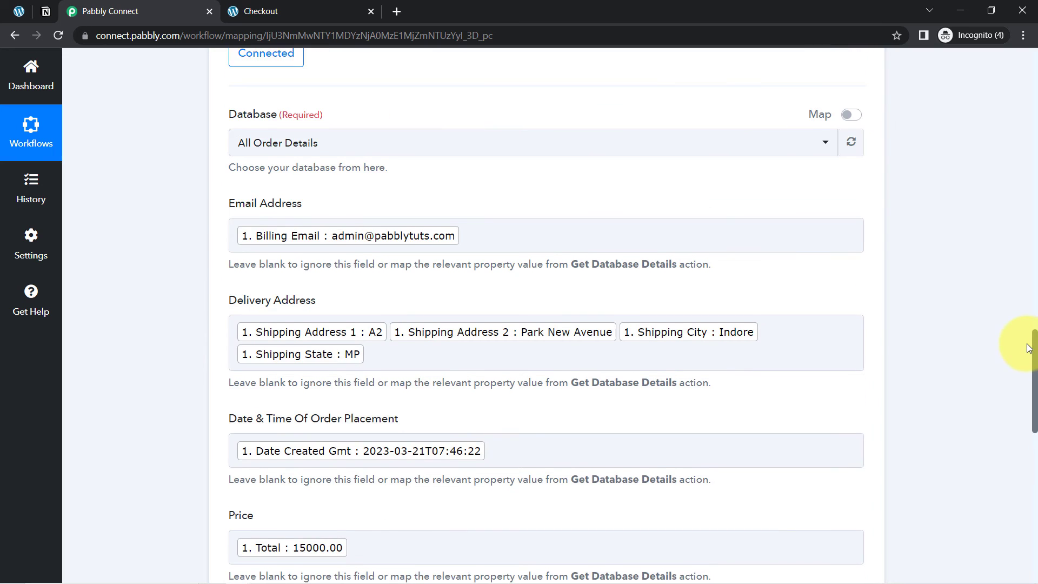
drag(1026, 344, 1029, 359)
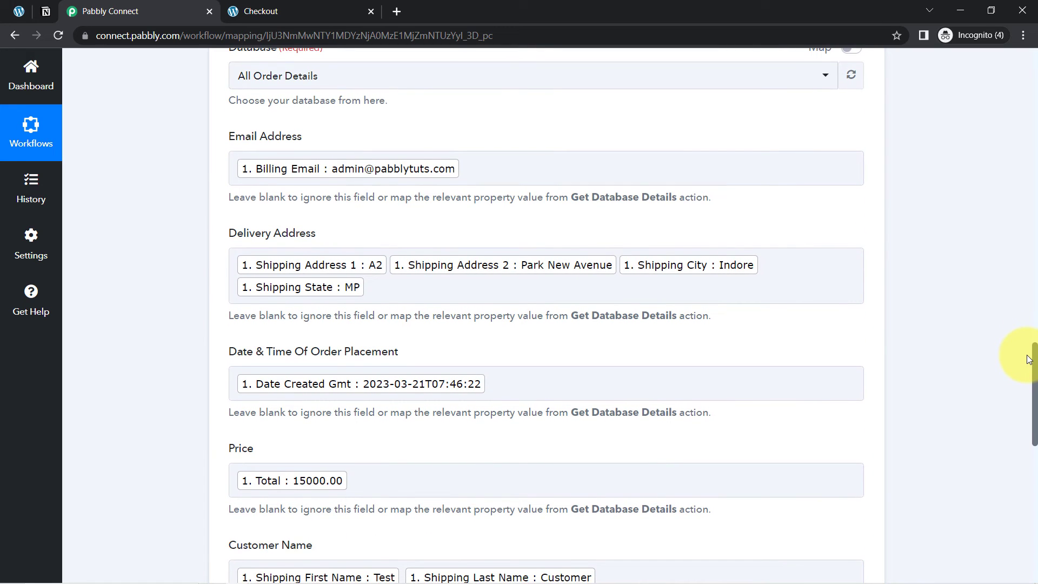
scroll(1015, 435, down, 2)
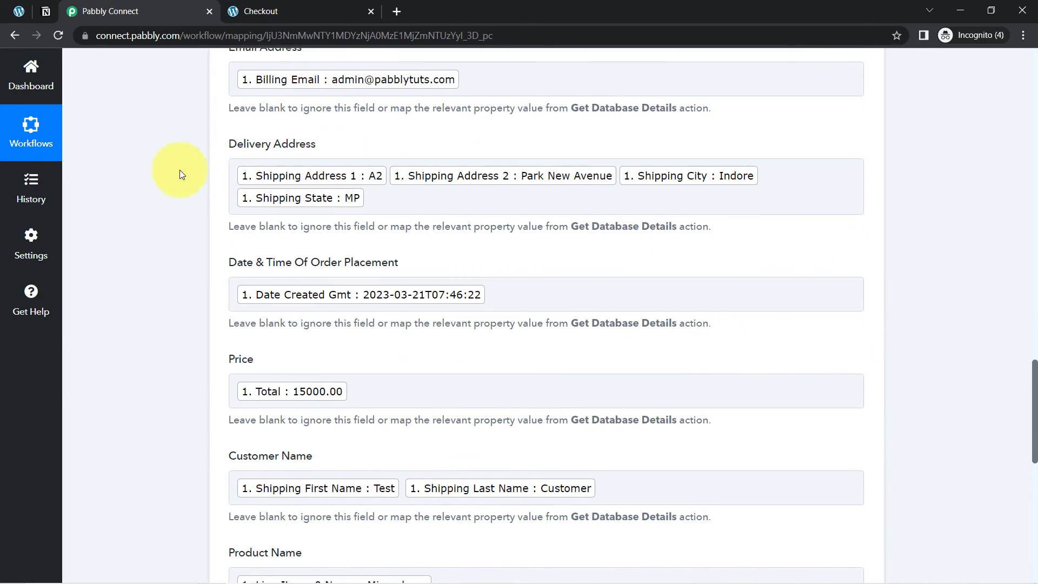
drag(243, 150, 305, 147)
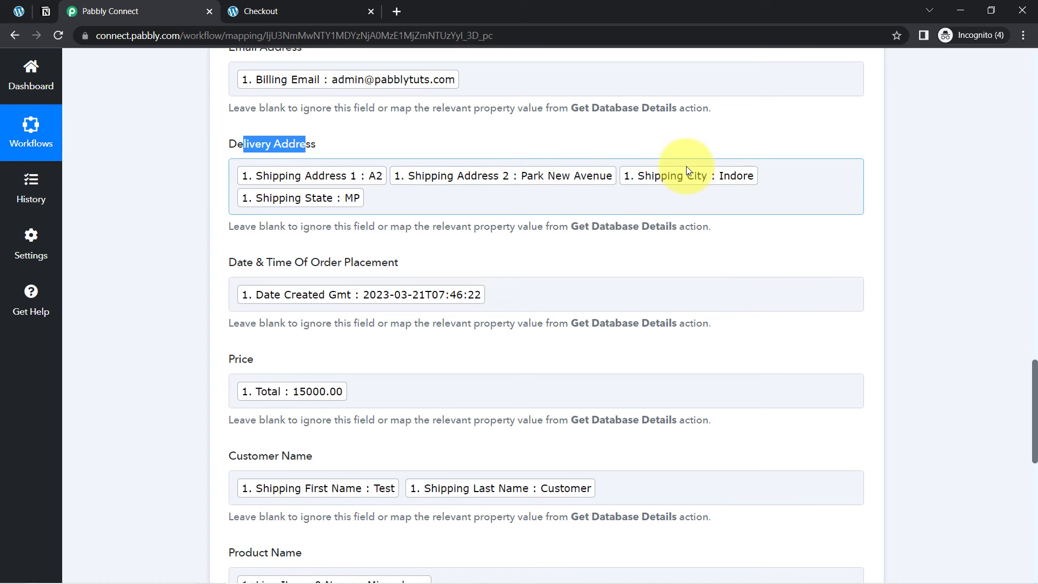
Add the WooCommerce order's Shipping Postcode to the Delivery Address mapping, searching the order data by the postcode's opening digits
click(348, 216)
click(382, 201)
click(301, 269)
text(462)
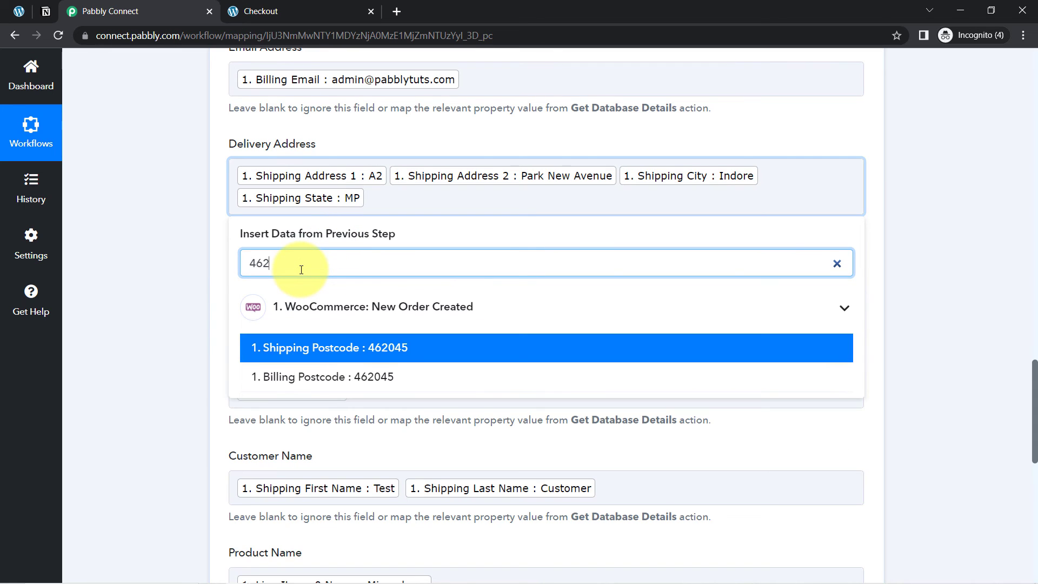
click(352, 348)
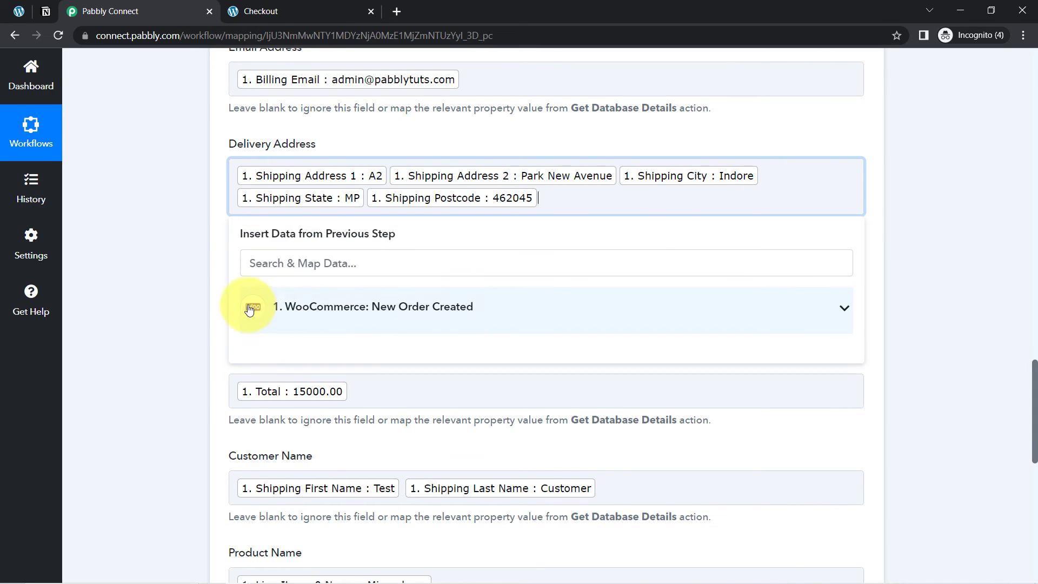
click(179, 318)
Save the Notion action, send a test request, and check the order entry in the All Order Details database
drag(243, 263, 344, 264)
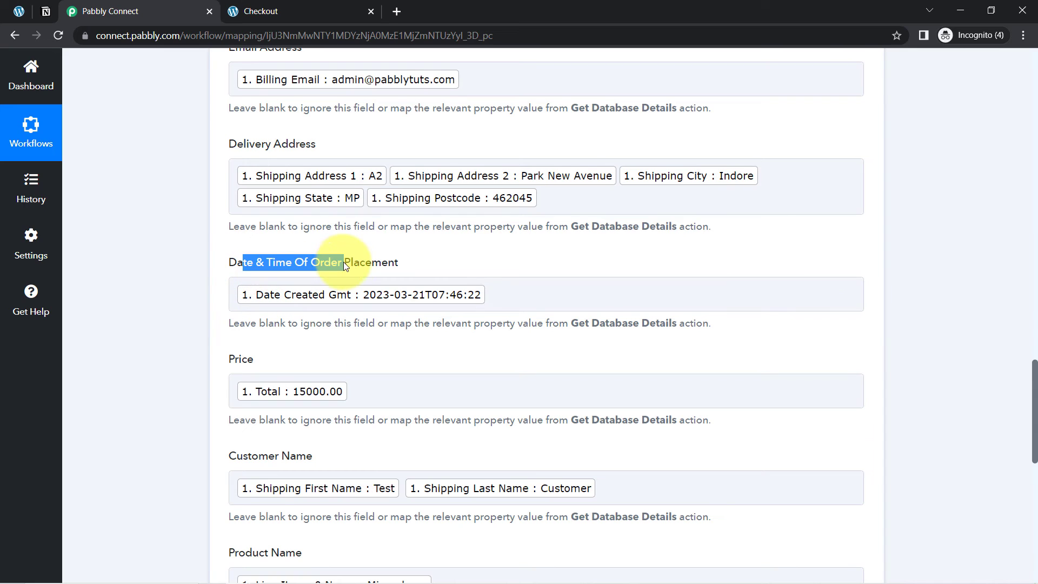
drag(268, 454, 296, 456)
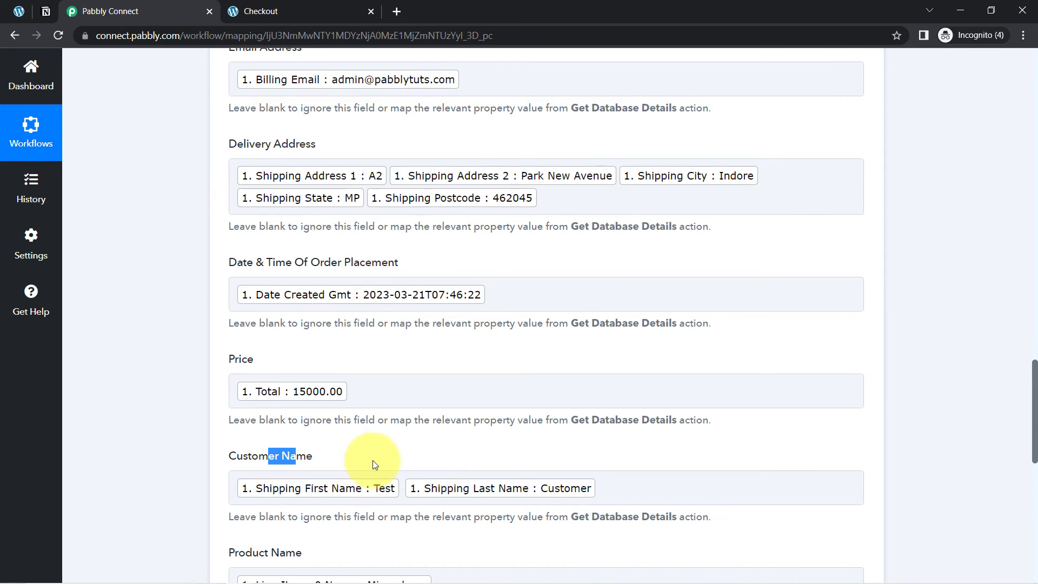
click(396, 454)
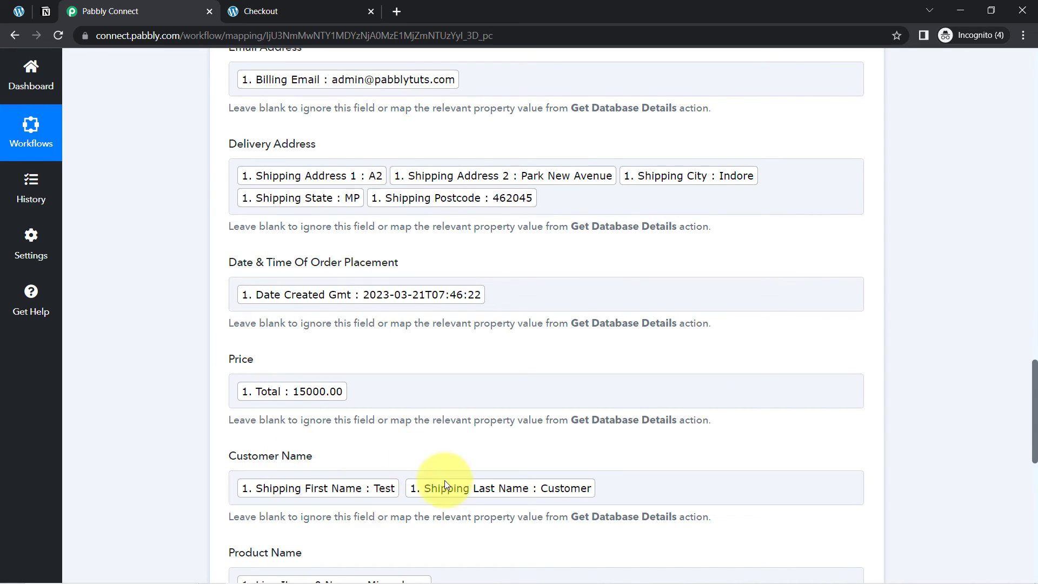
drag(1035, 416, 1034, 499)
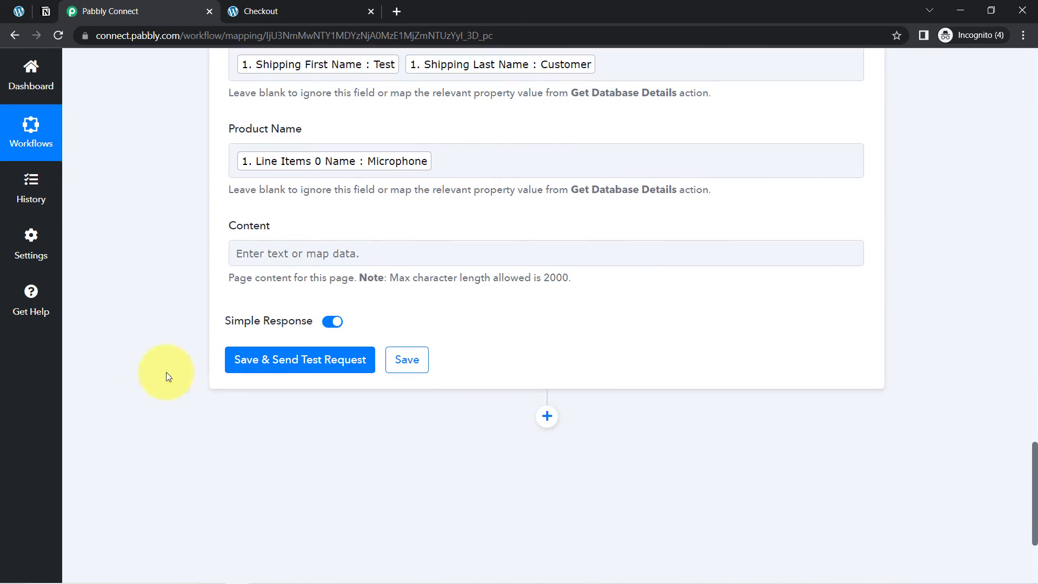
click(287, 357)
click(45, 10)
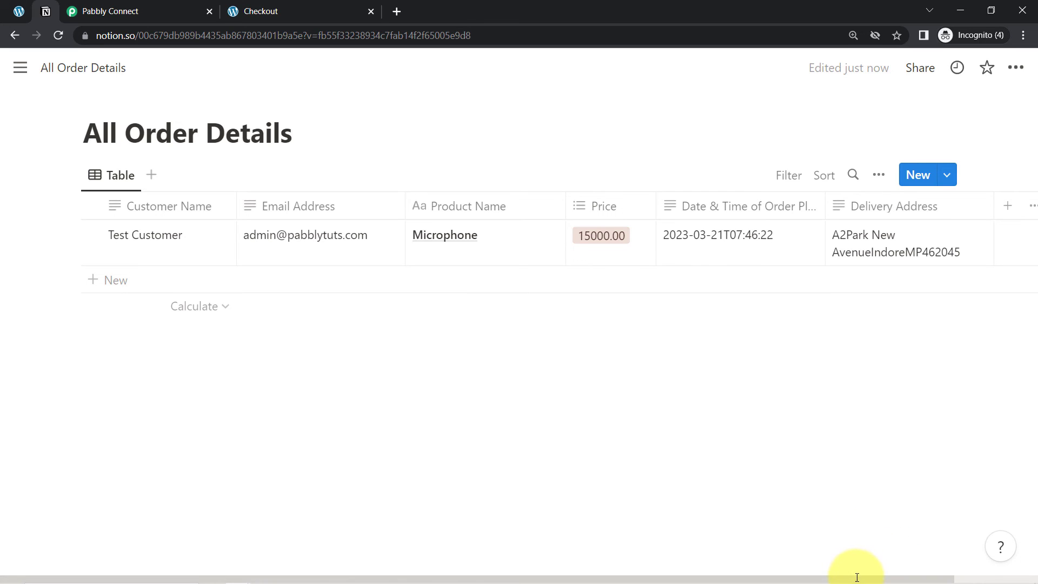
drag(856, 579, 774, 577)
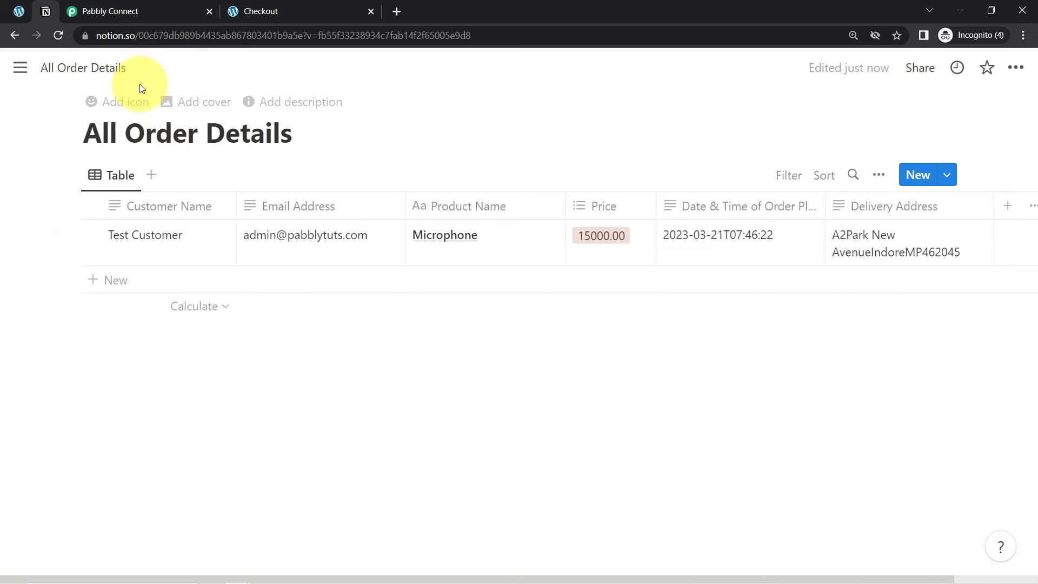
Switch to the WordPress admin and open the store's shop page in a new browser tab
click(18, 11)
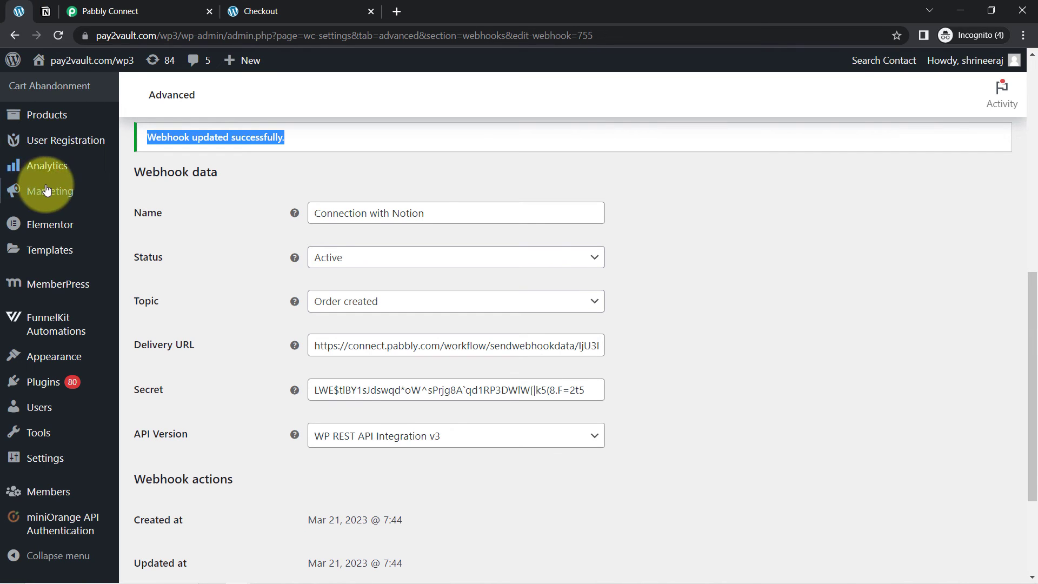
mouse_move(56, 67)
right_click(54, 103)
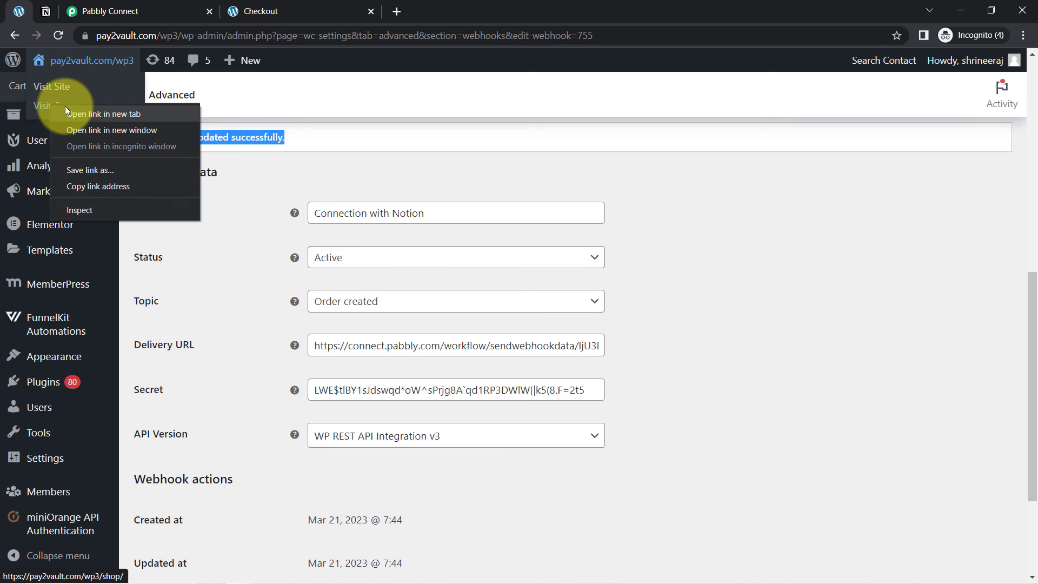
click(72, 109)
click(122, 6)
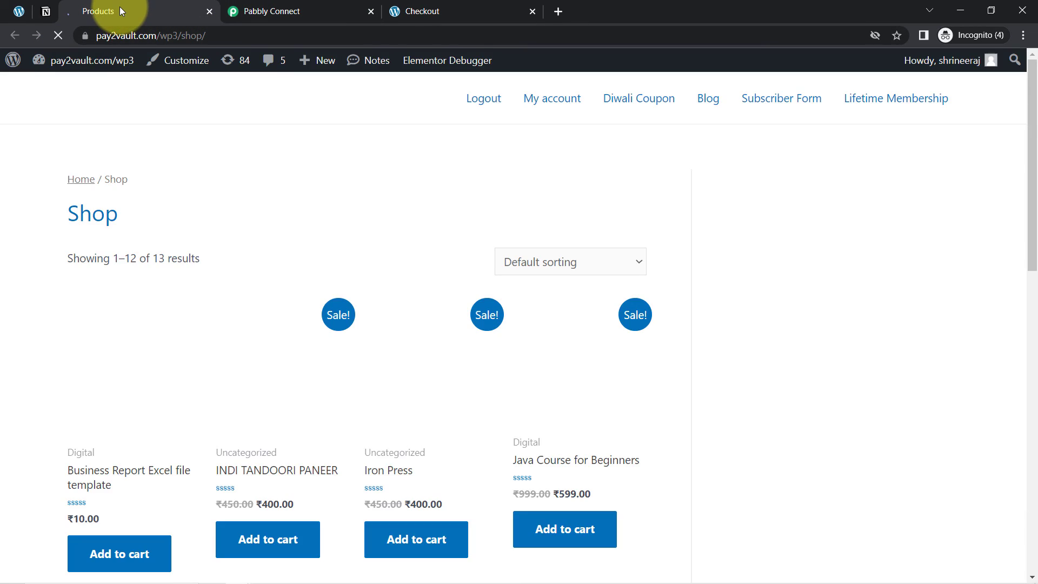
Recheck the Notion database, return to the Pabbly Connect workflow, and collapse its WooCommerce trigger and Notion action
click(46, 10)
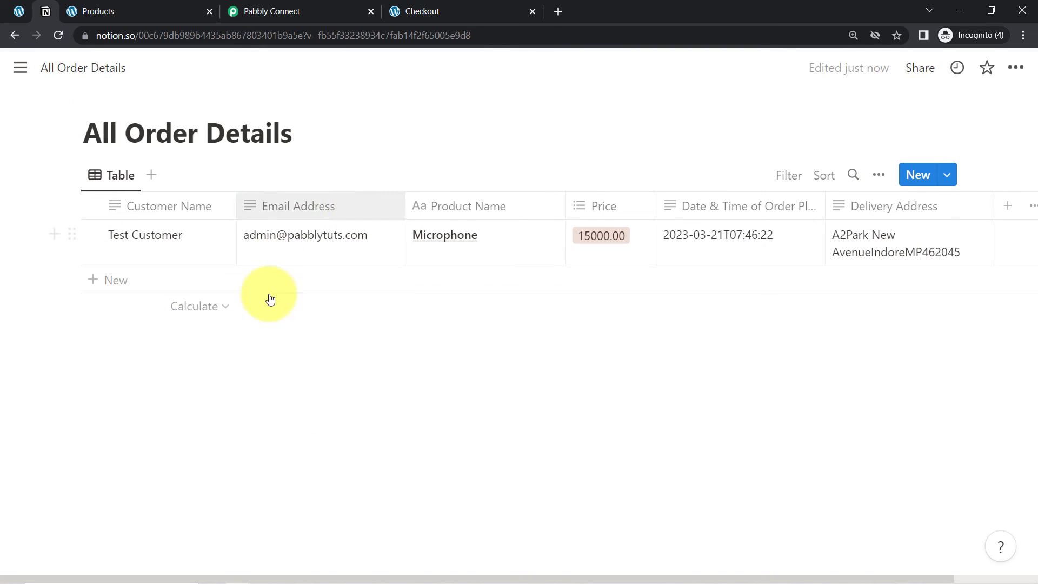
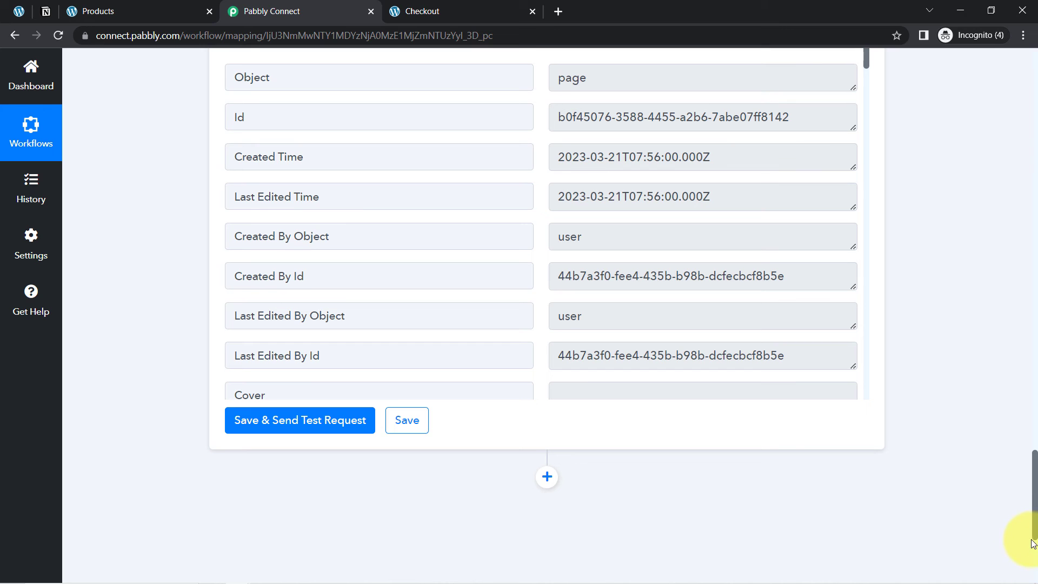
drag(1029, 527, 994, 126)
click(346, 224)
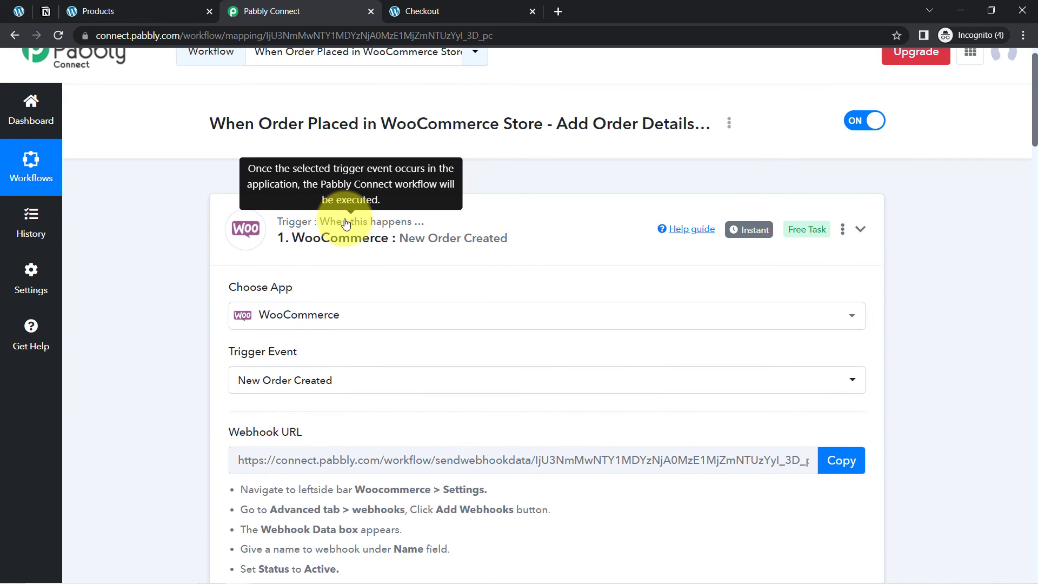
click(311, 366)
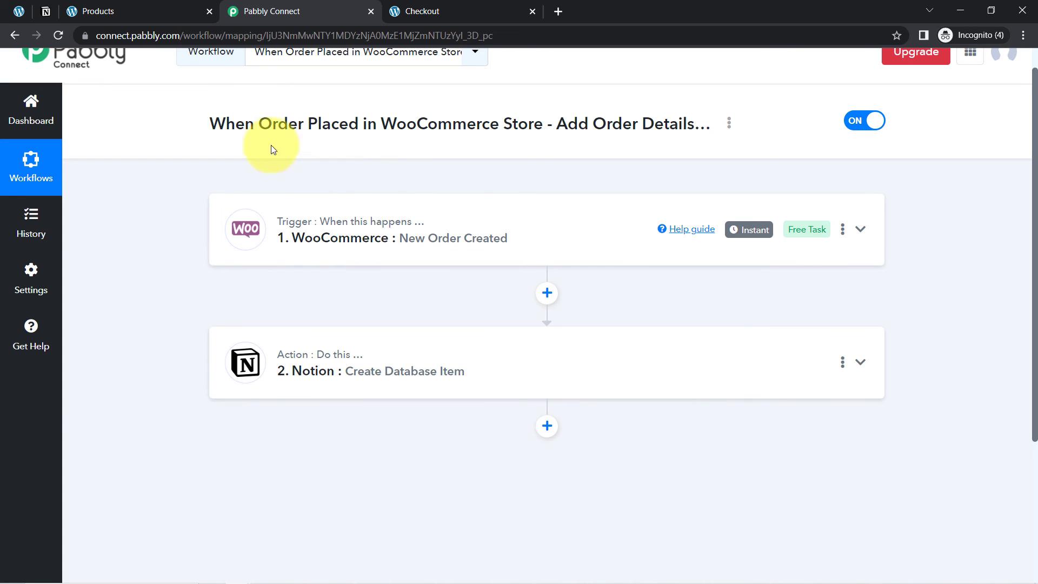
View the share link of the WooCommerce-to-Notion workflow and close the sharing dialog
triple_click(217, 125)
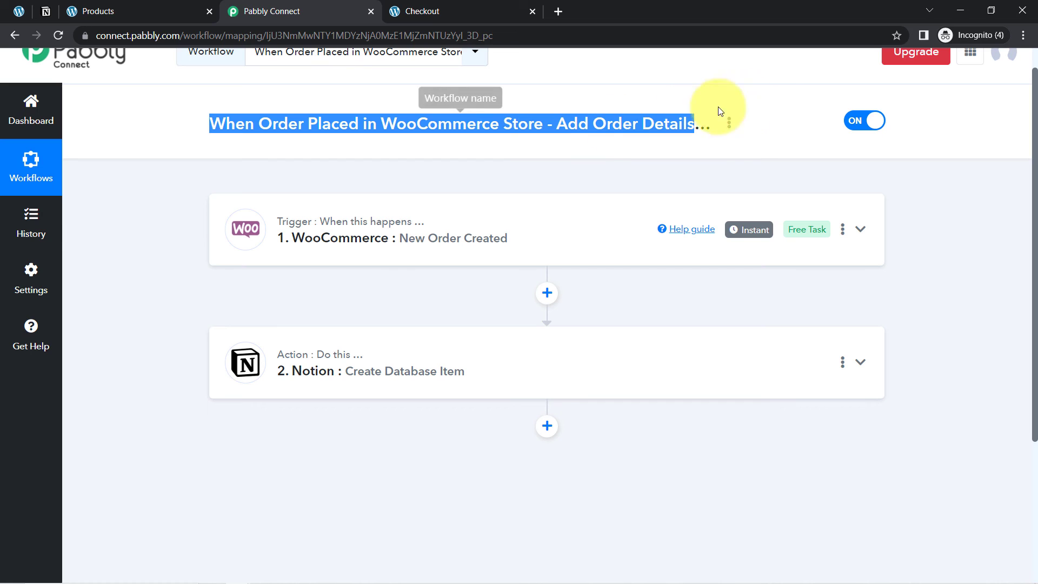
click(733, 124)
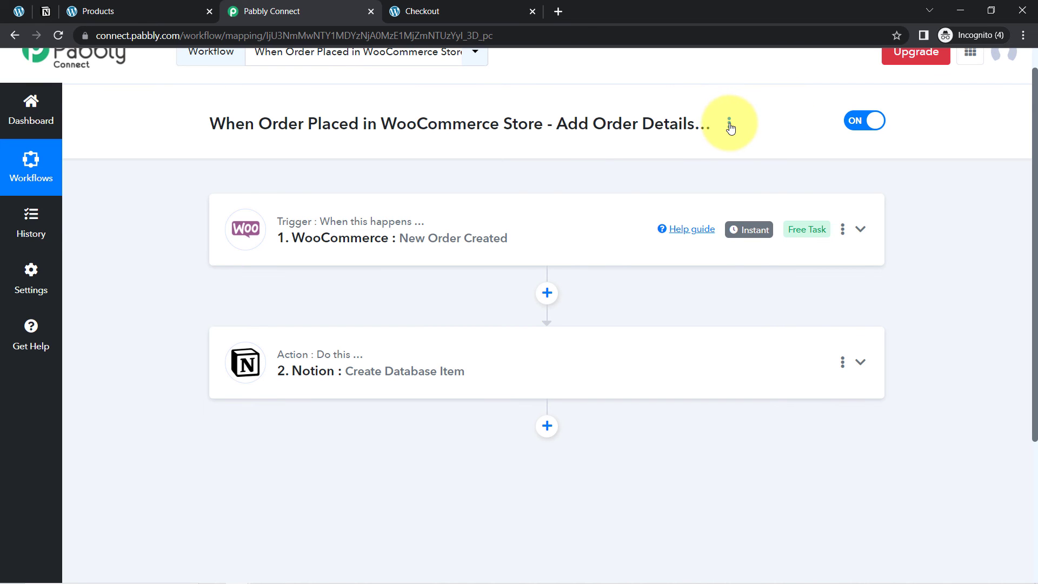
click(729, 124)
click(630, 197)
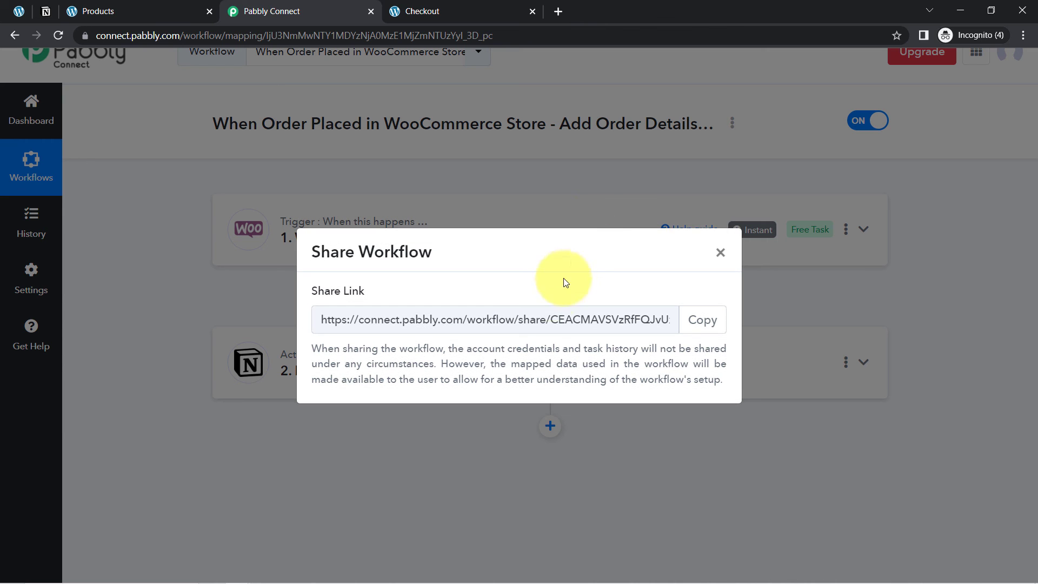
click(456, 311)
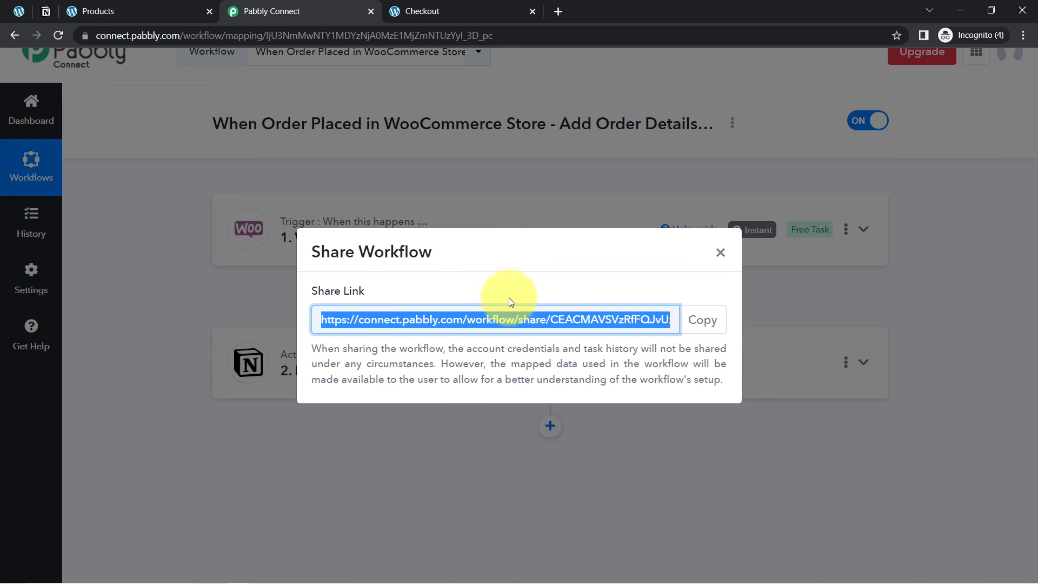
click(721, 251)
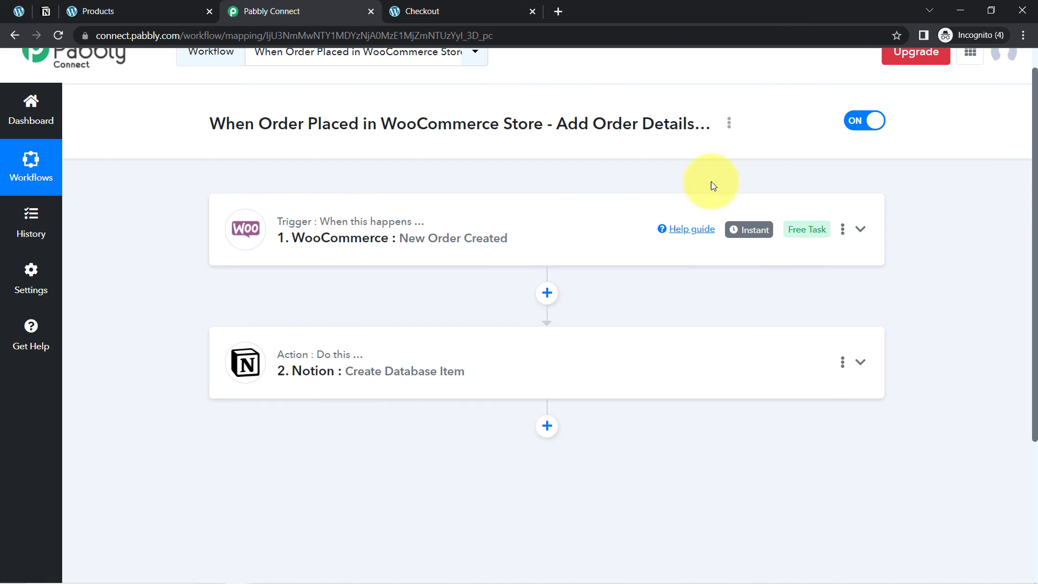
Turn the WooCommerce-to-Notion workflow off
click(866, 125)
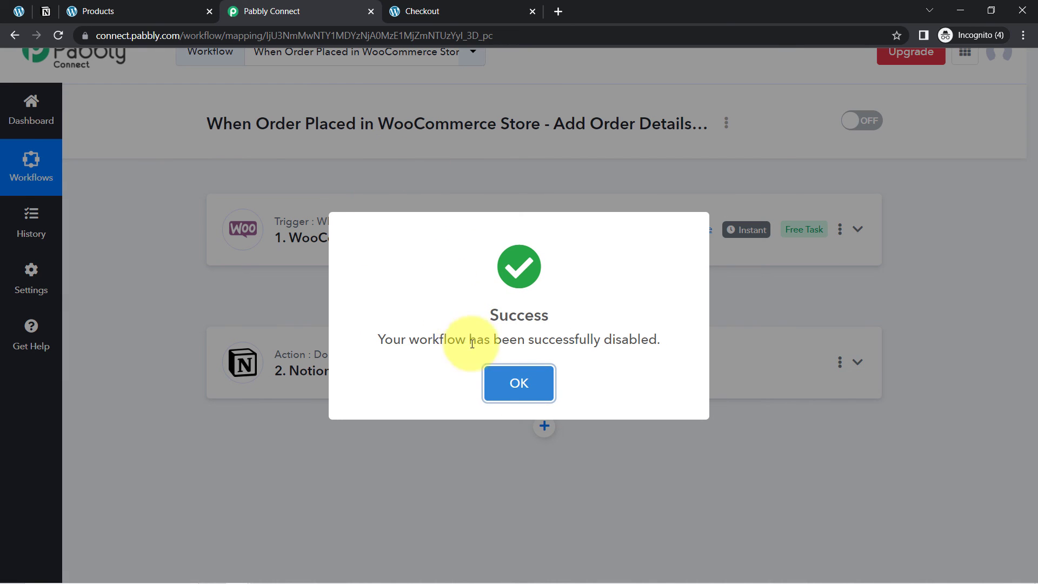
click(489, 381)
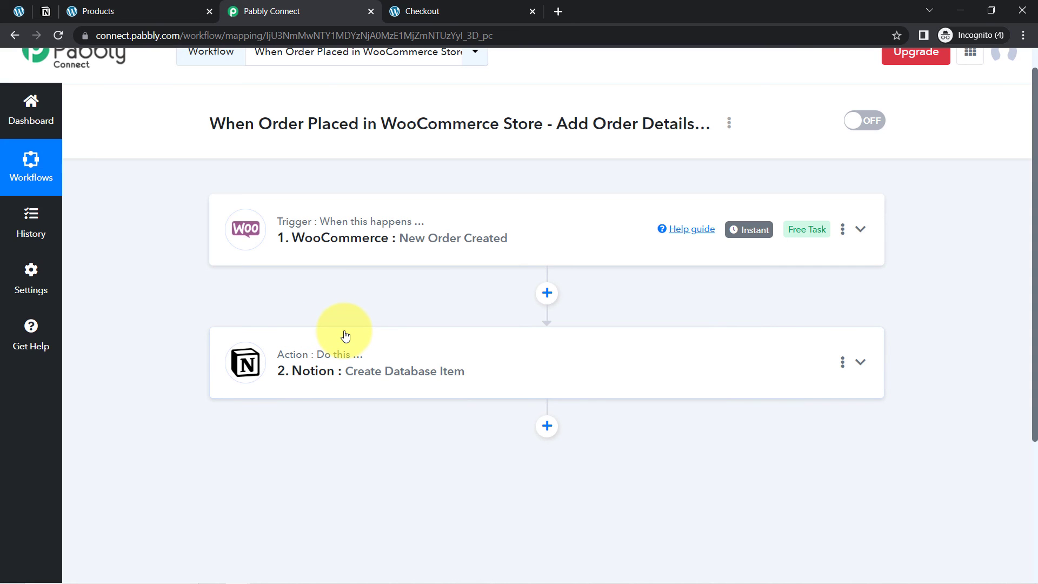
Expand the Notion Create Database Item action and review its mapped email, delivery address and order date fields against the store's shop page
click(331, 371)
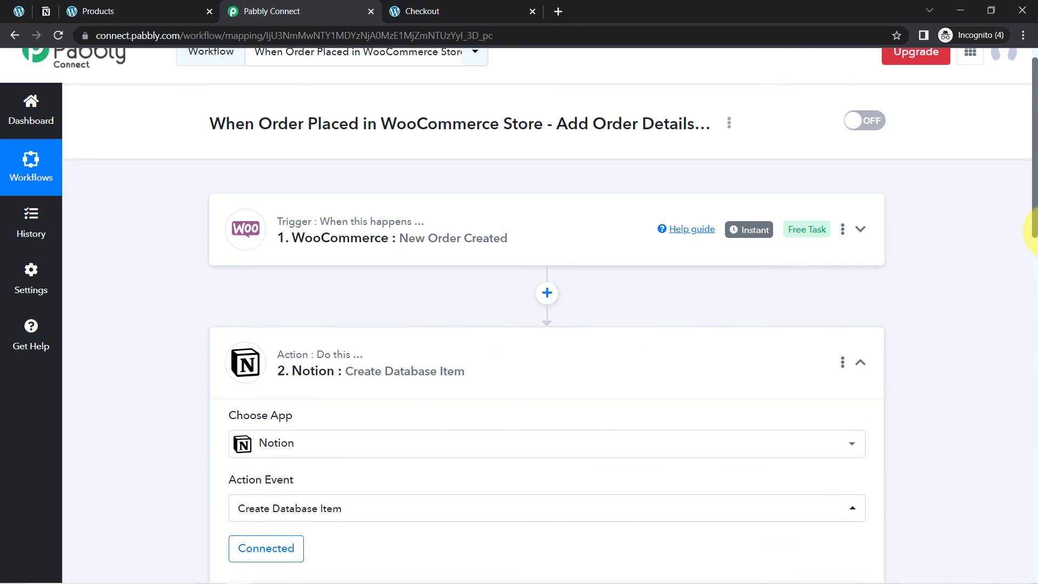
drag(1035, 153, 1022, 286)
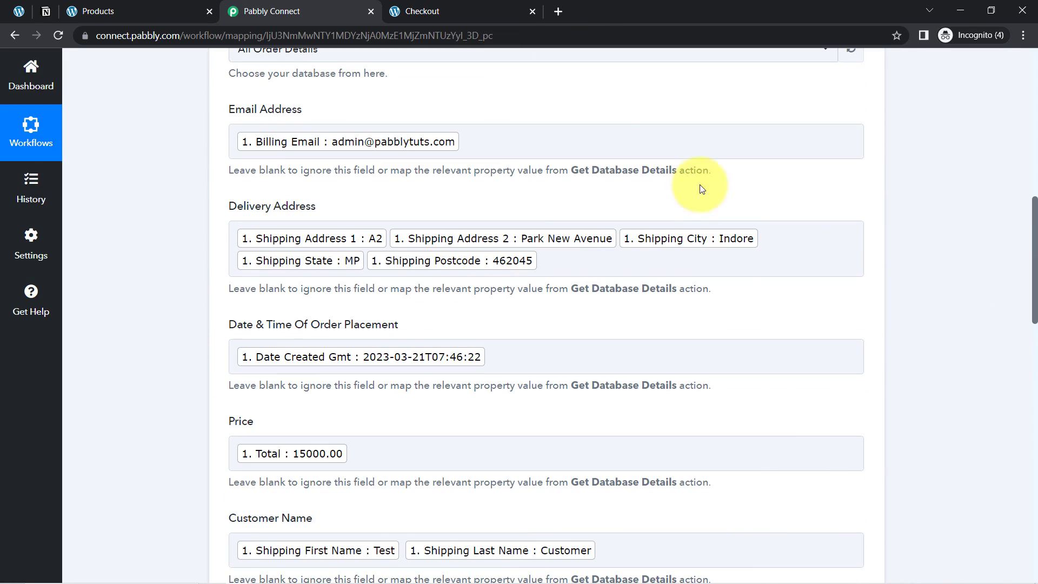
click(381, 157)
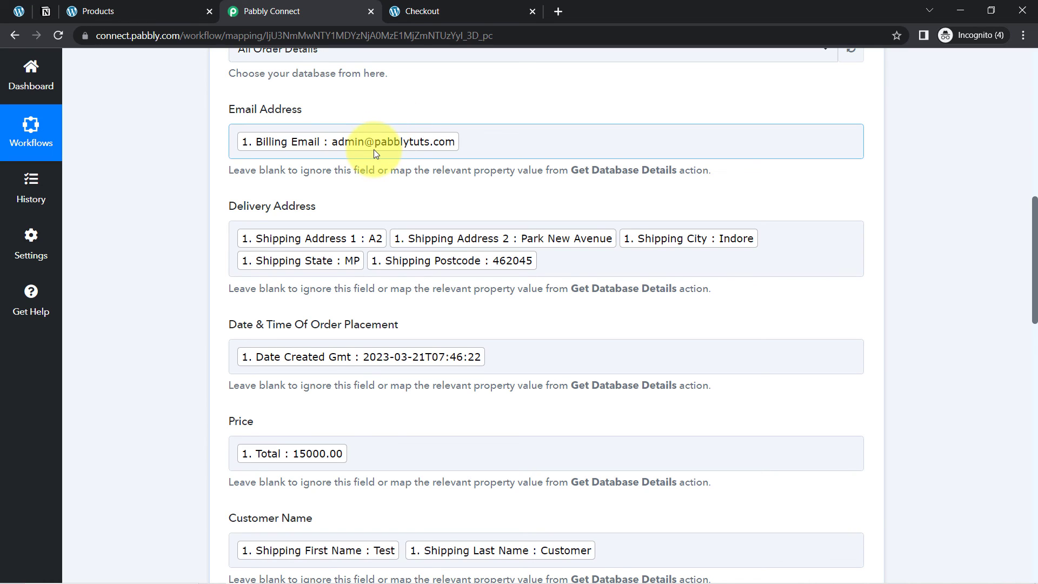
click(146, 12)
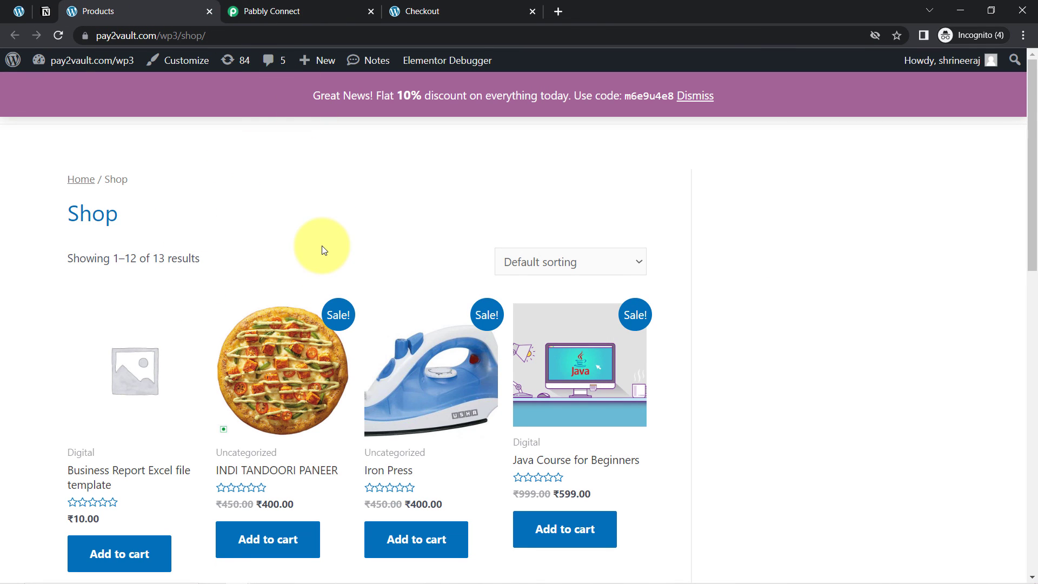
click(295, 7)
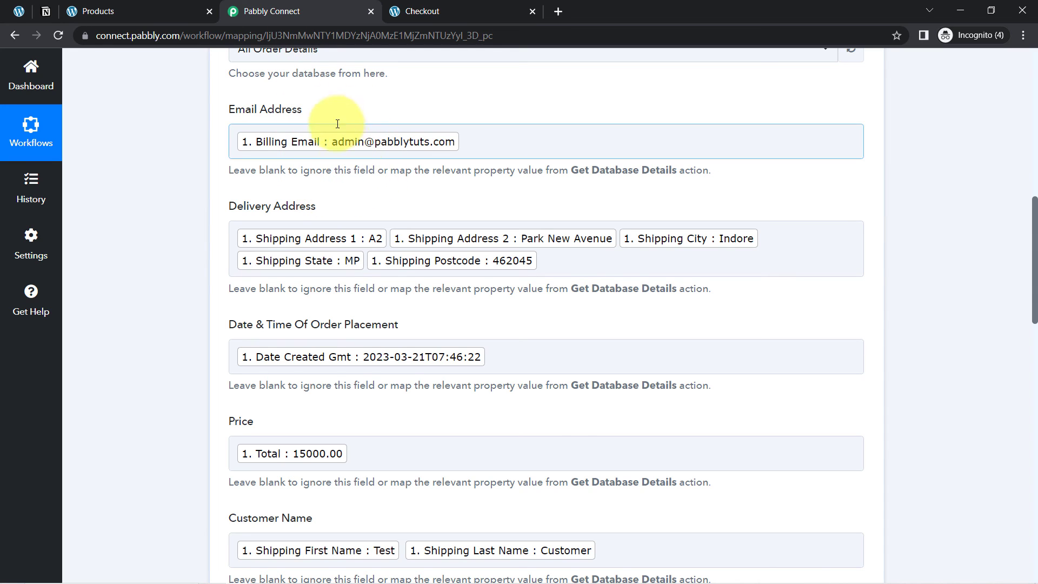
drag(247, 112, 276, 119)
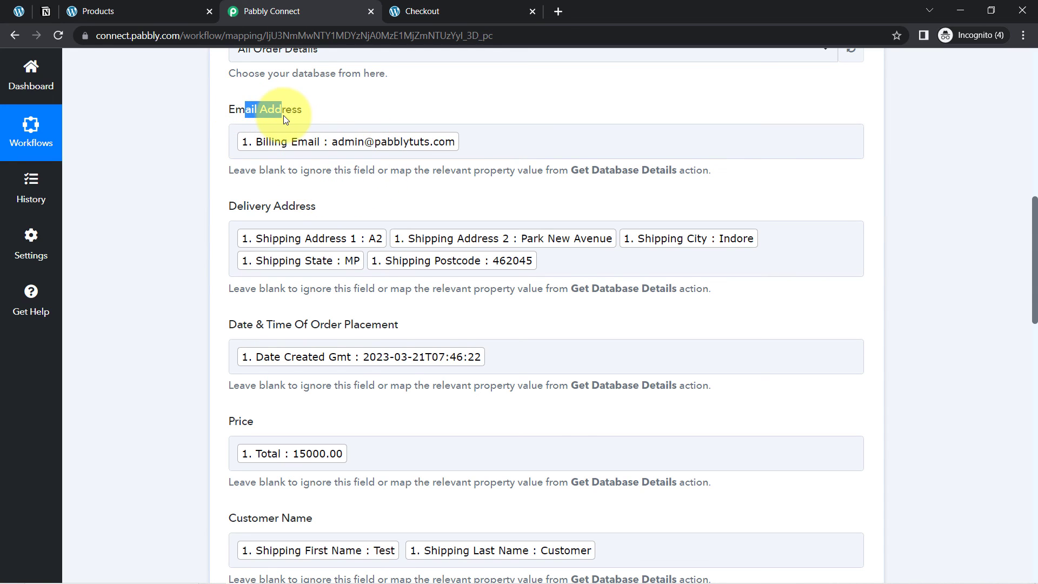
drag(246, 208, 292, 275)
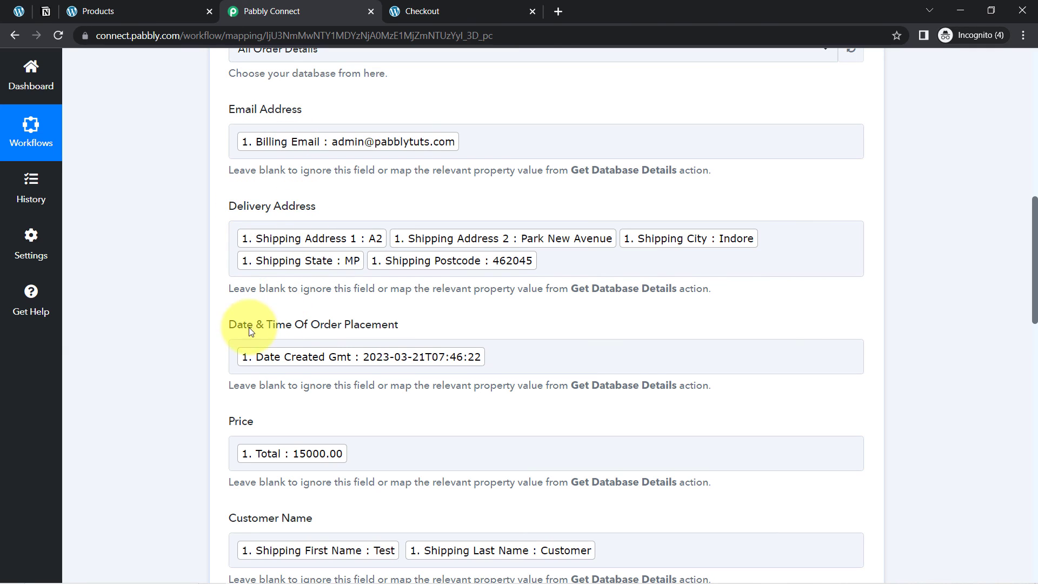
drag(246, 324, 286, 325)
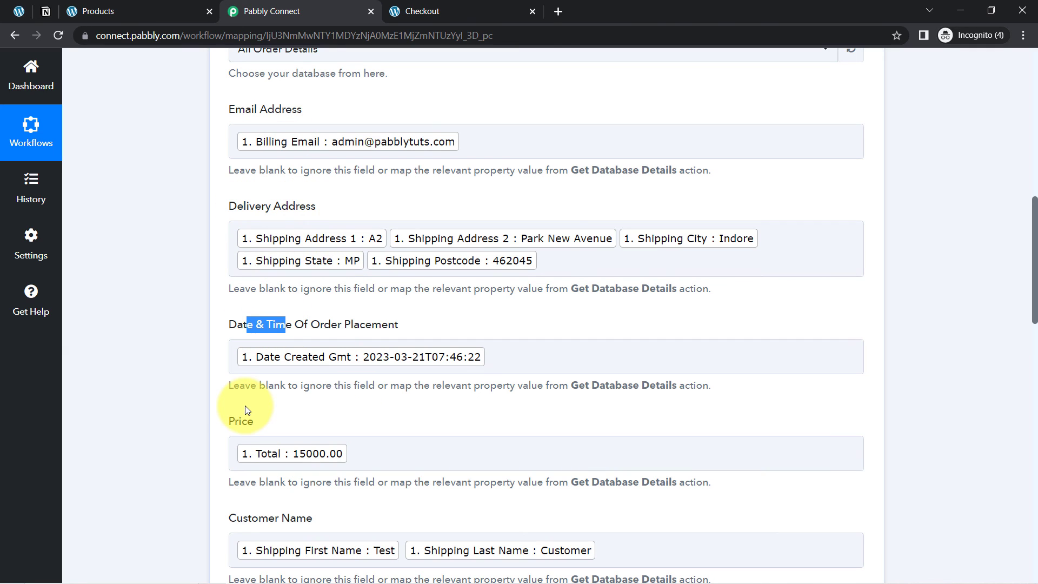